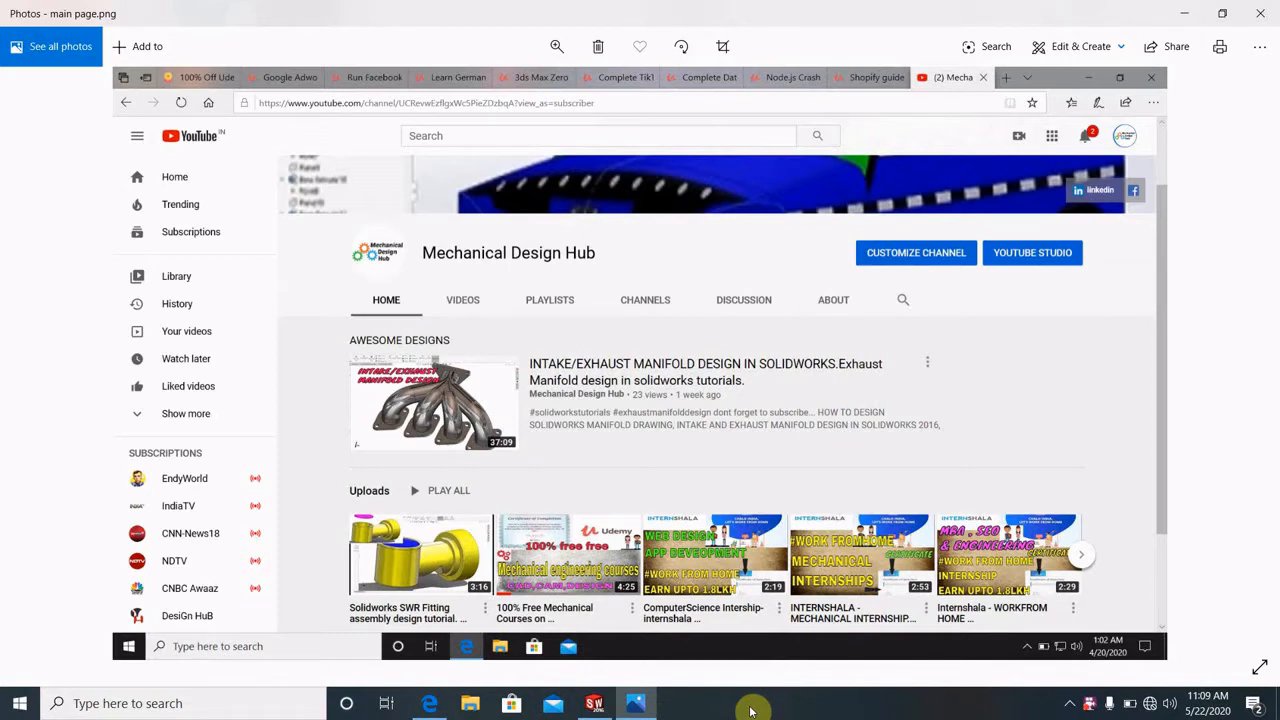
# Switch to SOLIDWORKS and examine the finished knuckle joint assembly from several angles
pyautogui.click(596, 704)
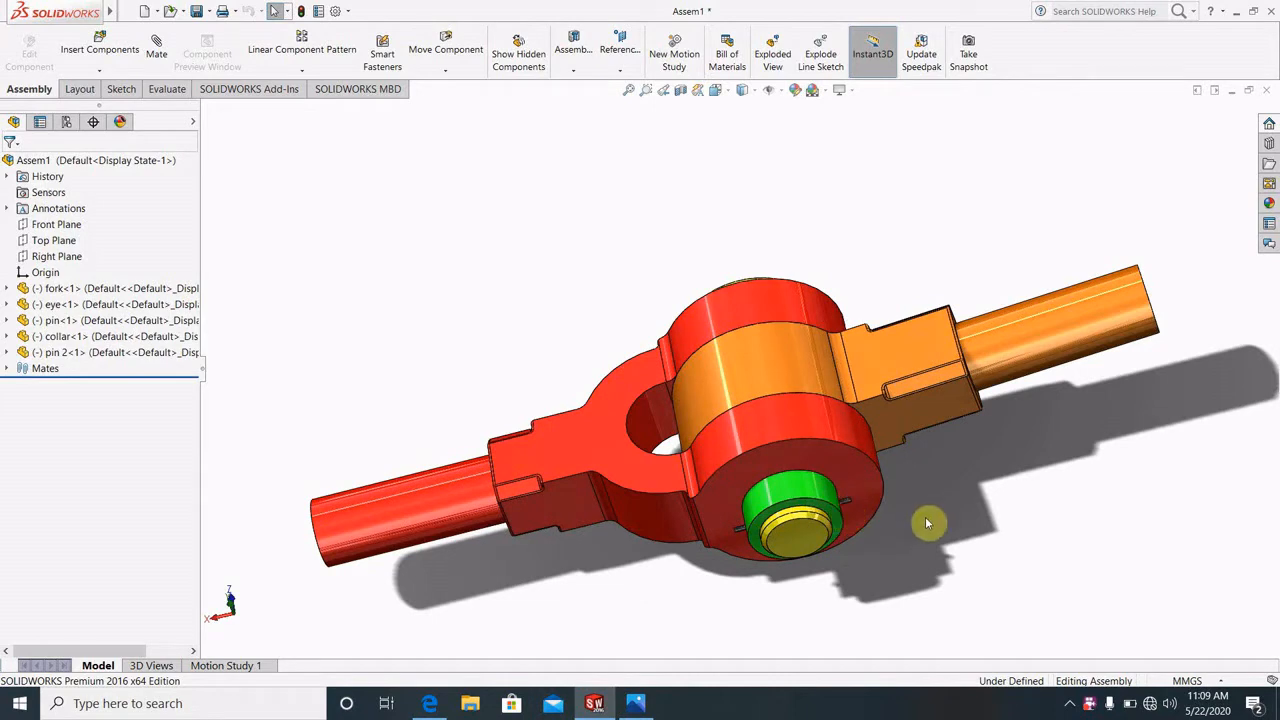
pyautogui.moveTo(926, 520)
pyautogui.mouseDown(button='middle')
pyautogui.moveTo(931, 434)
pyautogui.moveTo(878, 303)
pyautogui.moveTo(874, 503)
pyautogui.moveTo(851, 549)
pyautogui.moveTo(900, 503)
pyautogui.moveTo(894, 237)
pyautogui.moveTo(943, 531)
pyautogui.mouseUp(button='middle')
pyautogui.moveTo(980, 623); pyautogui.dragTo(935, 608, button='middle')
pyautogui.scroll(-5, 823, 543)
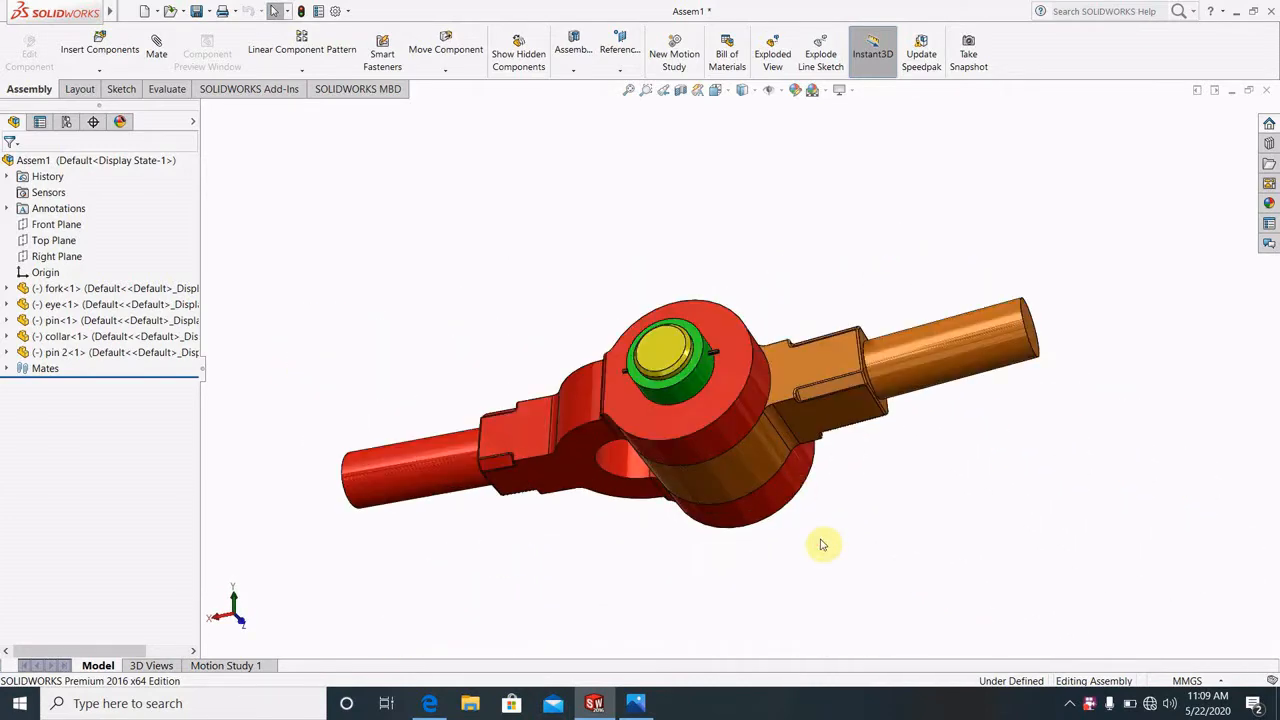
pyautogui.moveTo(820, 537); pyautogui.dragTo(851, 482, button='middle')
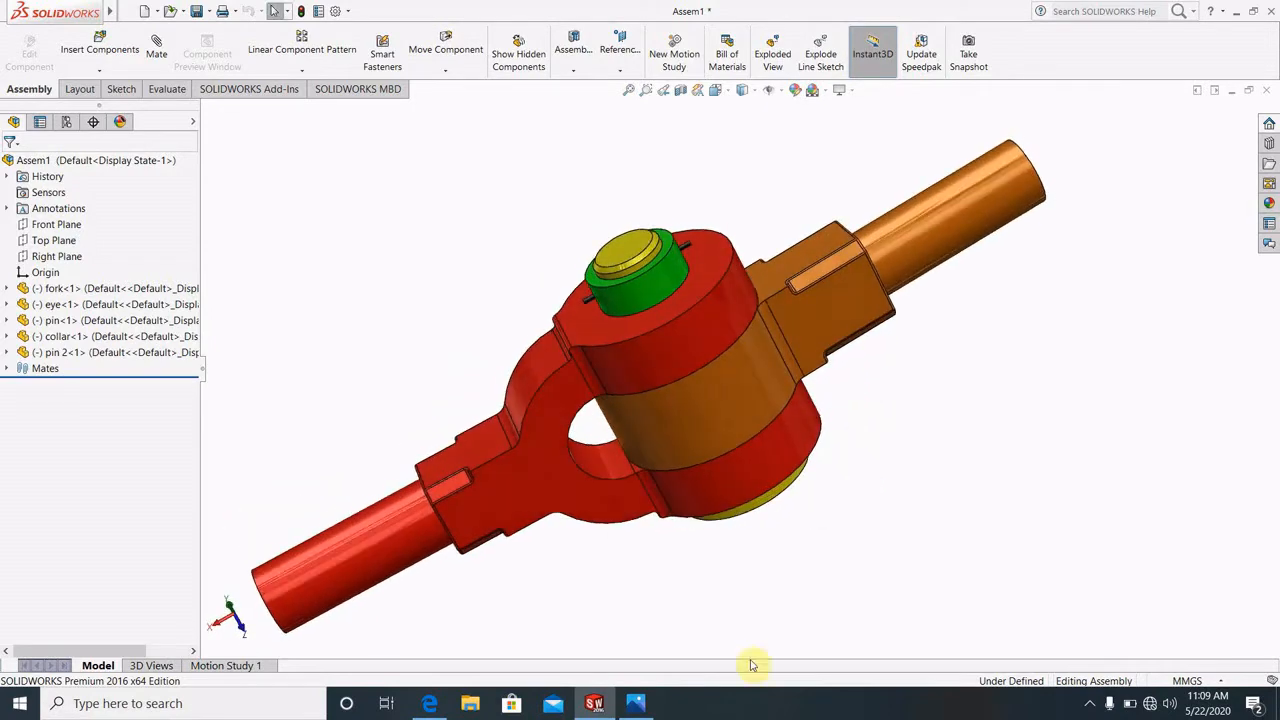
pyautogui.click(1090, 704)
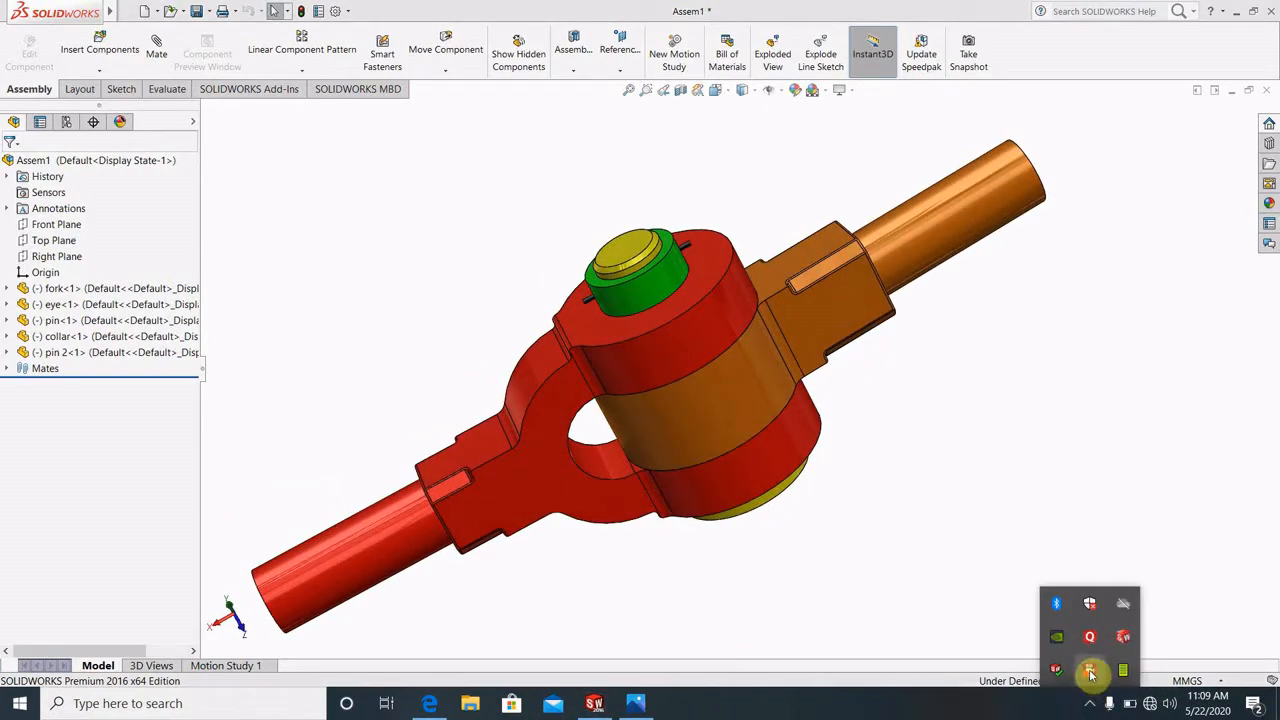
pyautogui.rightClick(1090, 675)
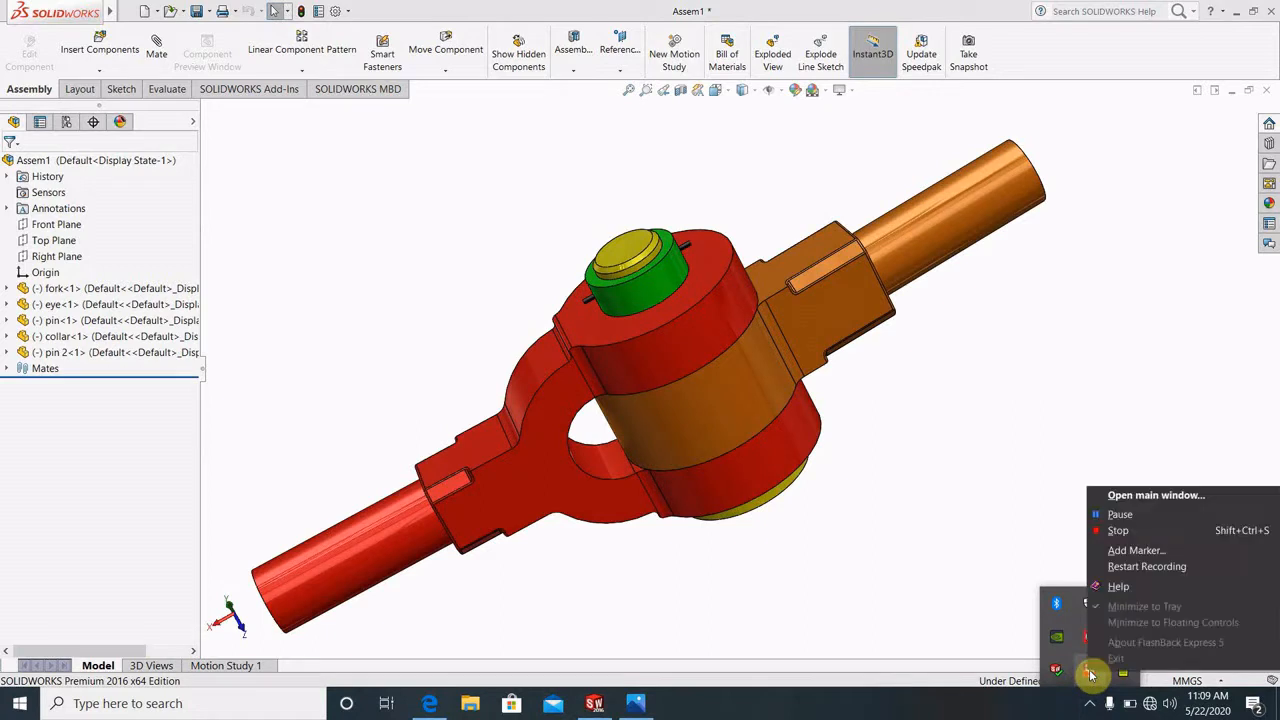
pyautogui.click(1143, 517)
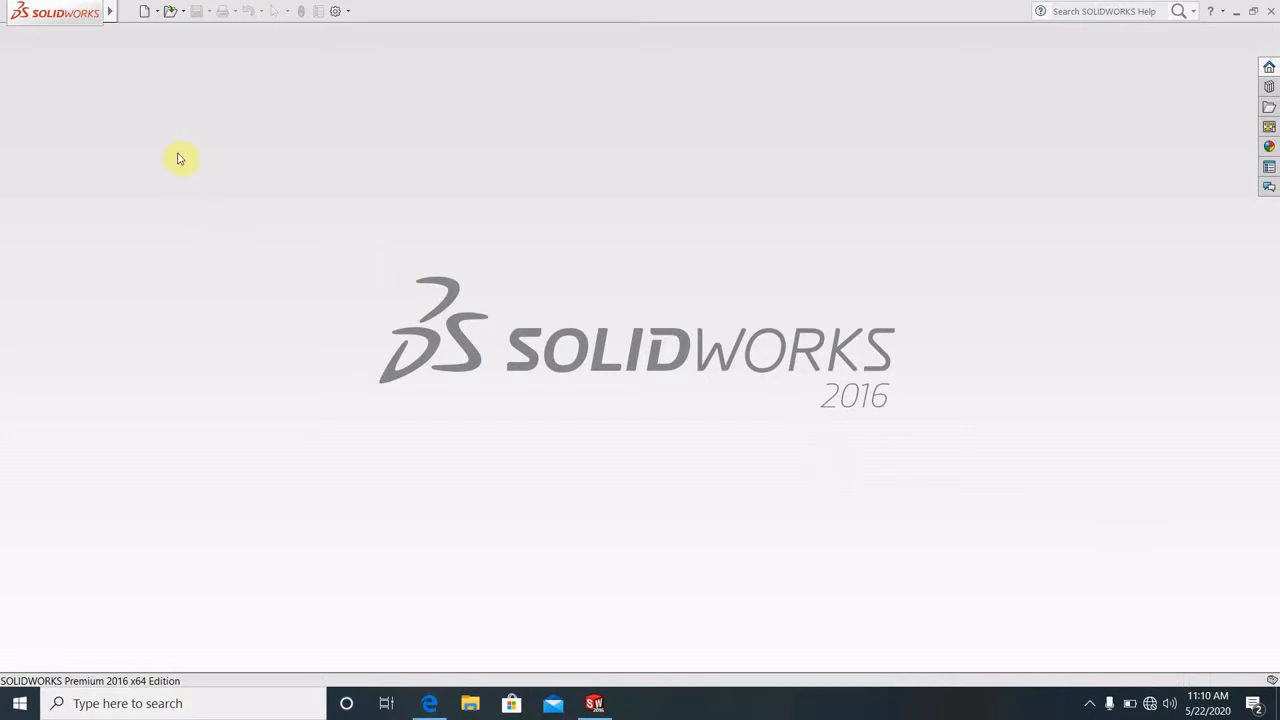
# Create a new assembly document and dismiss the initial component insertion
pyautogui.click(144, 12)
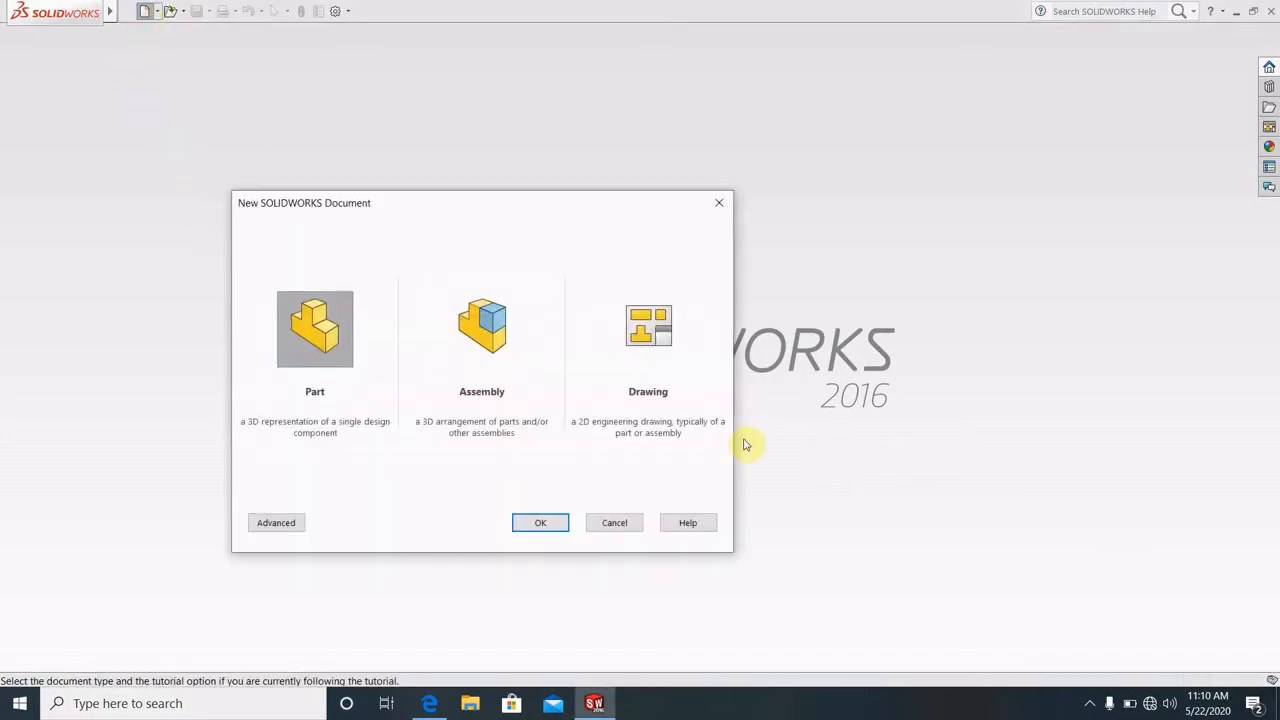
pyautogui.click(482, 330)
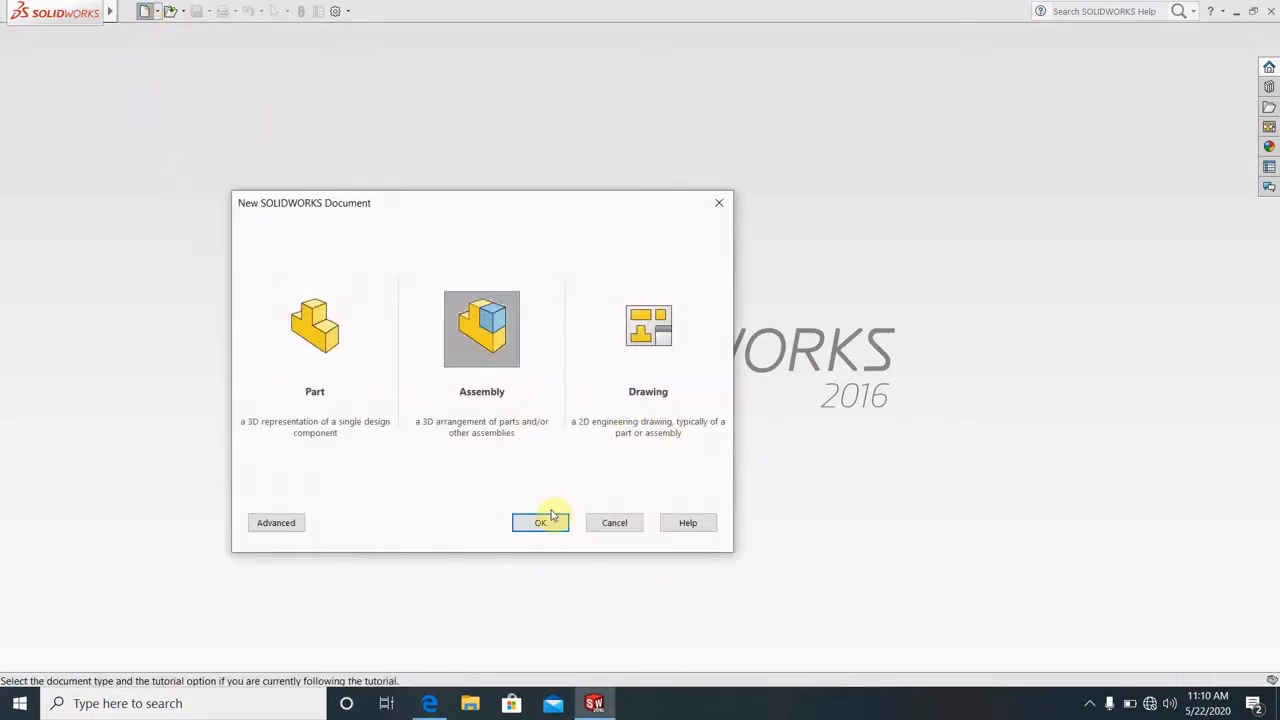
pyautogui.click(543, 524)
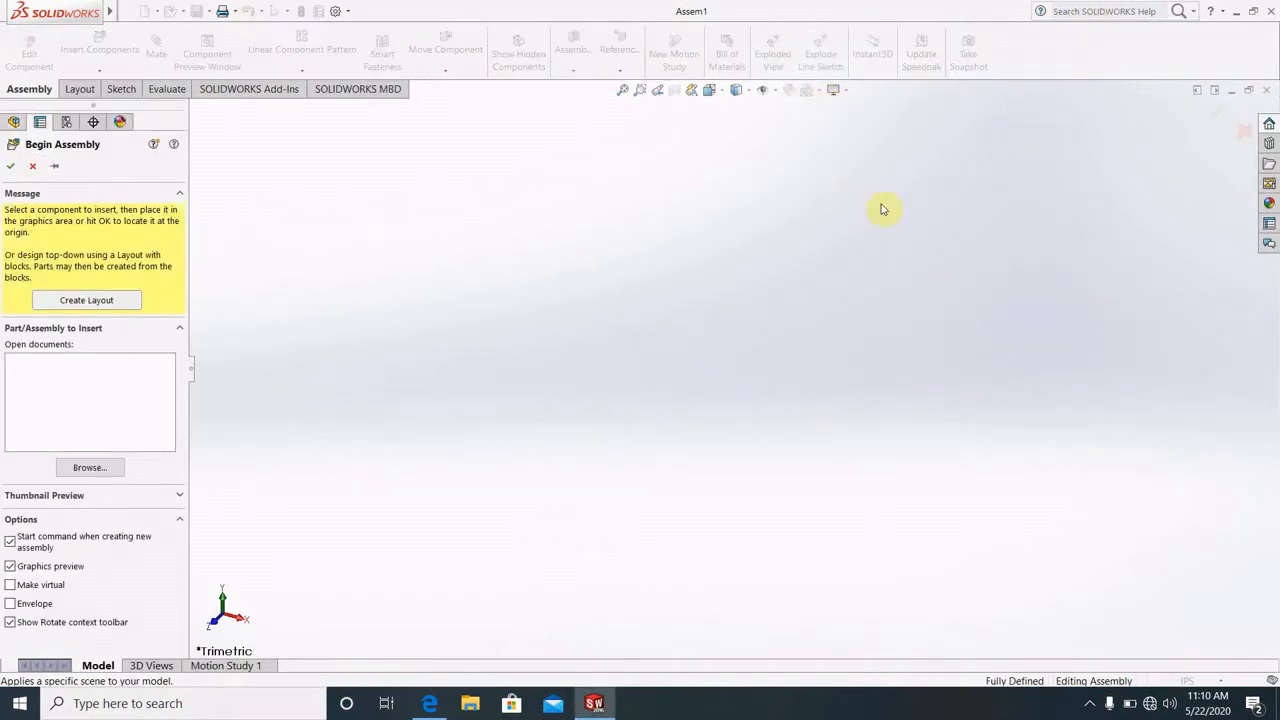
pyautogui.click(32, 168)
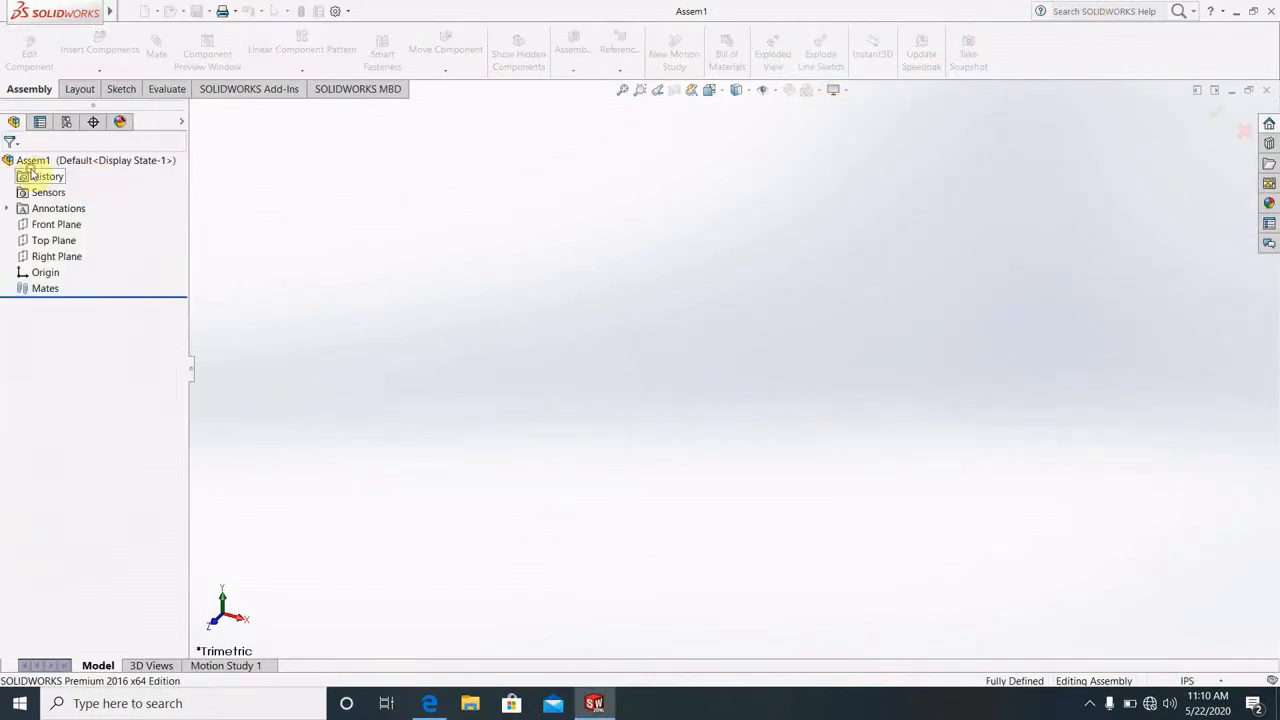
# Apply the Plain White scene and set the document units to MMGS (millimeter, gram, second)
pyautogui.click(820, 97)
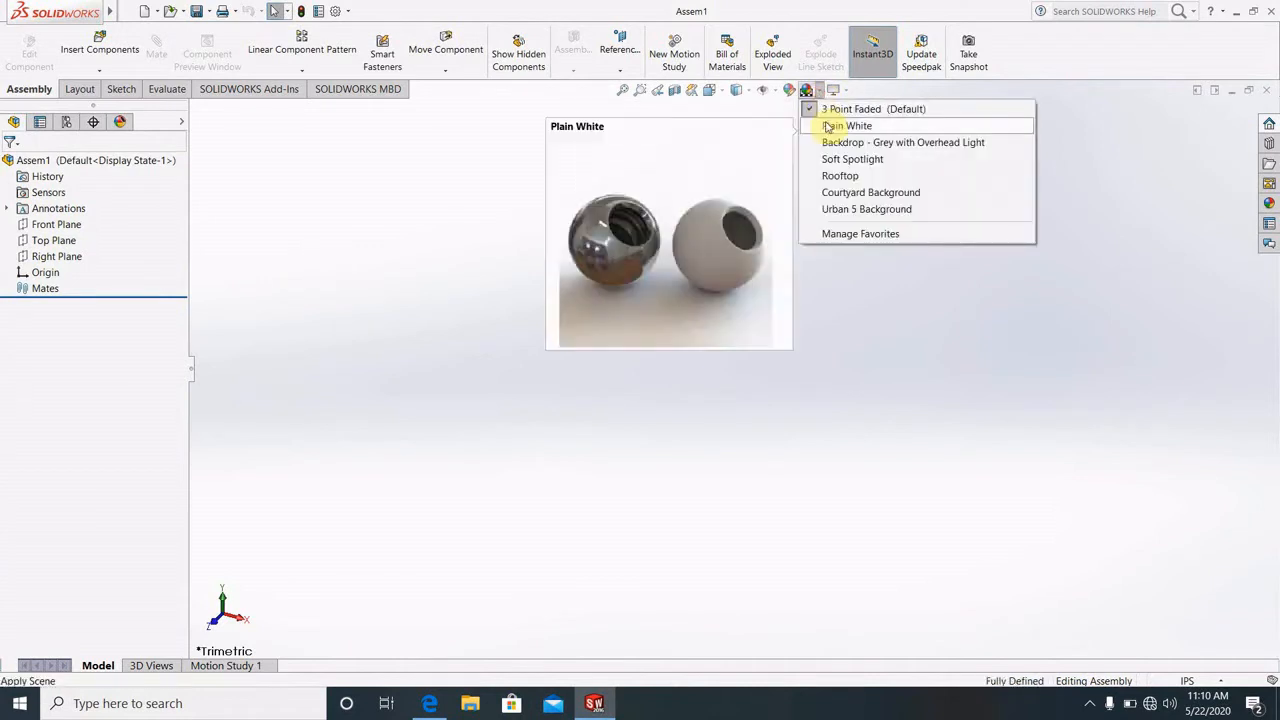
pyautogui.click(829, 126)
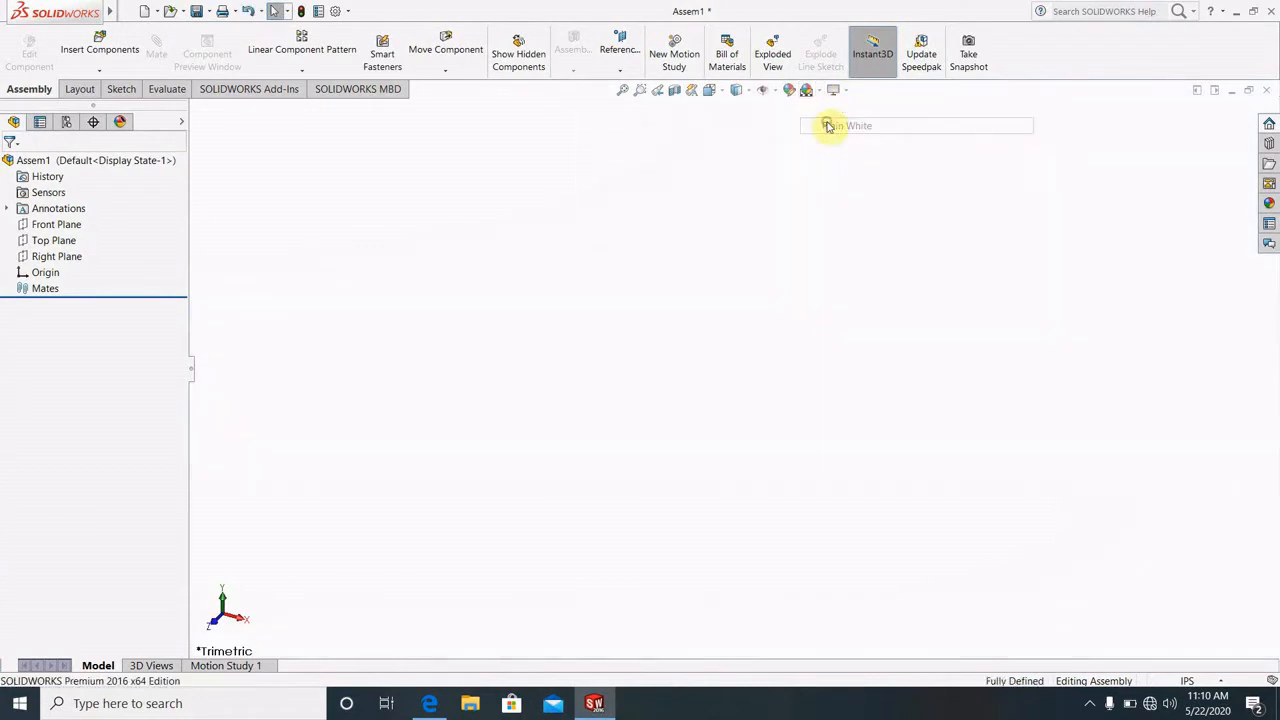
pyautogui.click(1200, 681)
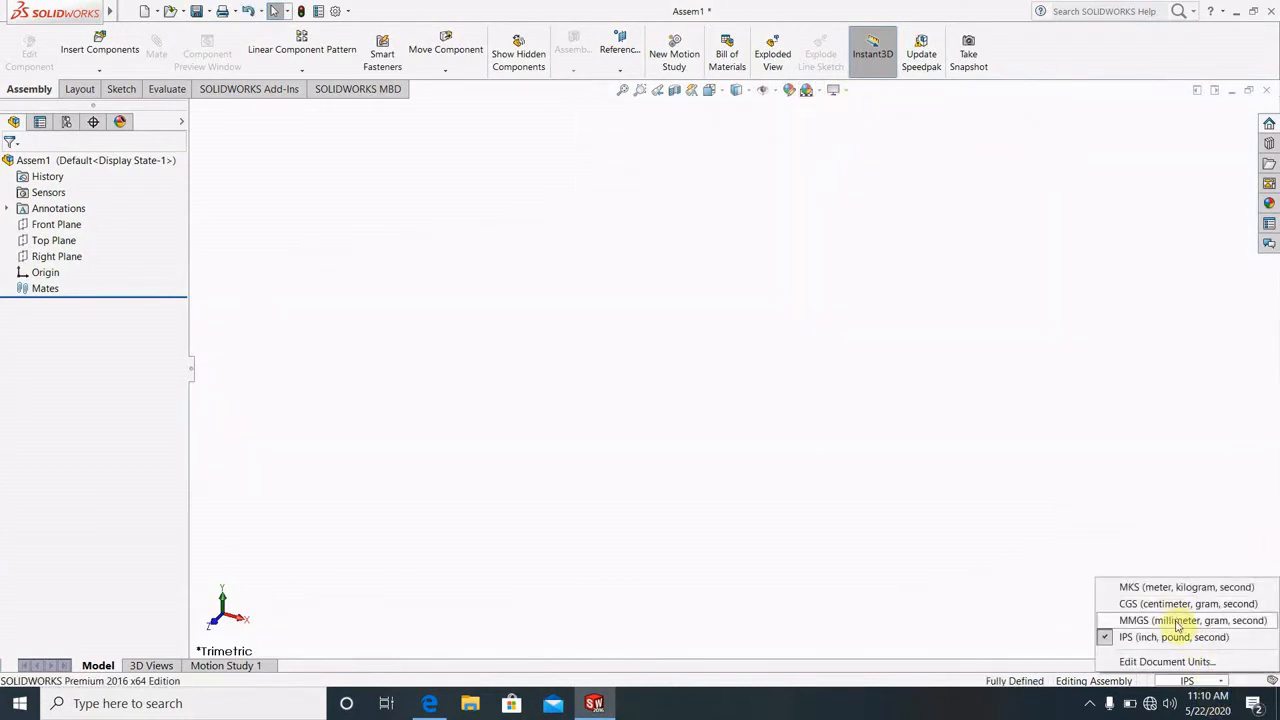
pyautogui.click(1178, 621)
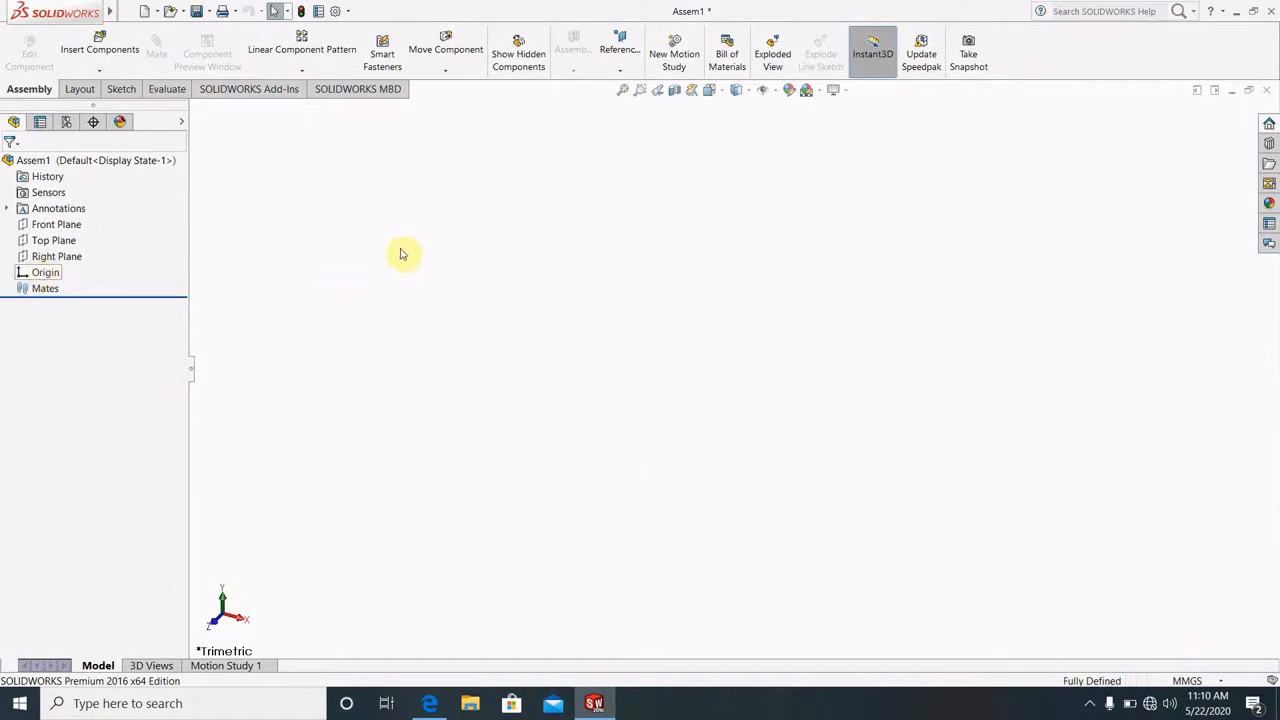
# Raise the document's shaded and draft image quality to a deviation of about 0.16 mm
pyautogui.click(349, 13)
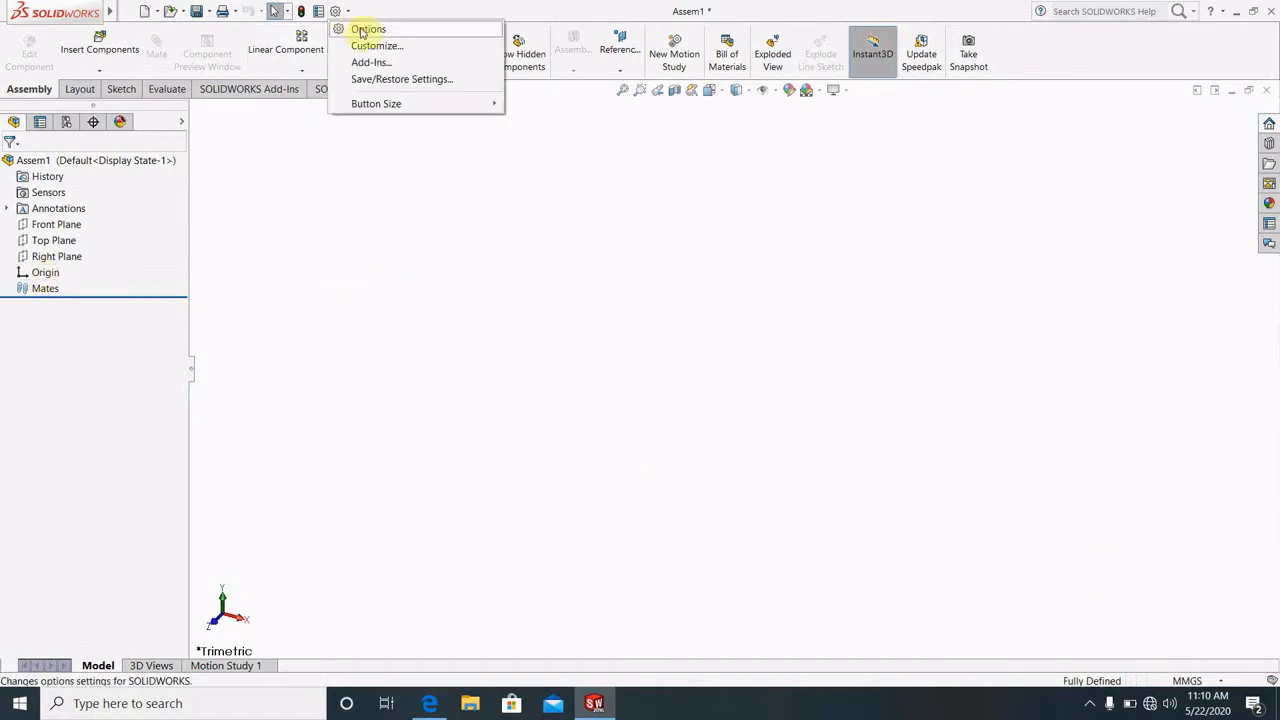
pyautogui.click(362, 30)
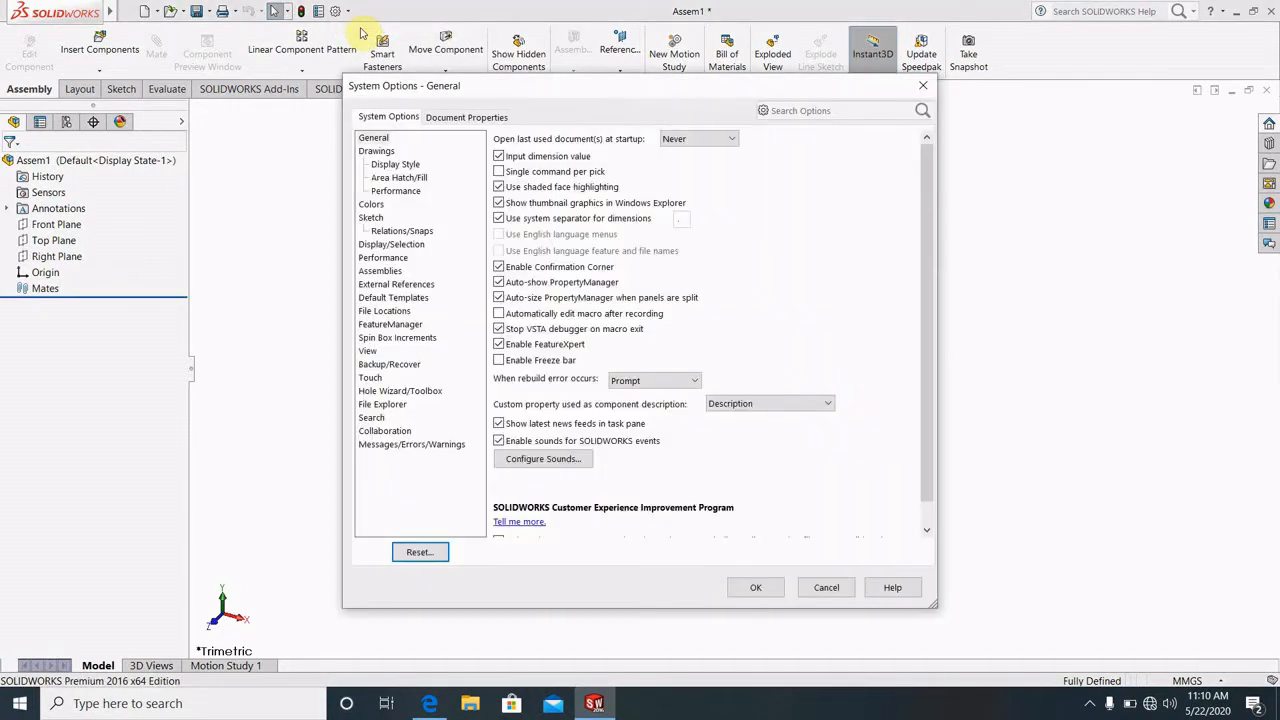
pyautogui.click(488, 118)
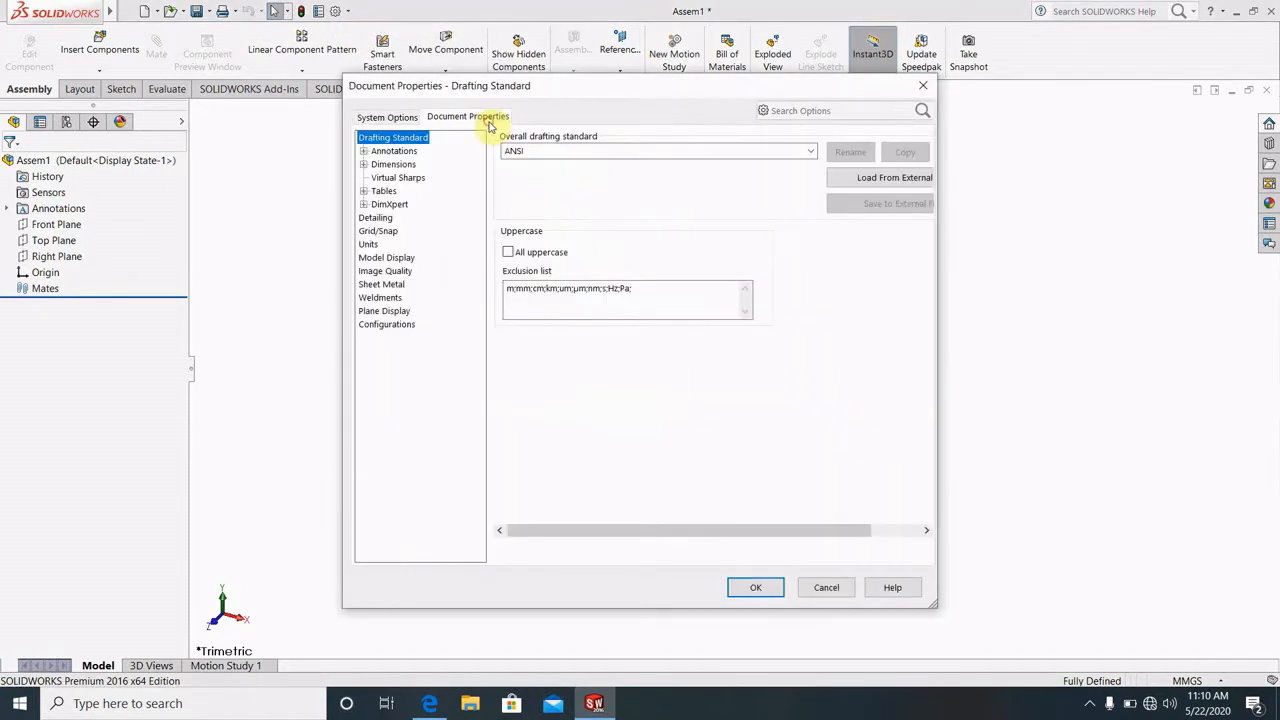
pyautogui.click(380, 273)
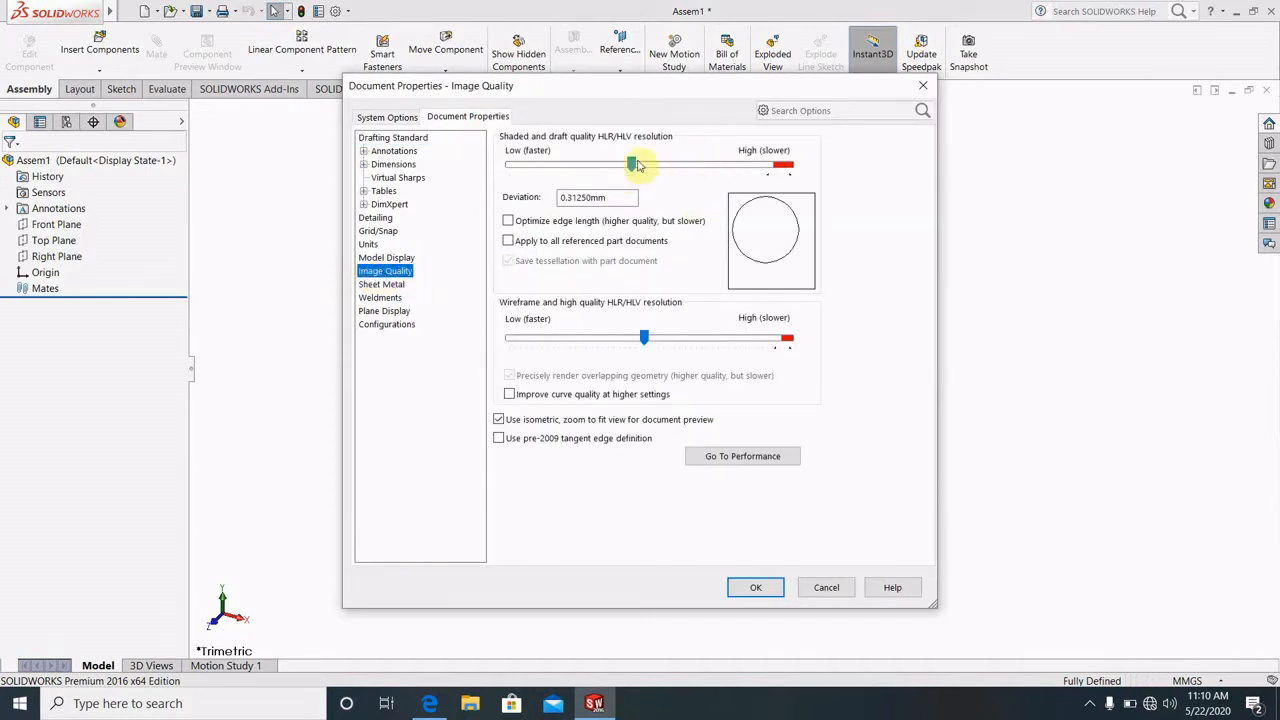
pyautogui.moveTo(631, 167); pyautogui.dragTo(730, 173)
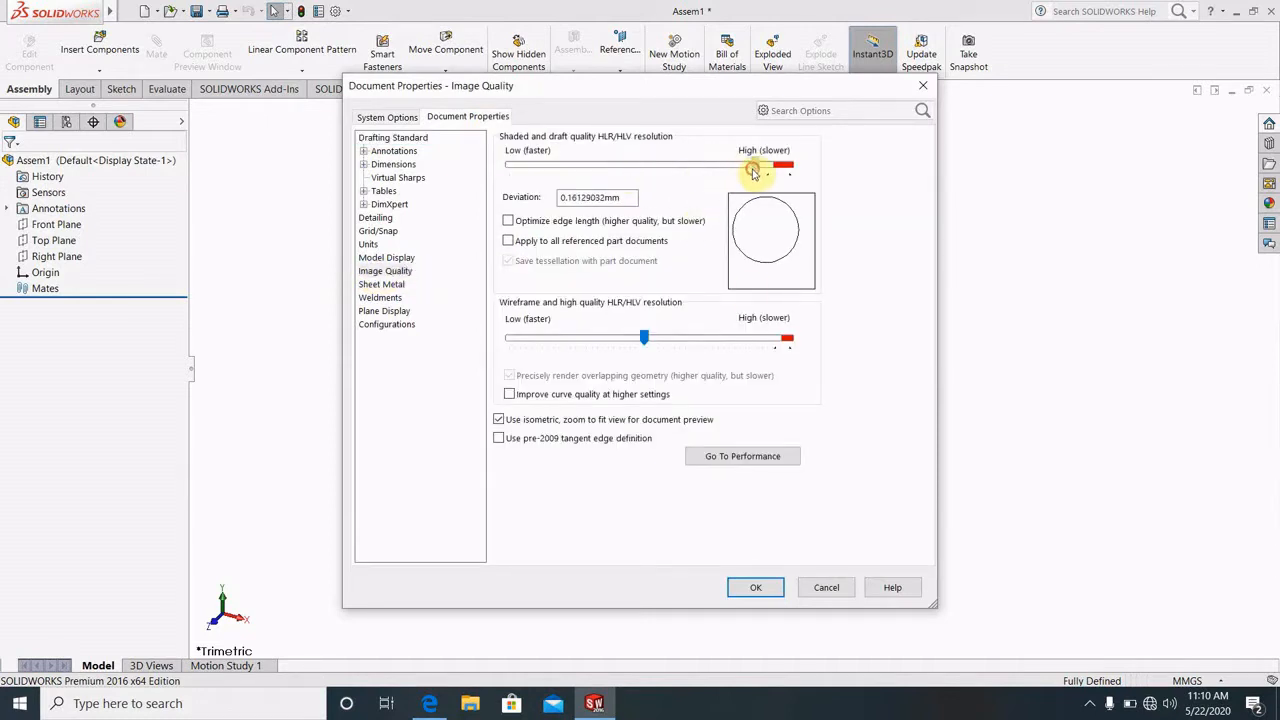
pyautogui.click(757, 588)
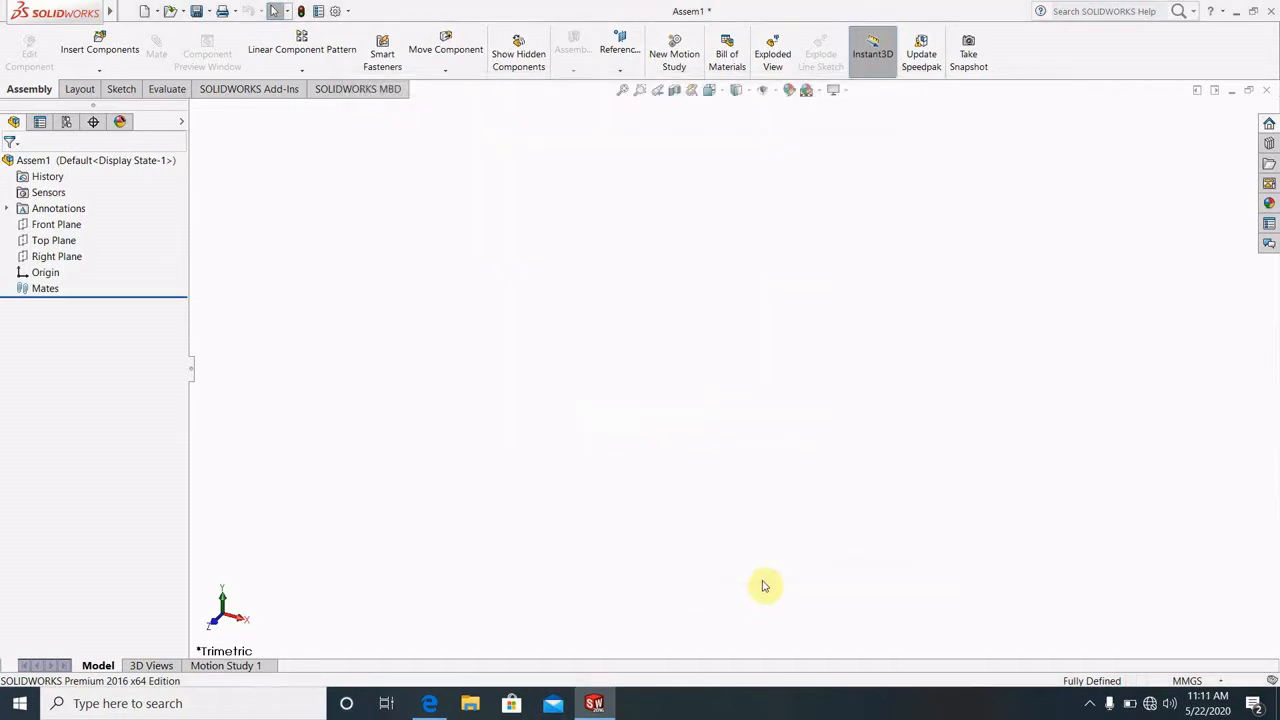
# Insert the fork part from the knuckle joint folder as the assembly's first component
pyautogui.click(93, 60)
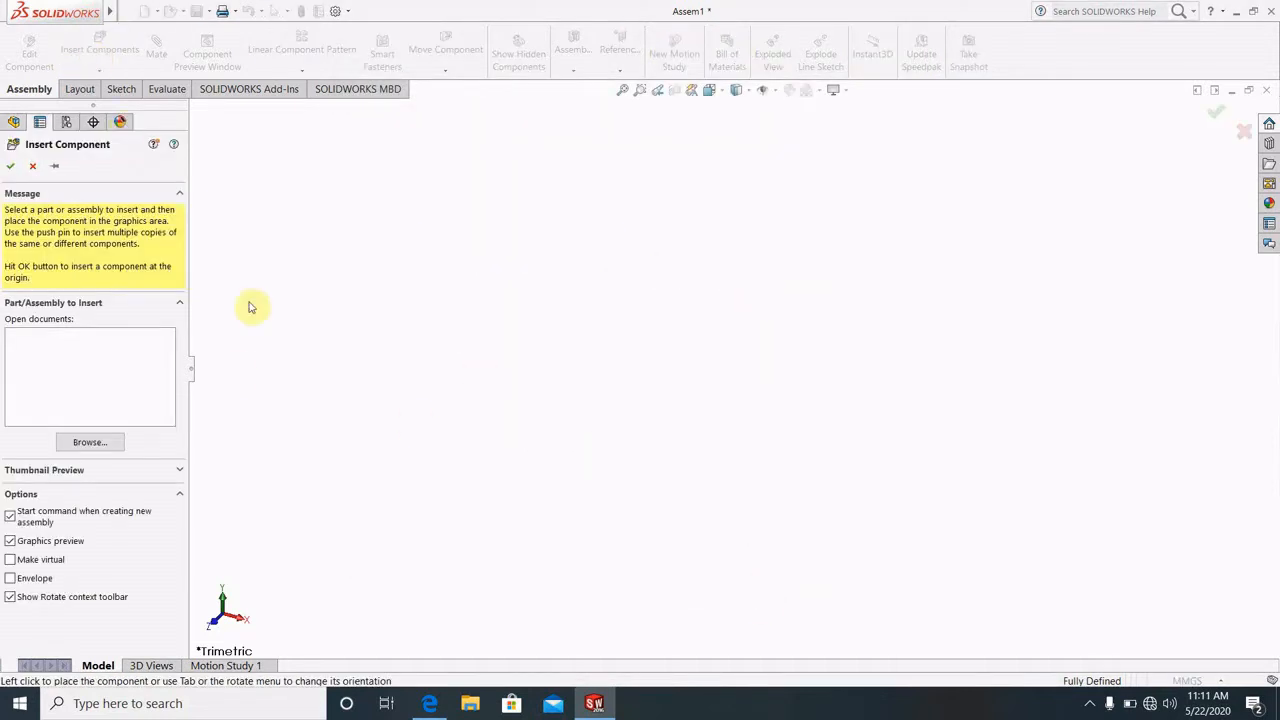
pyautogui.click(89, 442)
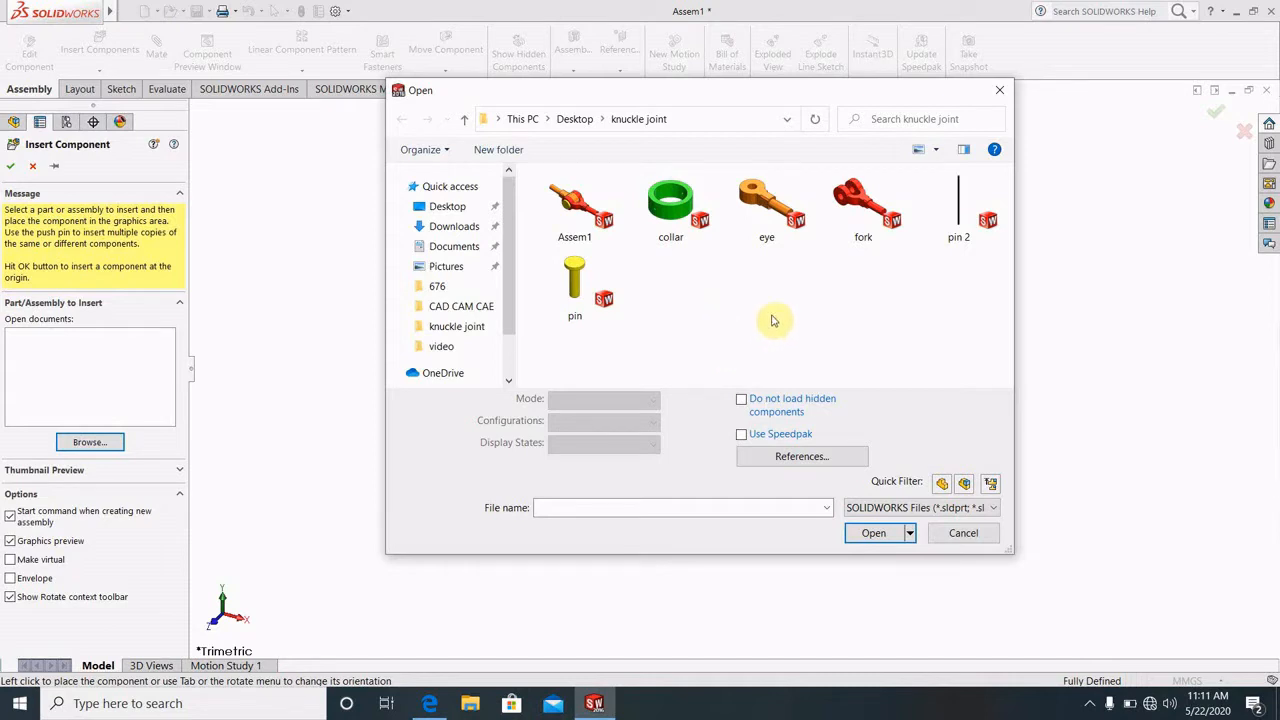
pyautogui.click(864, 232)
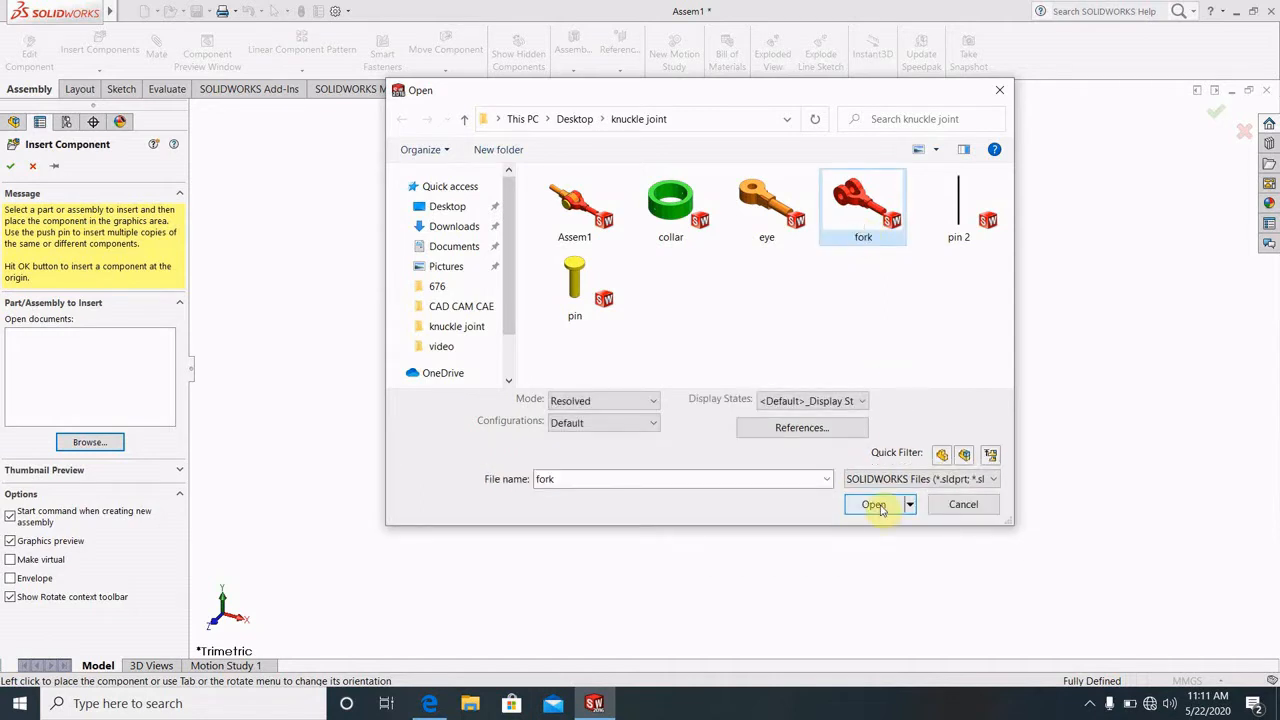
pyautogui.click(876, 505)
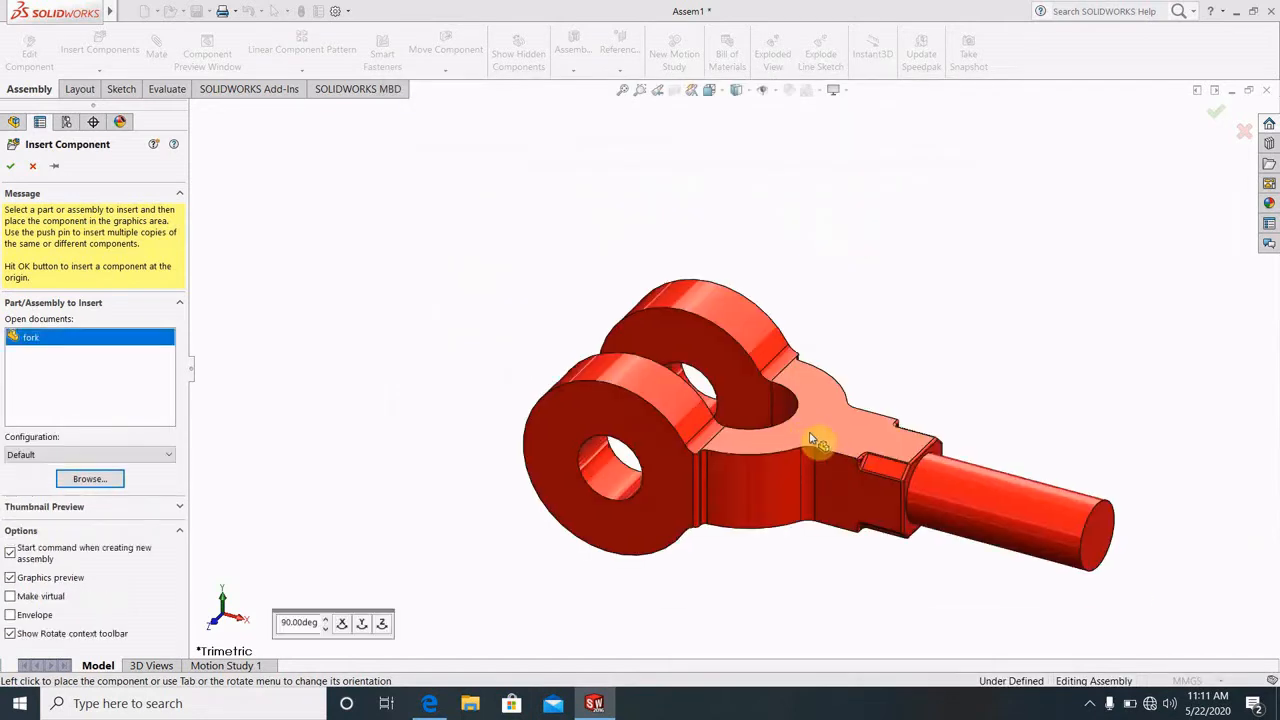
pyautogui.click(827, 440)
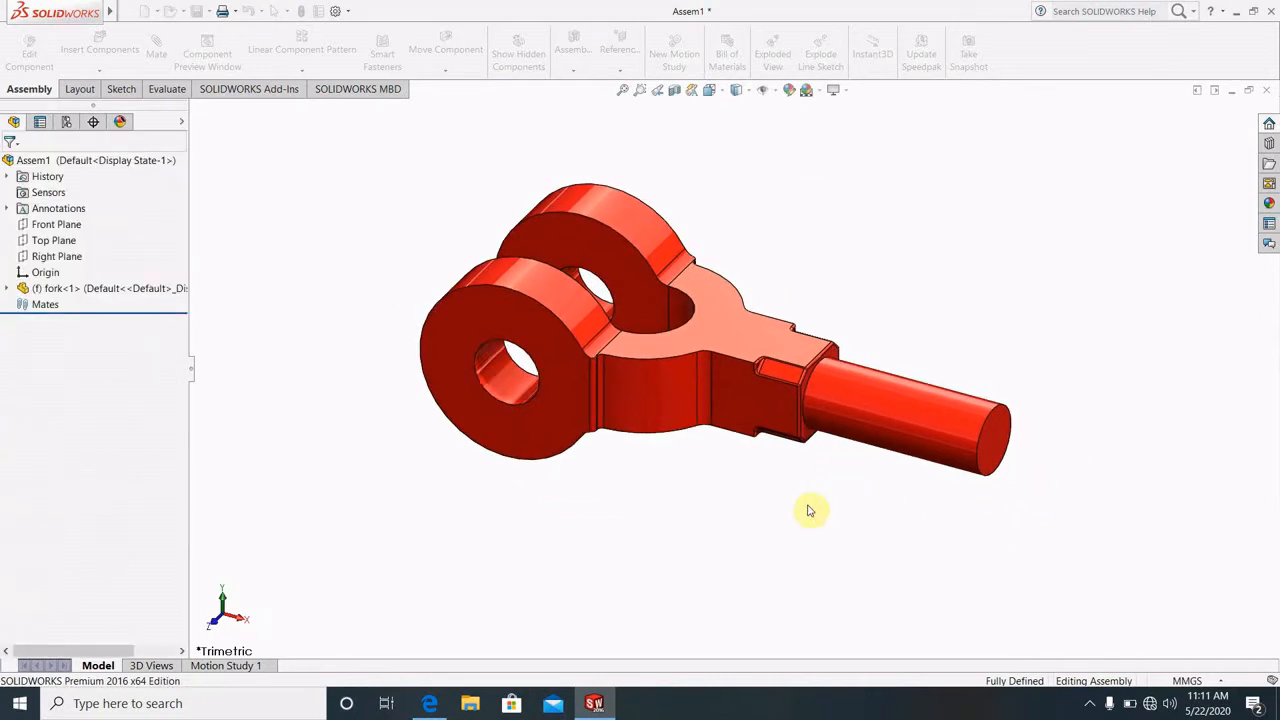
# Insert the eye part from the knuckle joint folder and place it beside the fork's forked end
pyautogui.scroll(-3, 650, 352)
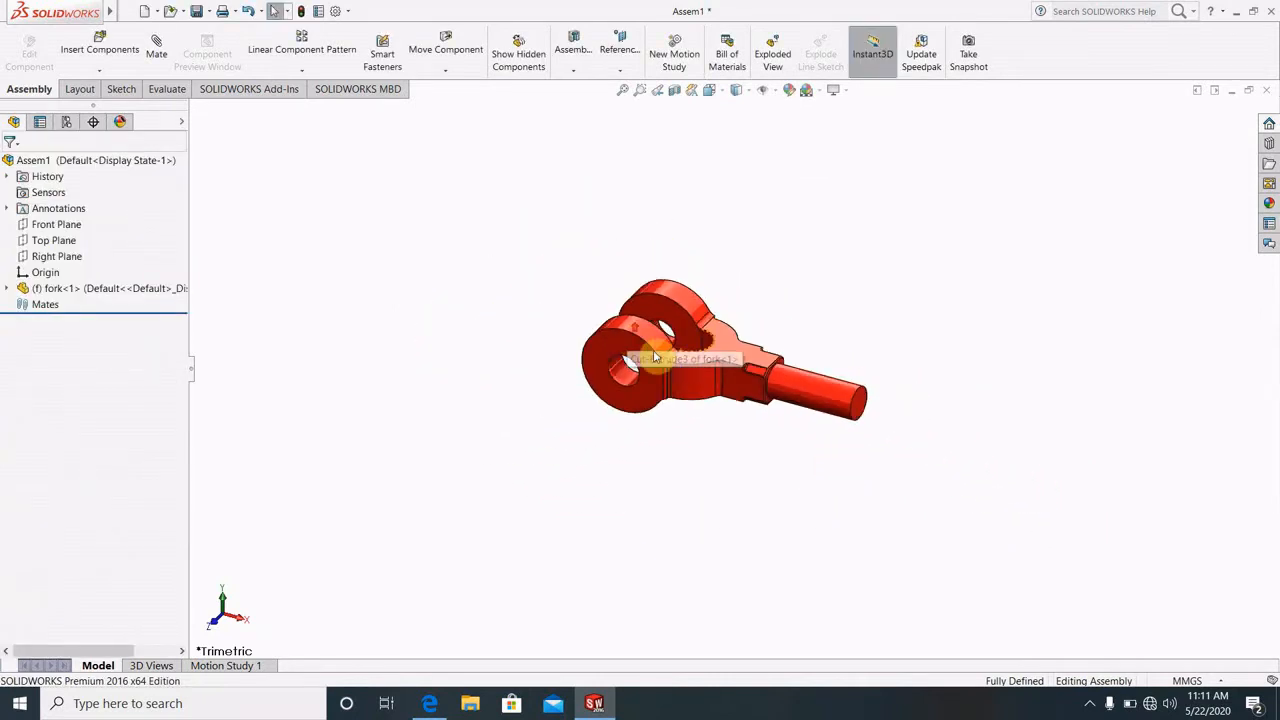
pyautogui.scroll(2, 625, 278)
pyautogui.scroll(2, 728, 500)
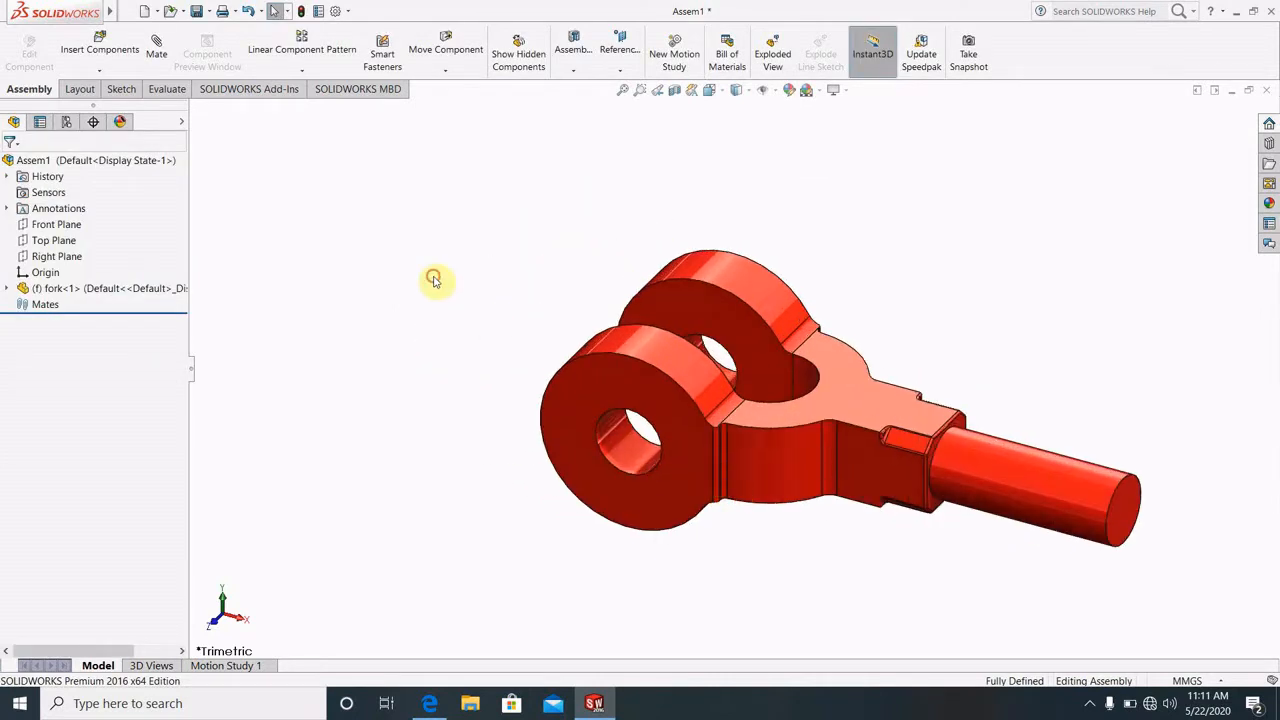
pyautogui.click(128, 11)
pyautogui.click(474, 293)
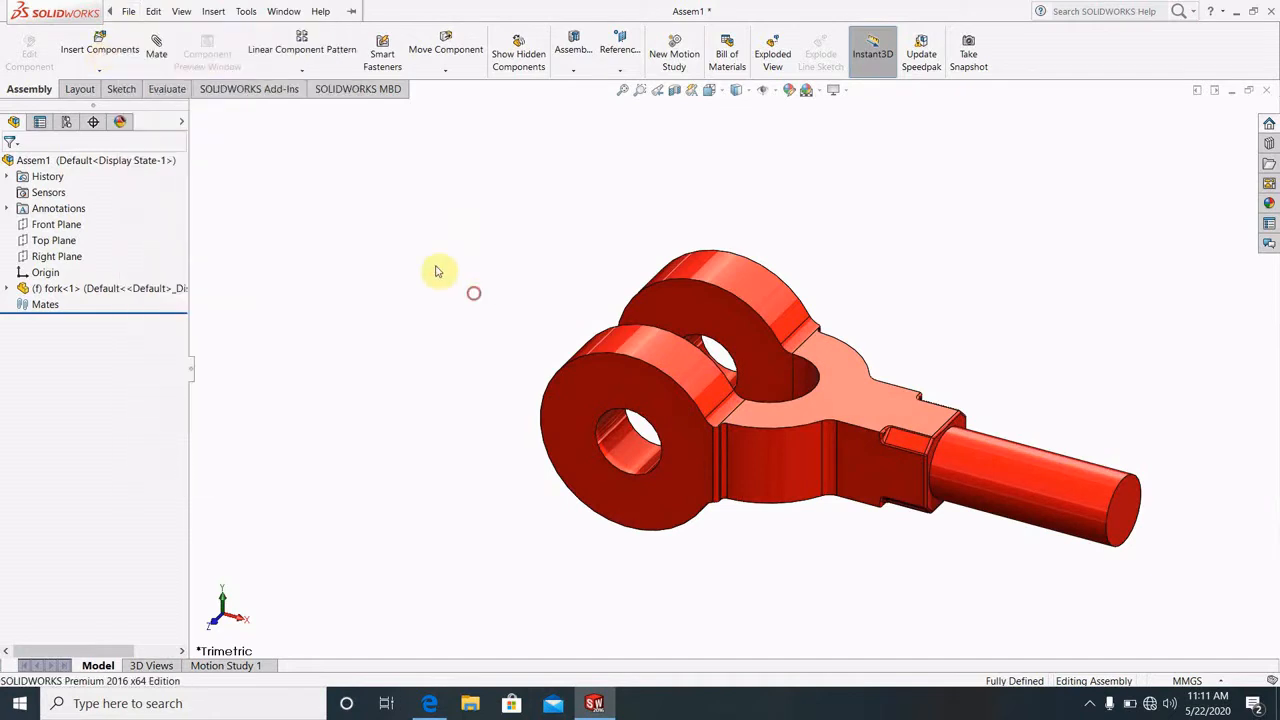
pyautogui.click(100, 40)
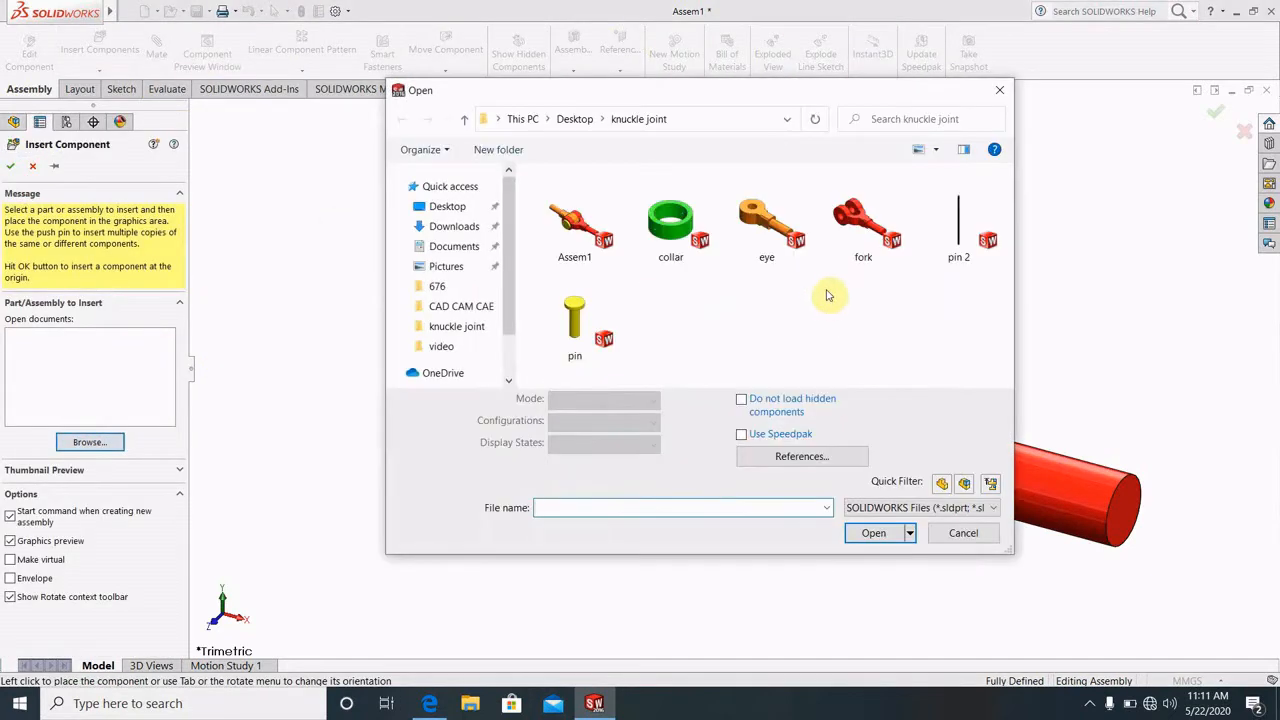
pyautogui.click(772, 232)
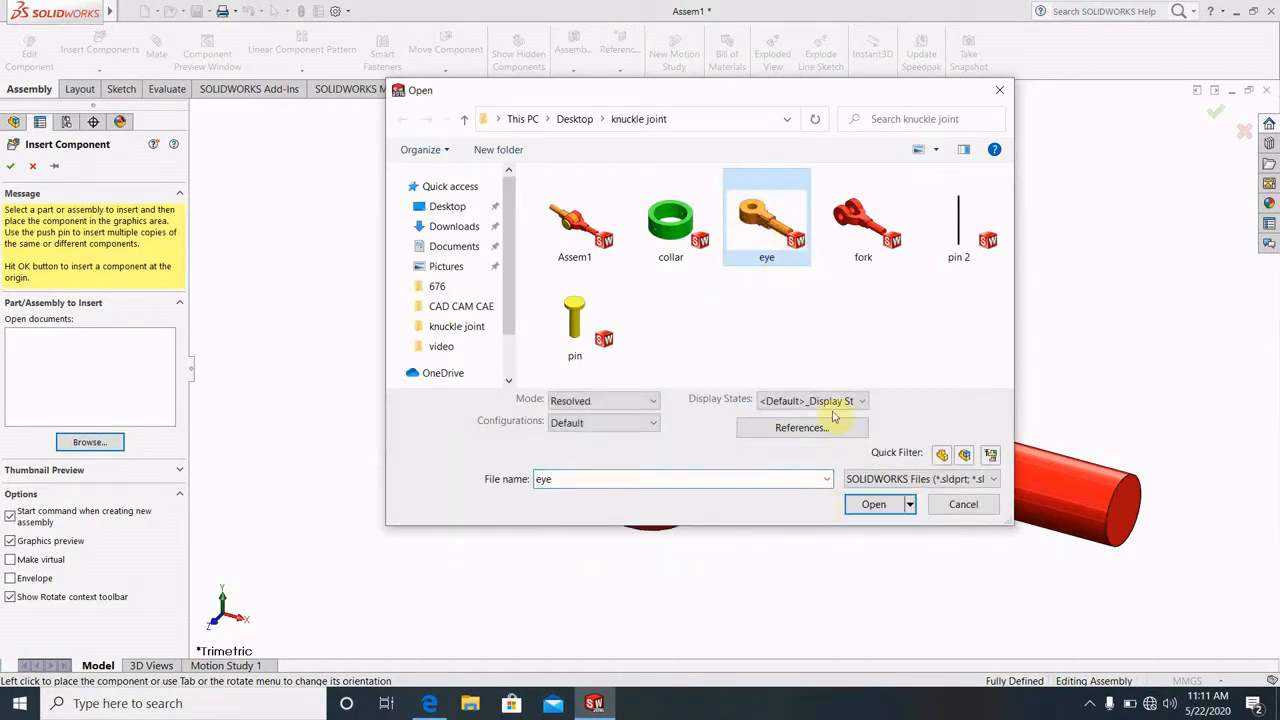
pyautogui.click(897, 505)
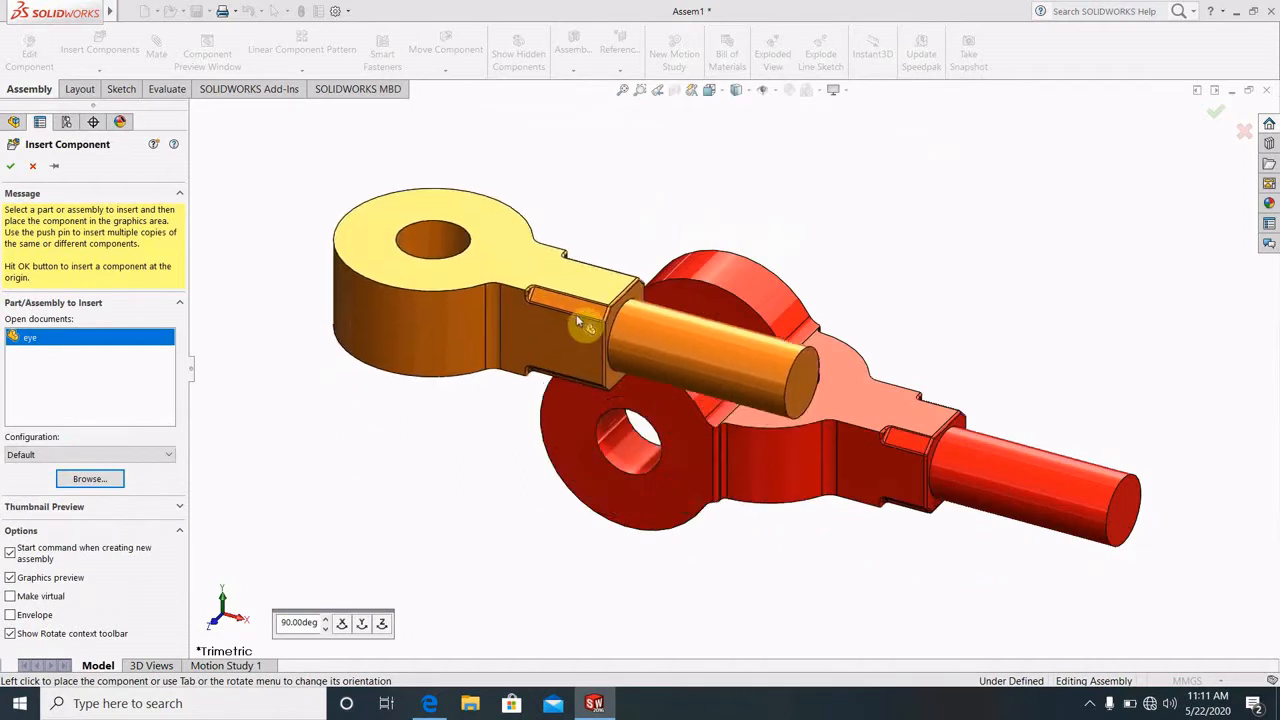
pyautogui.click(569, 314)
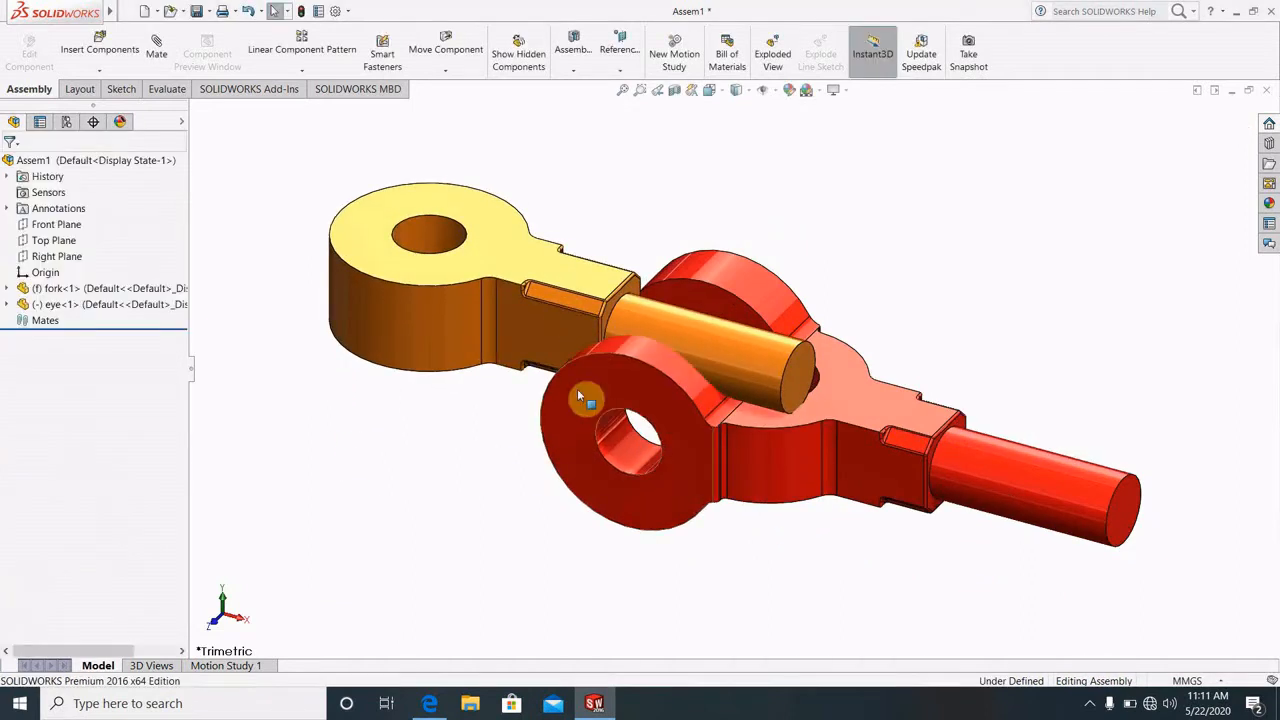
# Rotate the eye freely until its ring end faces the fork's lugs, and move it clear of the fork
pyautogui.scroll(3, 674, 434)
pyautogui.scroll(-5, 818, 388)
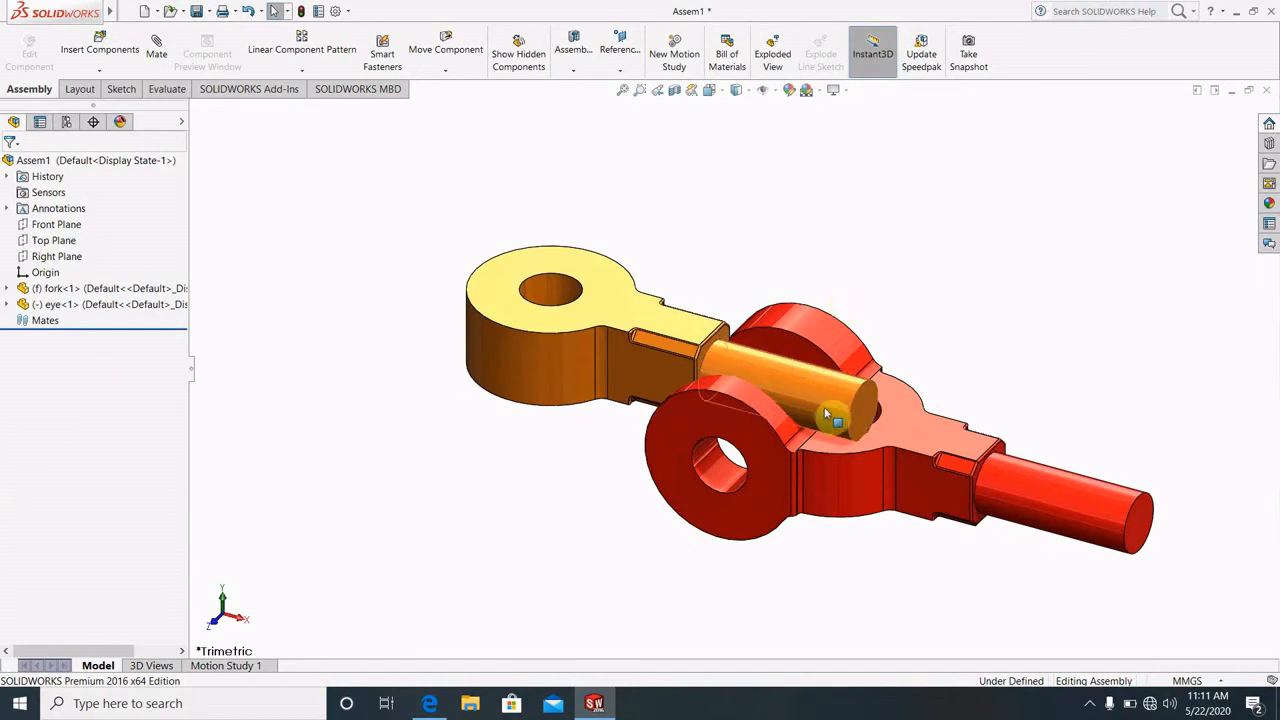
pyautogui.click(445, 70)
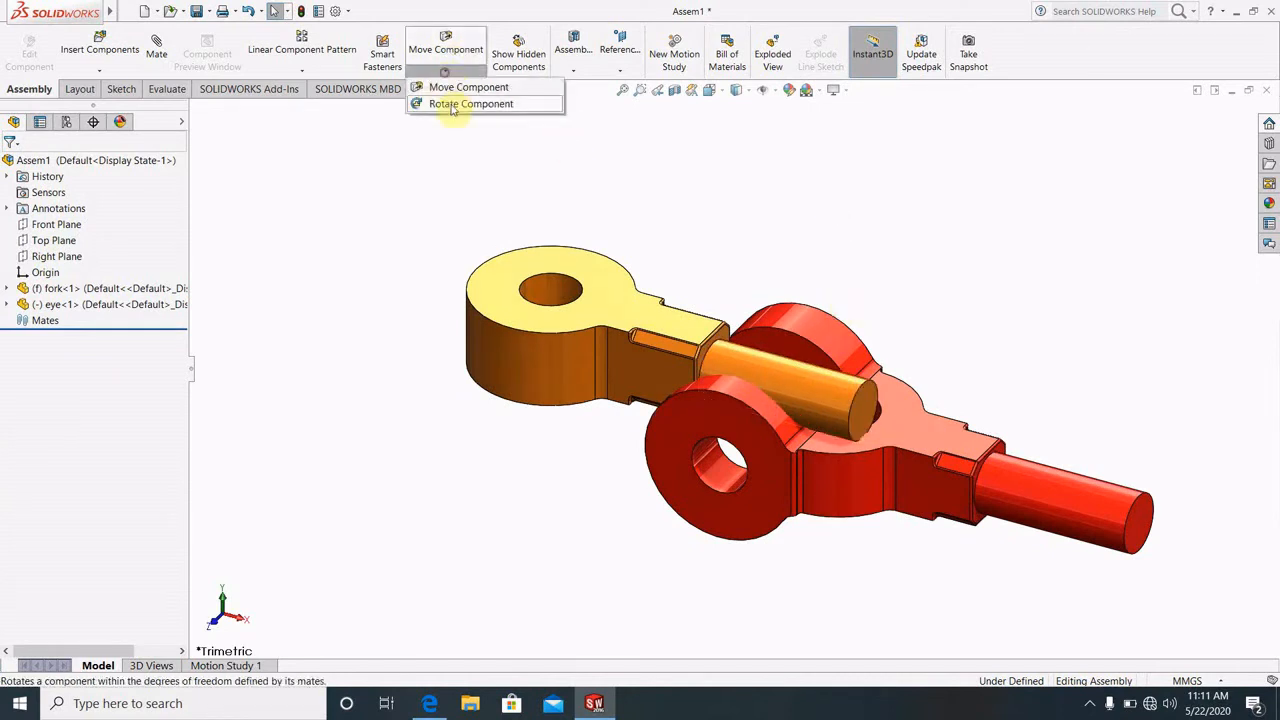
pyautogui.click(447, 102)
pyautogui.moveTo(820, 405); pyautogui.dragTo(588, 194)
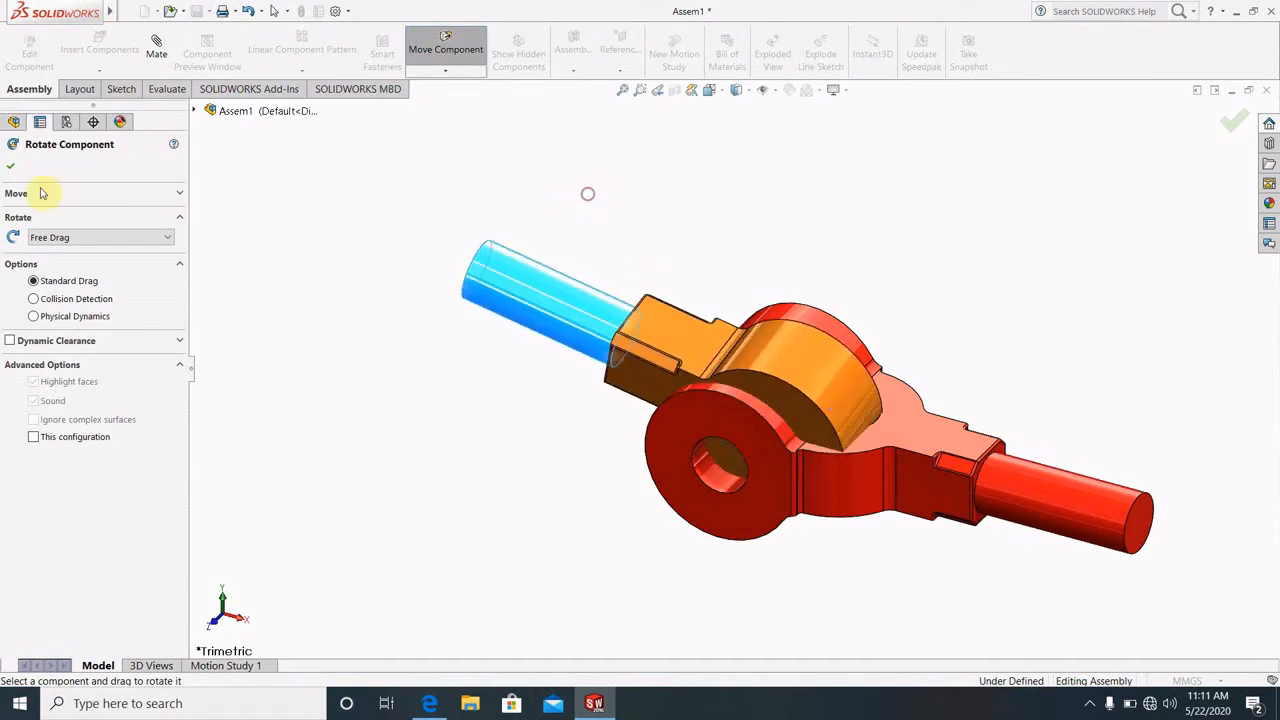
pyautogui.click(10, 168)
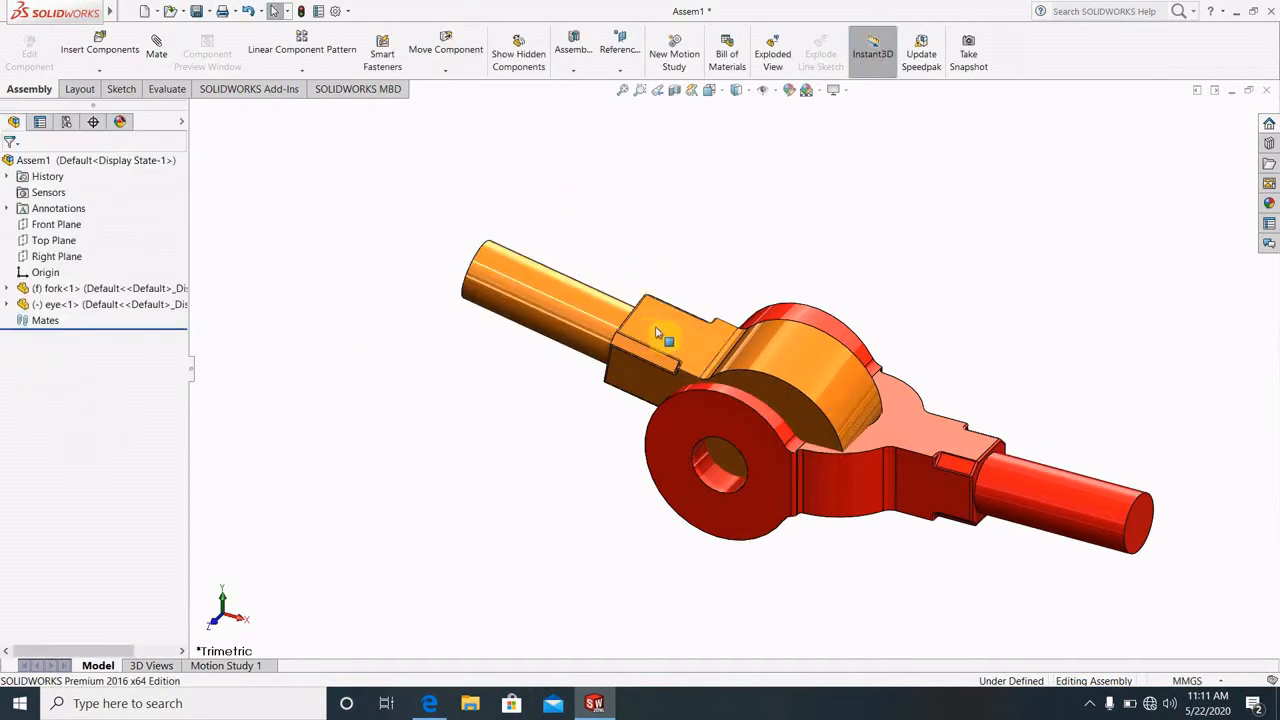
pyautogui.moveTo(657, 337); pyautogui.dragTo(445, 225)
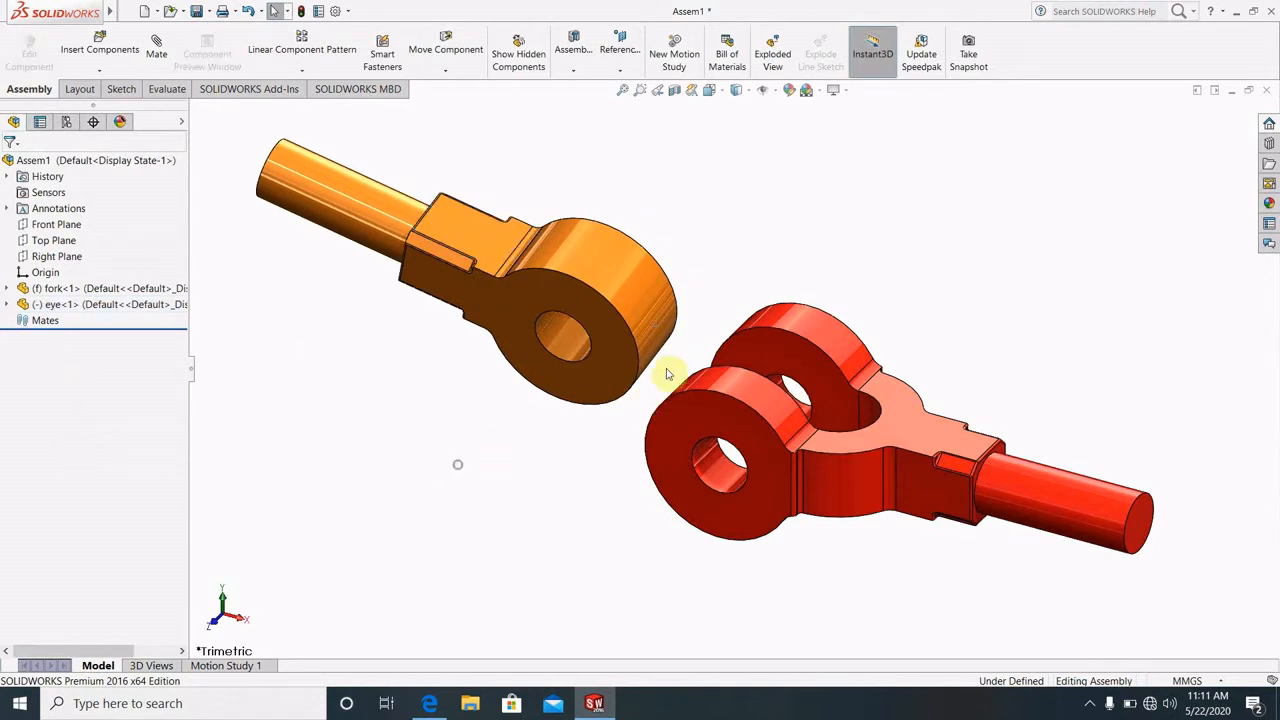
# Add a concentric mate between the eye's hole and the fork's near lug hole, keeping the anti-aligned orientation
pyautogui.scroll(-3, 920, 447)
pyautogui.scroll(5, 840, 395)
pyautogui.scroll(-4, 766, 374)
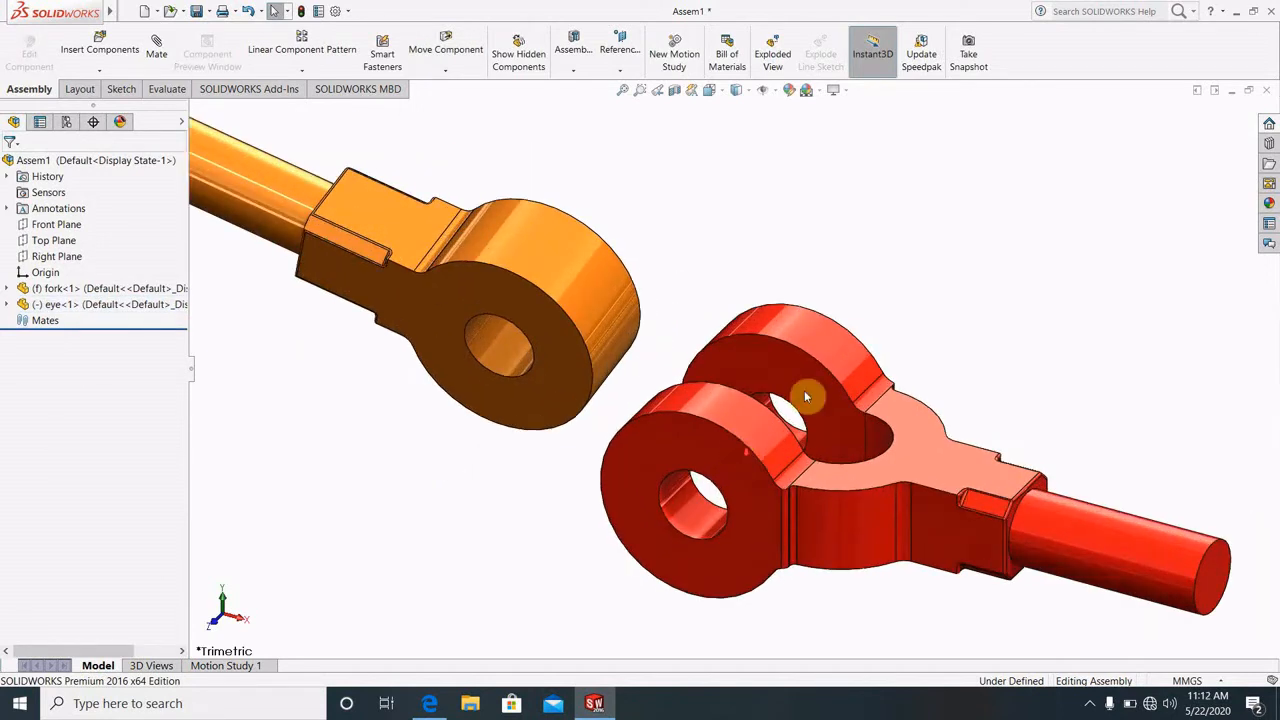
pyautogui.scroll(1, 557, 370)
pyautogui.scroll(-1, 557, 370)
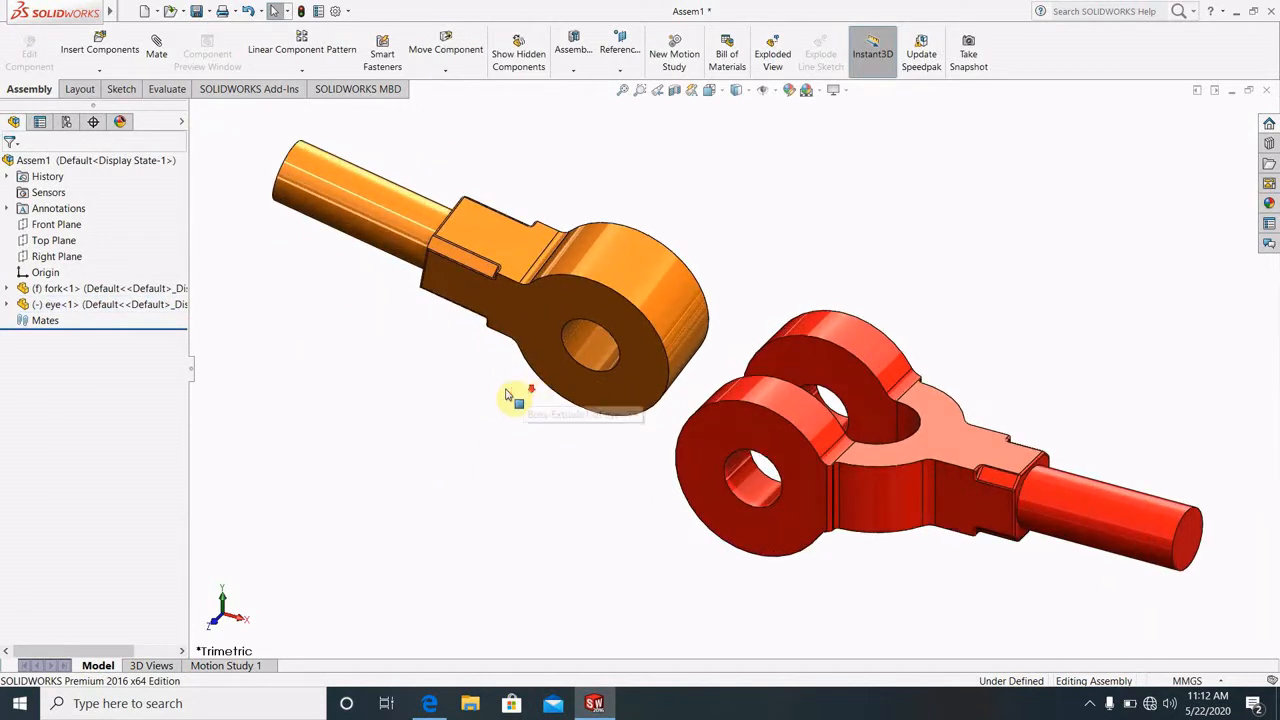
pyautogui.click(157, 60)
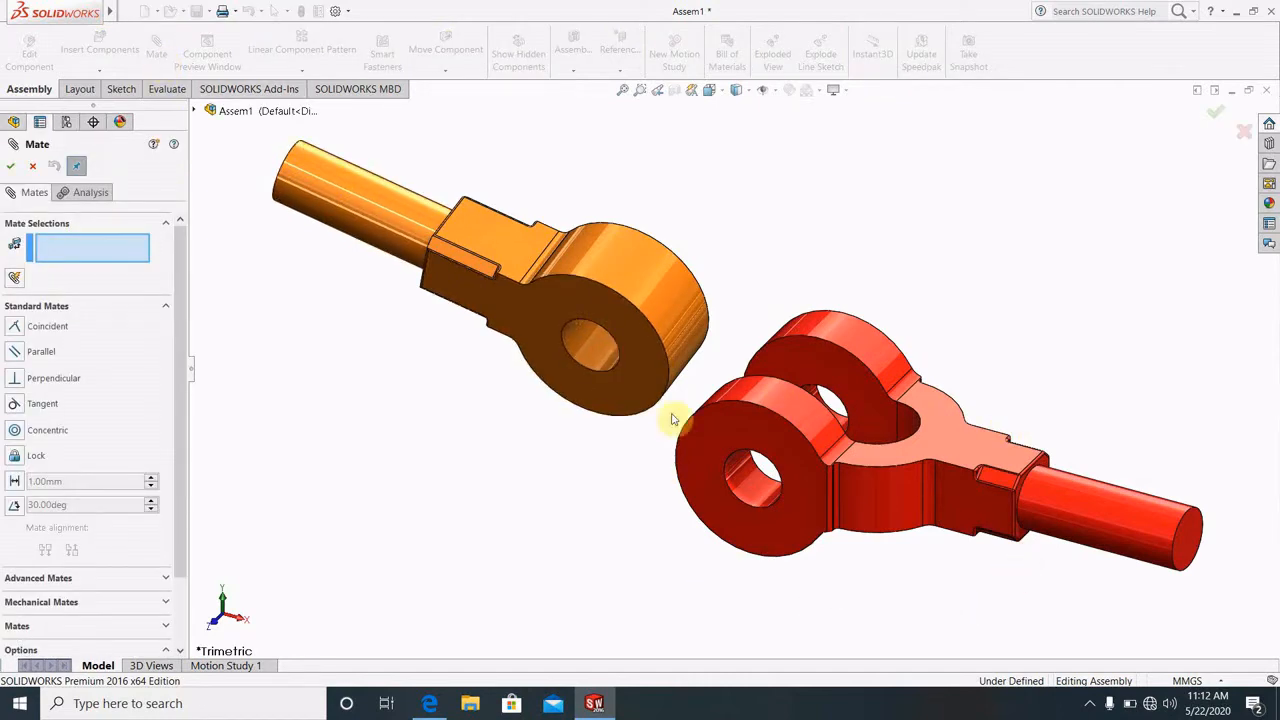
pyautogui.click(591, 357)
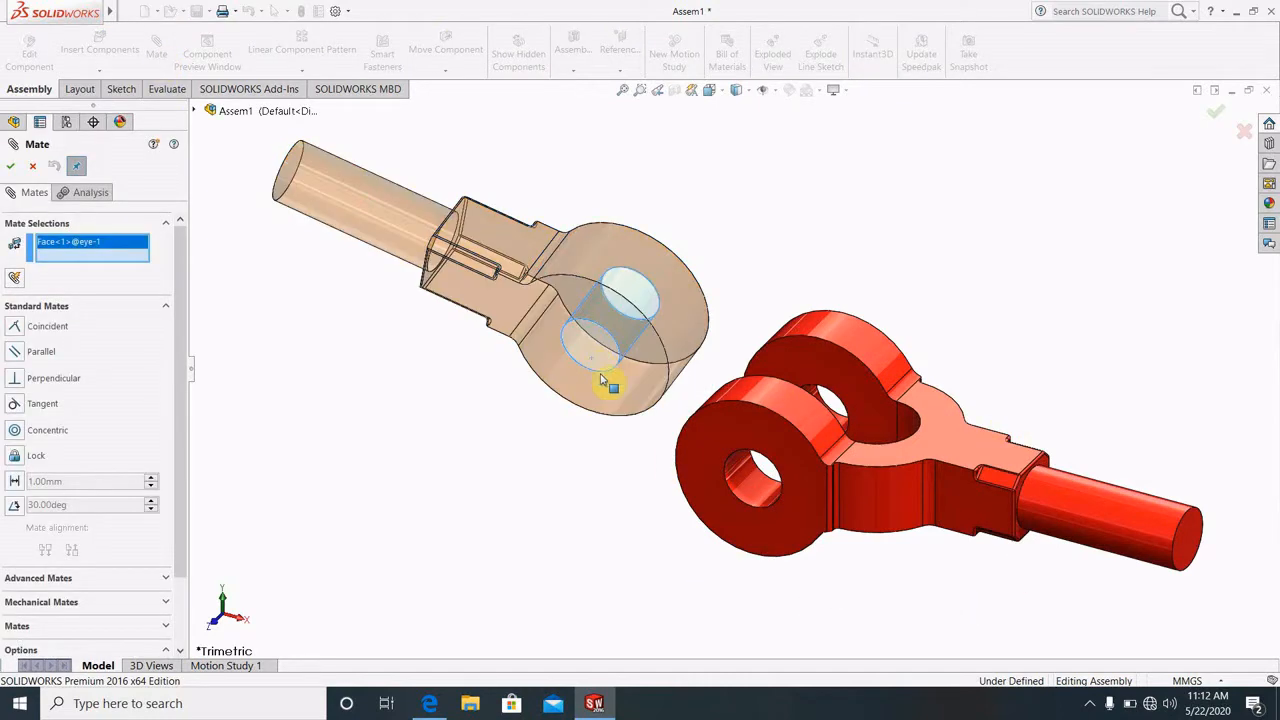
pyautogui.click(739, 489)
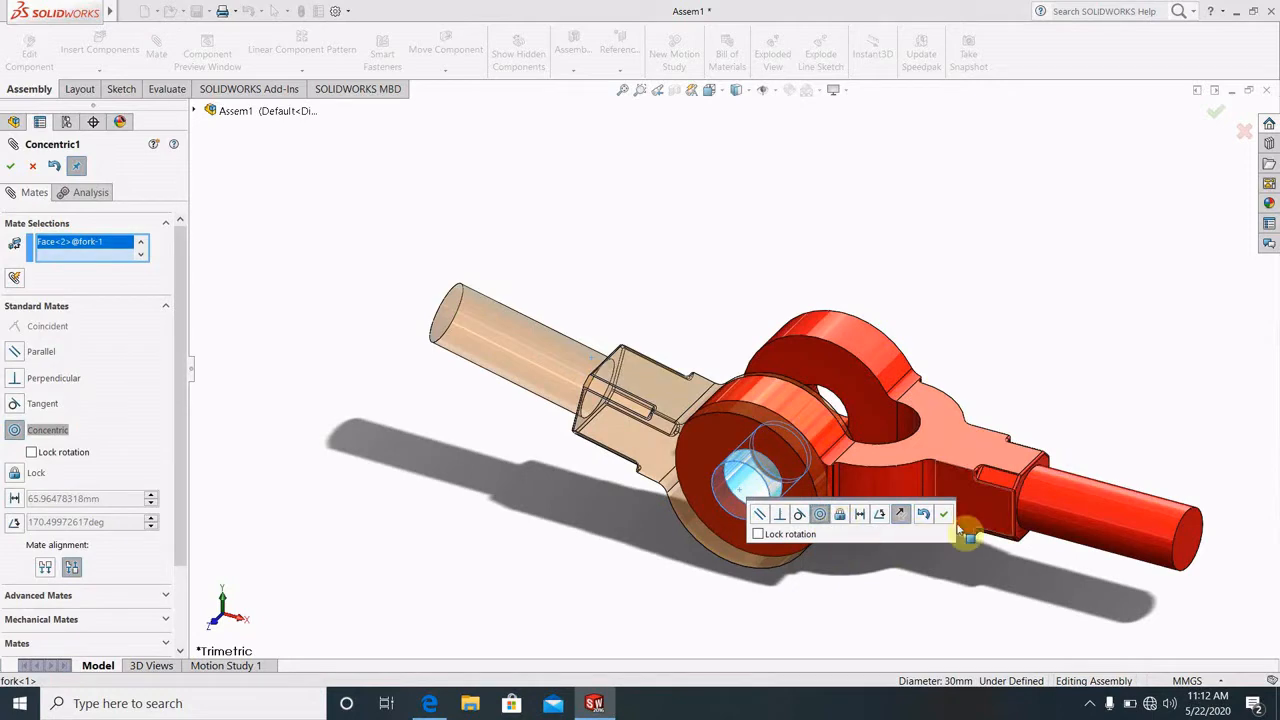
pyautogui.click(901, 515)
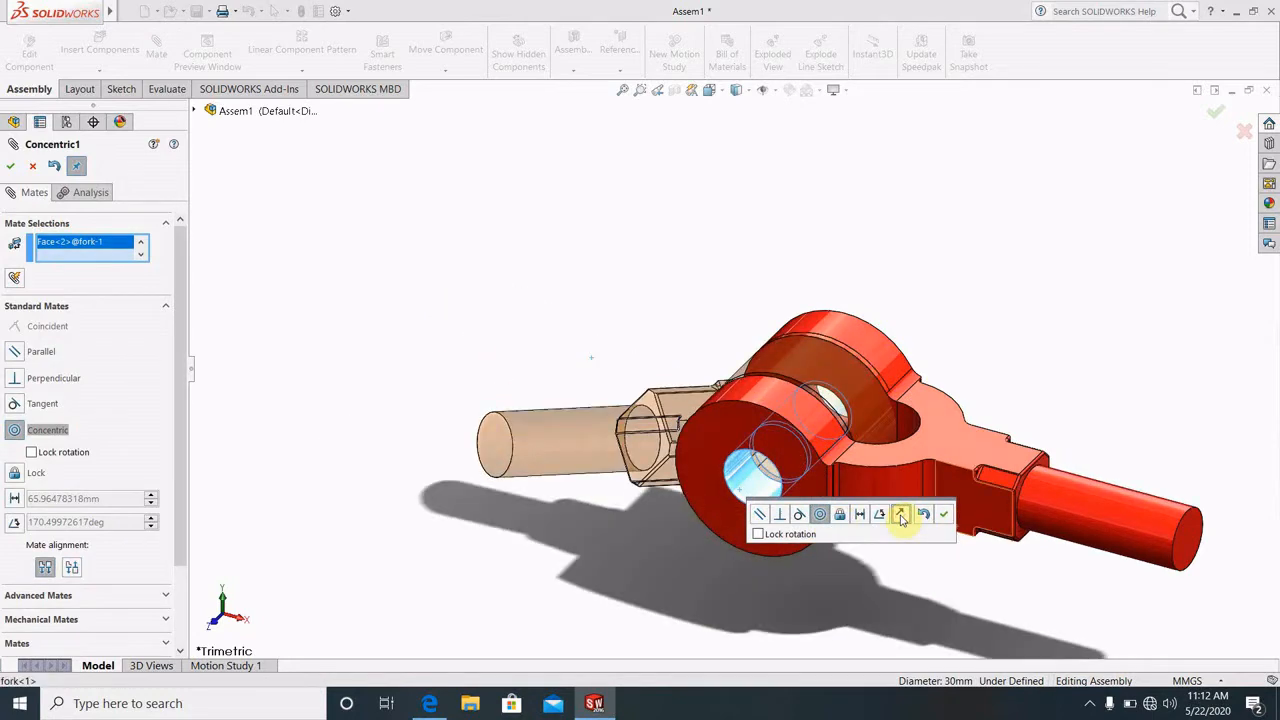
pyautogui.click(901, 516)
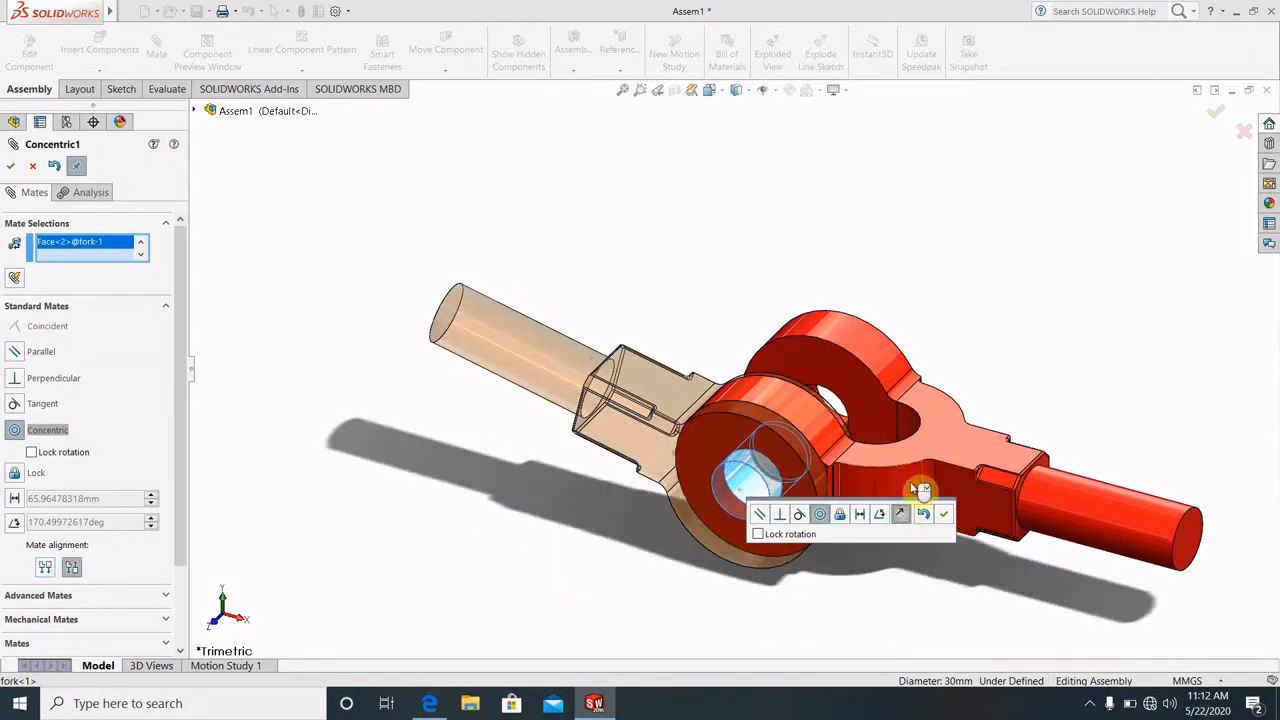
pyautogui.click(11, 169)
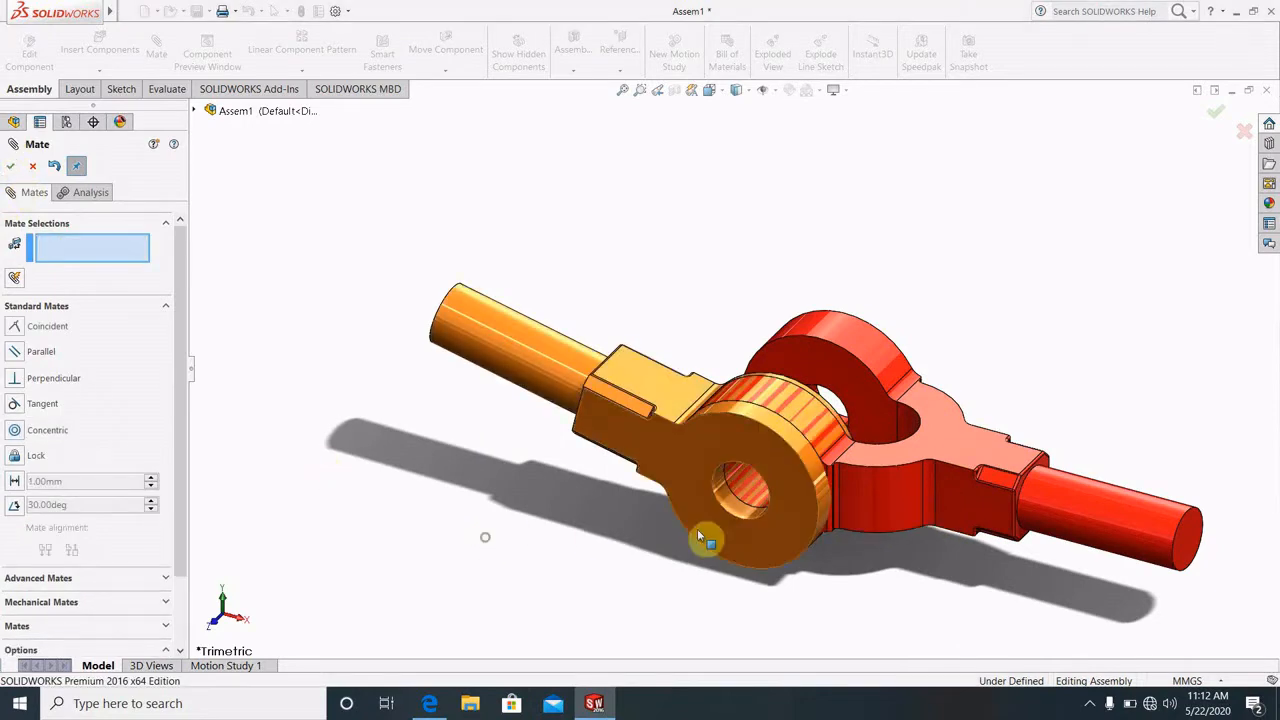
# Swing the eye about the shared hole axis to try out its remaining freedom of movement
pyautogui.scroll(-5, 923, 477)
pyautogui.scroll(5, 909, 383)
pyautogui.scroll(-3, 737, 265)
pyautogui.scroll(3, 737, 265)
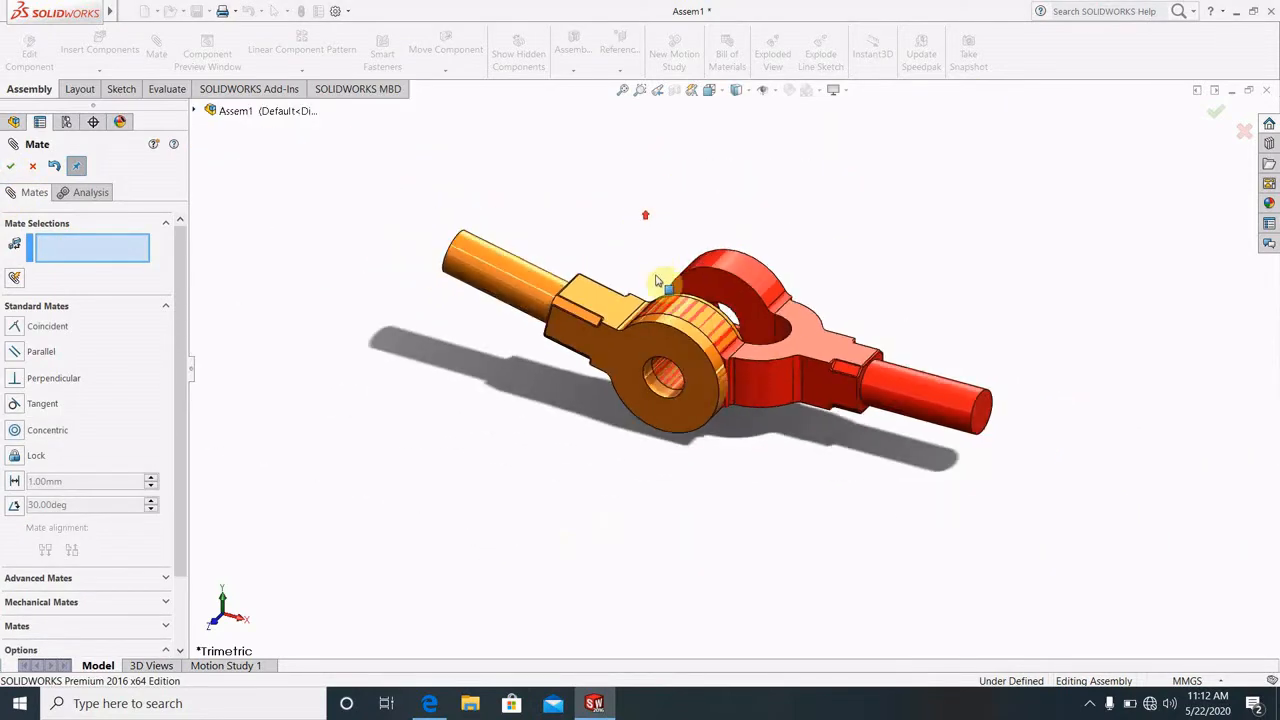
pyautogui.scroll(-3, 650, 272)
pyautogui.moveTo(797, 417); pyautogui.dragTo(767, 473, button='middle')
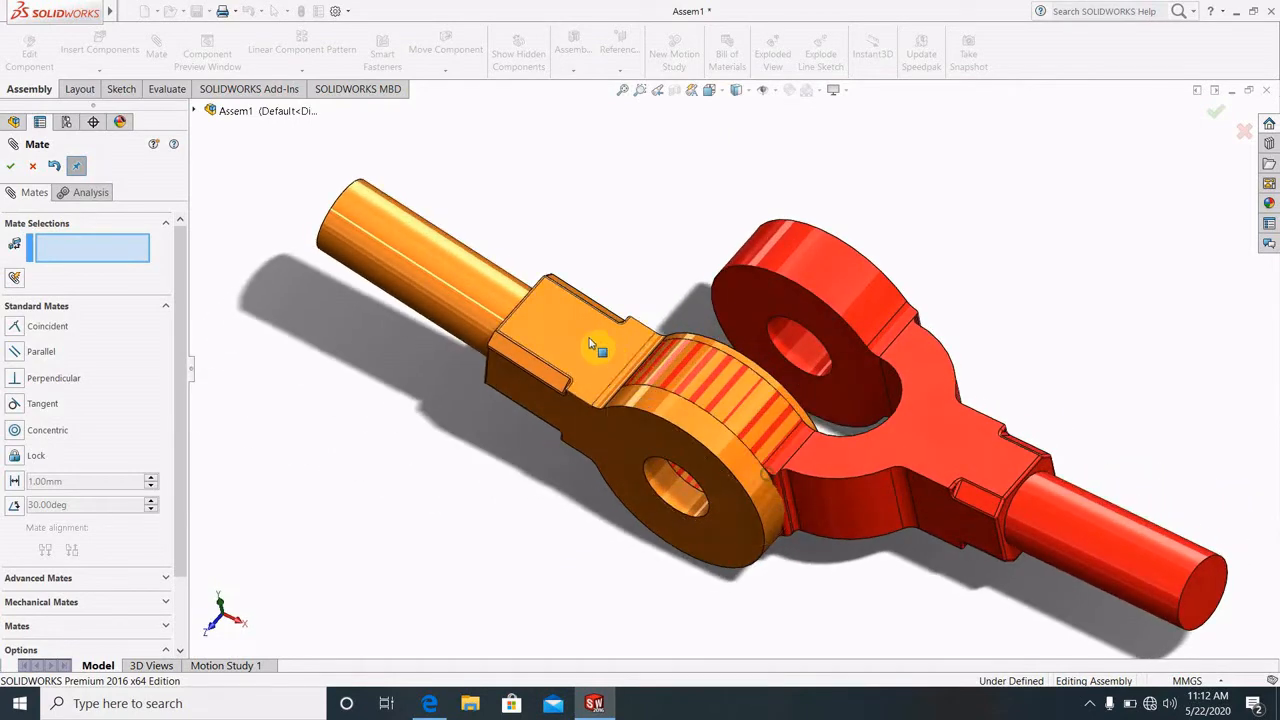
pyautogui.moveTo(591, 337); pyautogui.dragTo(647, 277, button='middle')
pyautogui.moveTo(647, 276); pyautogui.dragTo(597, 360)
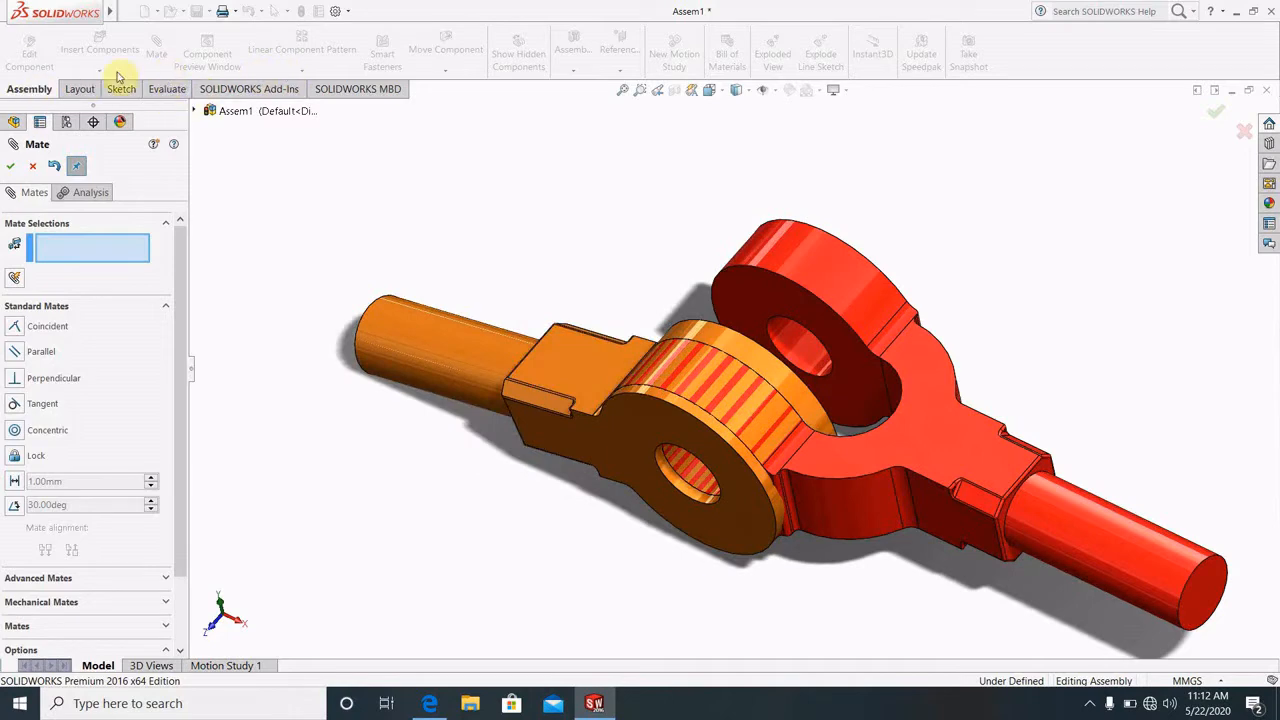
# Add a coincident mate between the inner face of the fork's far lug and the adjacent side face of the eye's ring
pyautogui.scroll(-3, 904, 326)
pyautogui.click(813, 343)
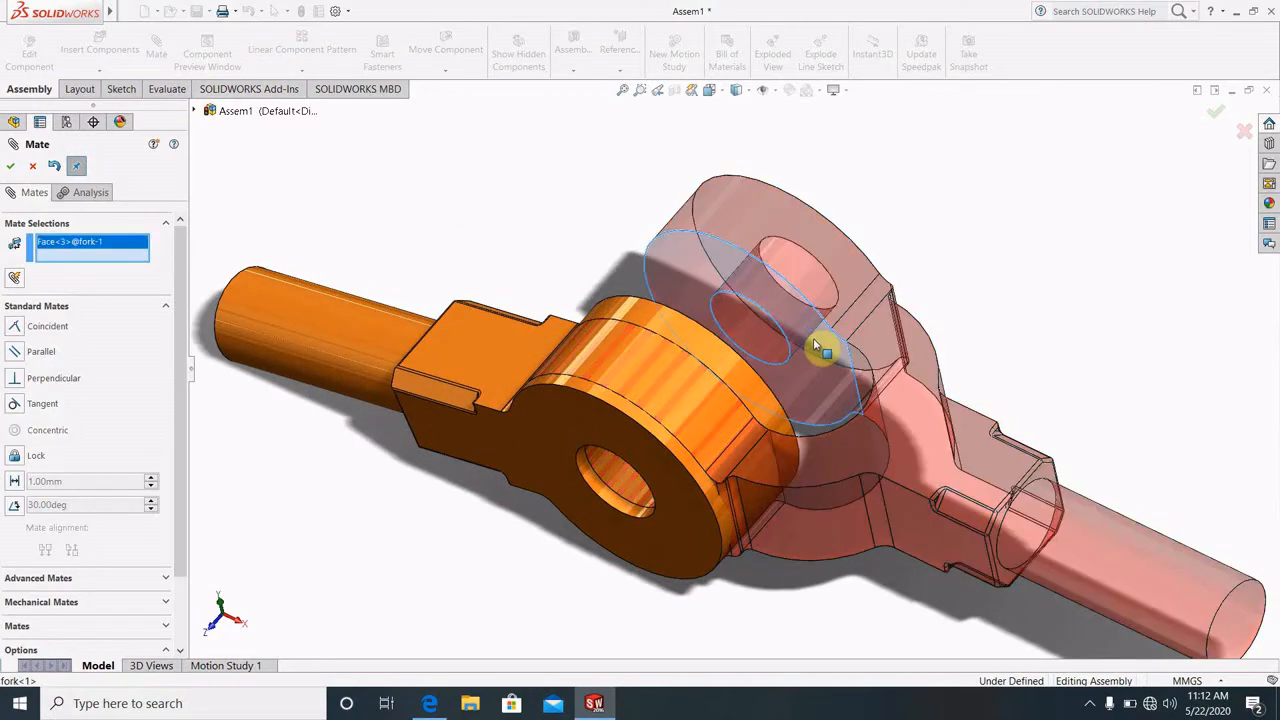
pyautogui.moveTo(815, 345); pyautogui.dragTo(900, 309, button='middle')
pyautogui.click(792, 424)
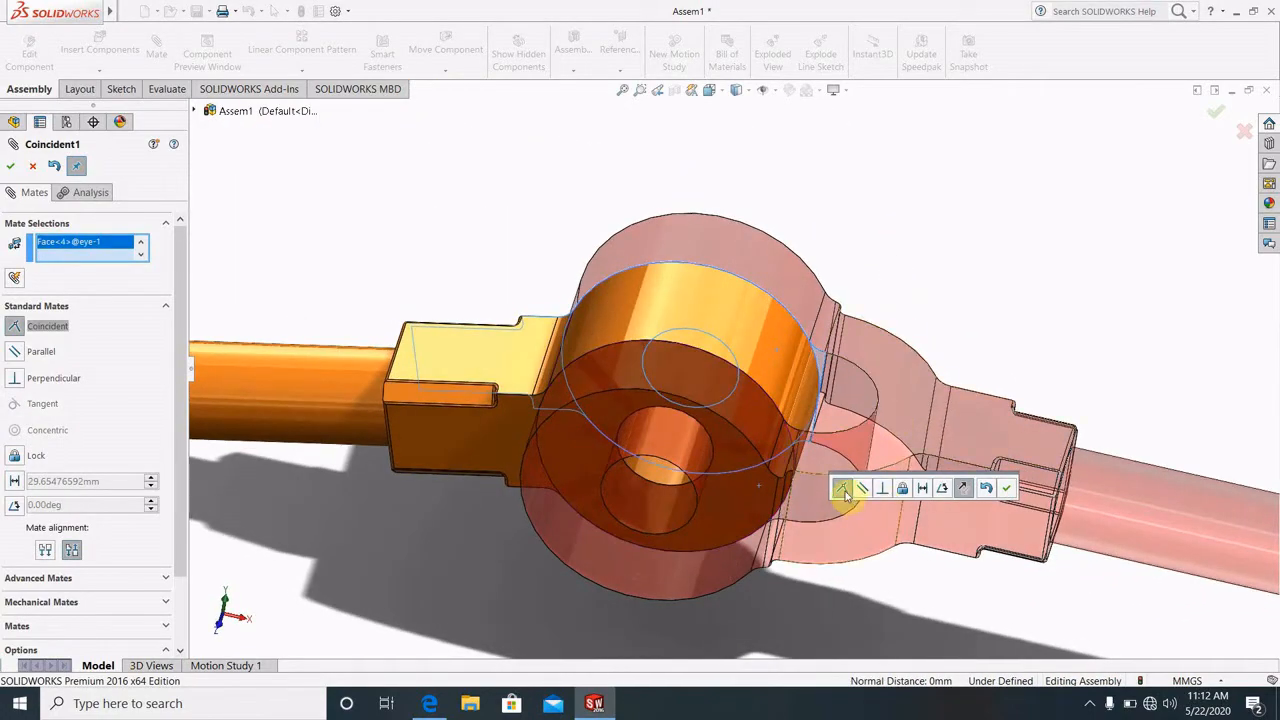
pyautogui.click(10, 166)
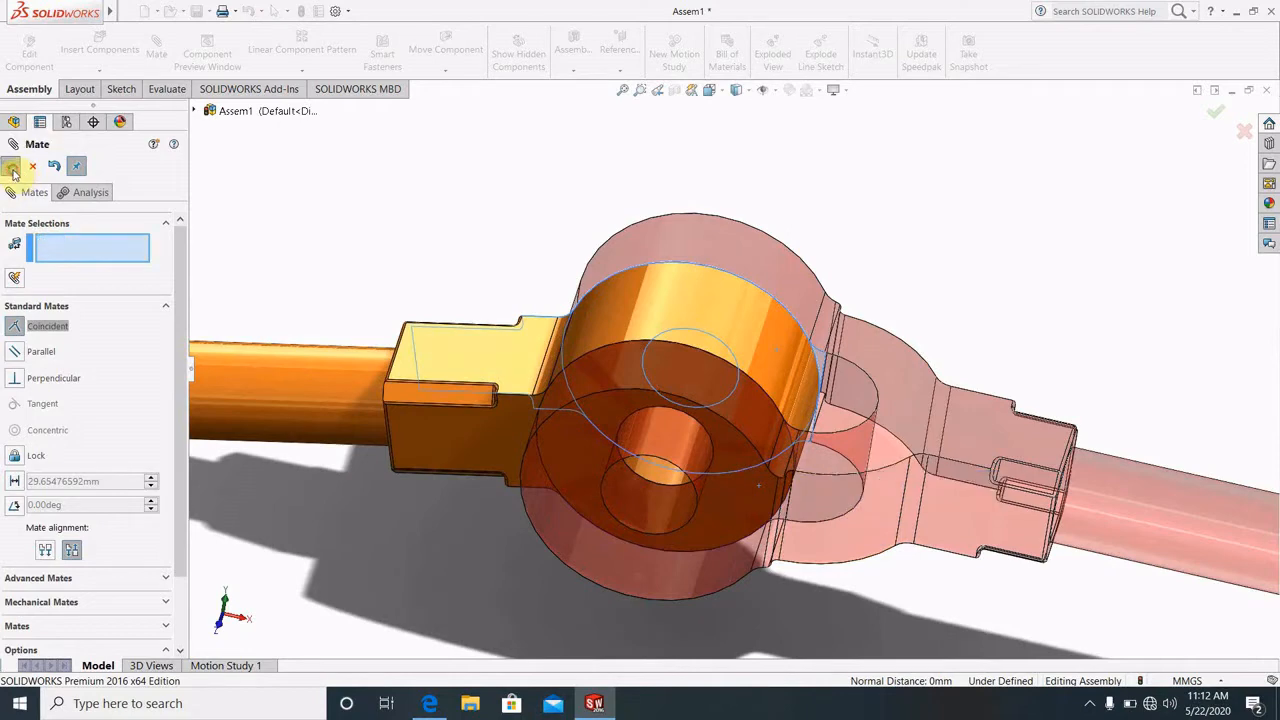
# Swing the eye's shank upward about the hole axis so it stands at an angle to the fork, and finish mating
pyautogui.scroll(6, 728, 390)
pyautogui.scroll(-3, 714, 398)
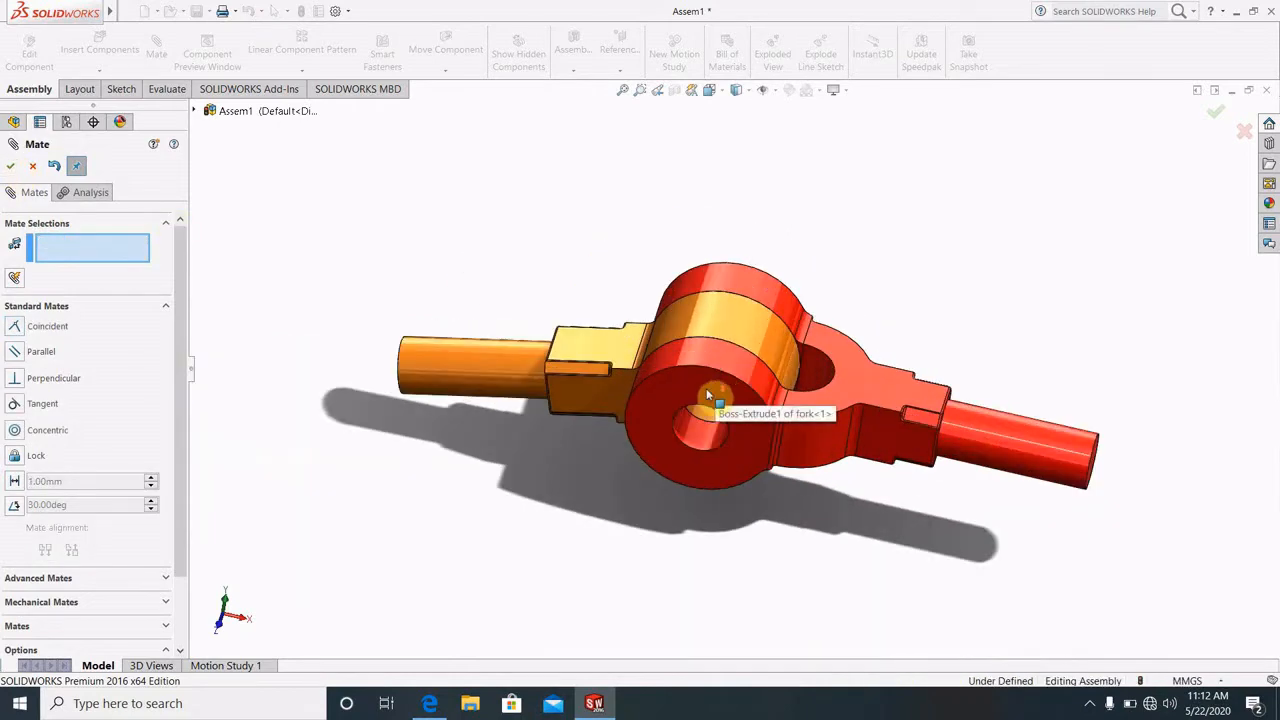
pyautogui.moveTo(487, 383); pyautogui.dragTo(656, 284)
pyautogui.moveTo(508, 460); pyautogui.dragTo(600, 305)
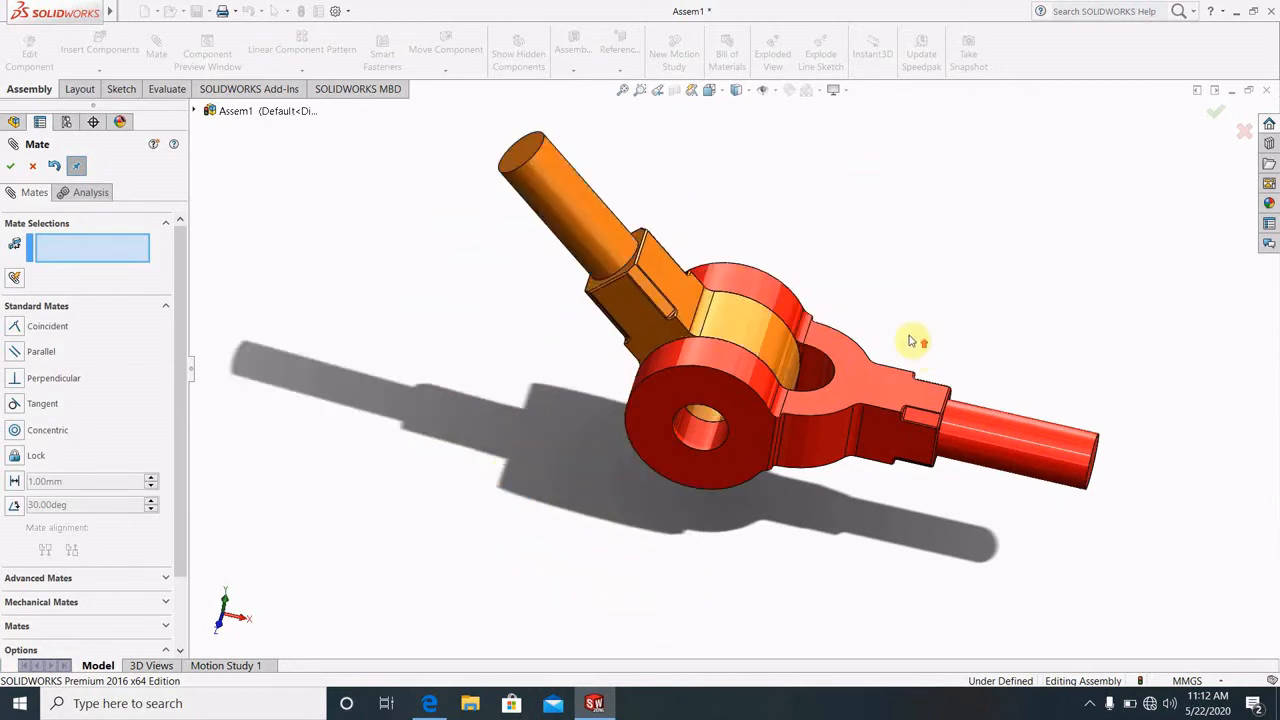
pyautogui.scroll(1, 910, 338)
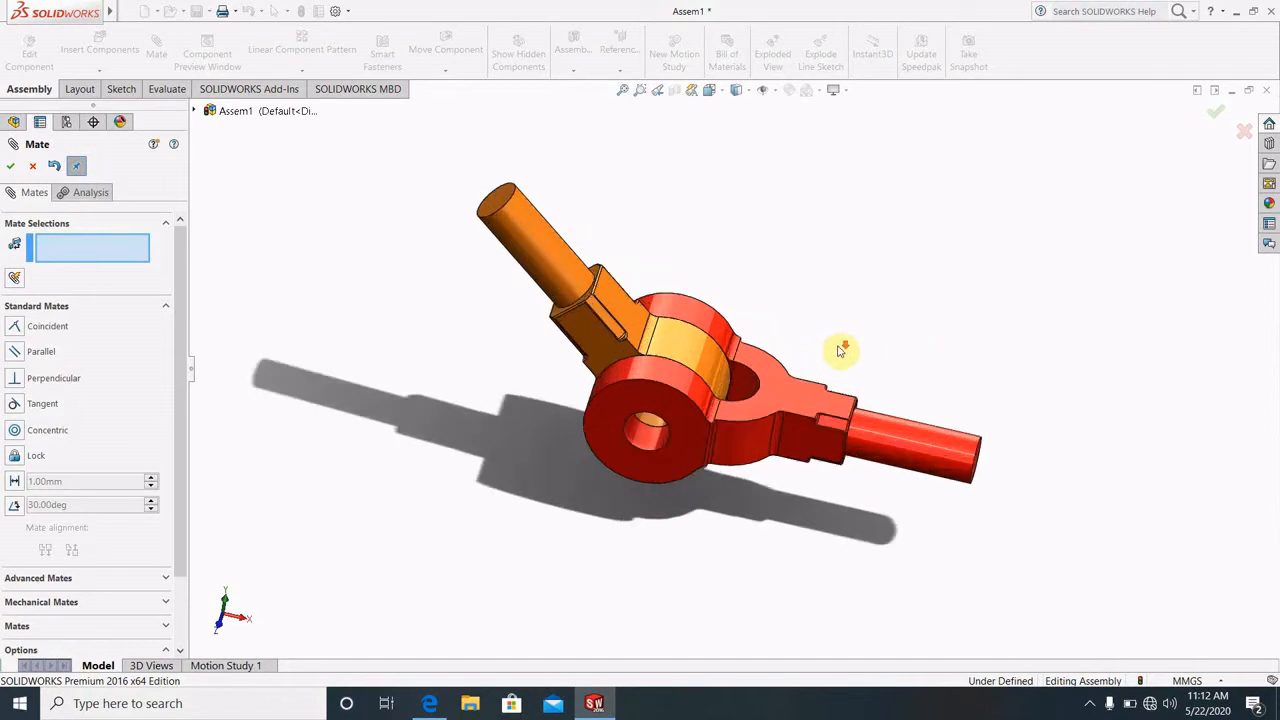
pyautogui.click(35, 168)
# Insert the pin part from the knuckle joint folder and place it beside the fork's near lug
pyautogui.click(101, 52)
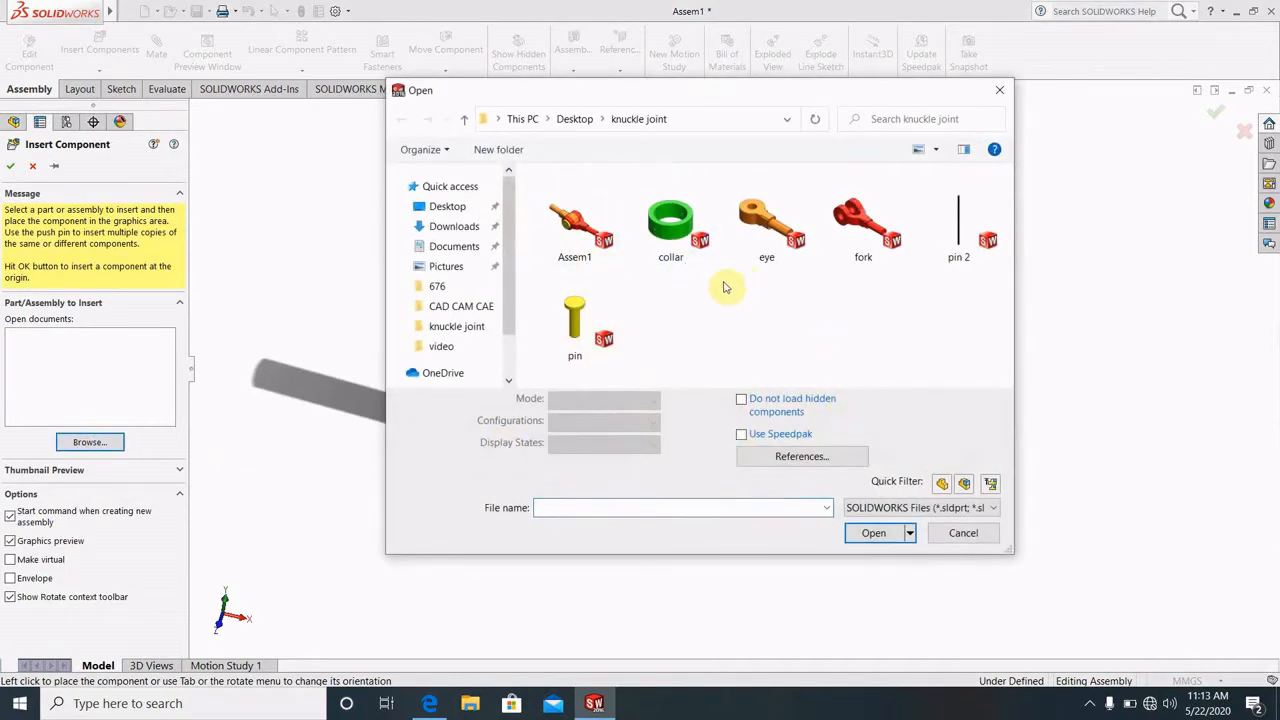
pyautogui.click(675, 253)
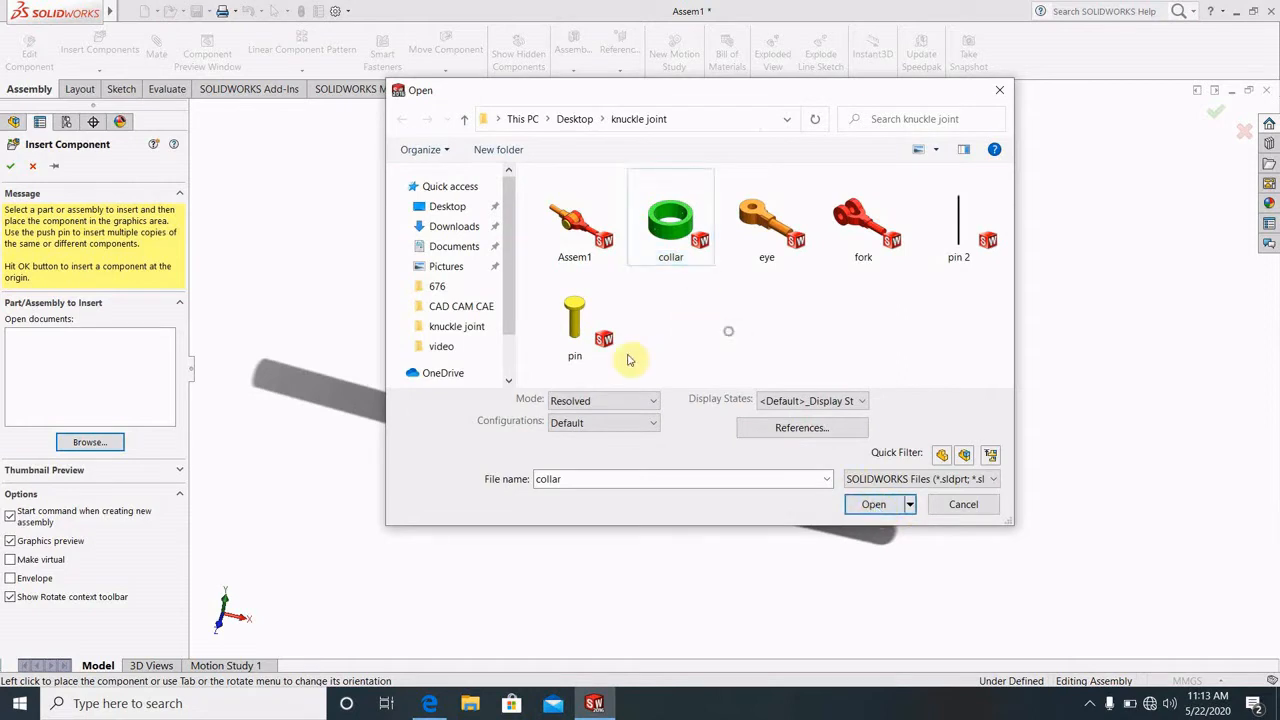
pyautogui.click(573, 334)
pyautogui.click(899, 508)
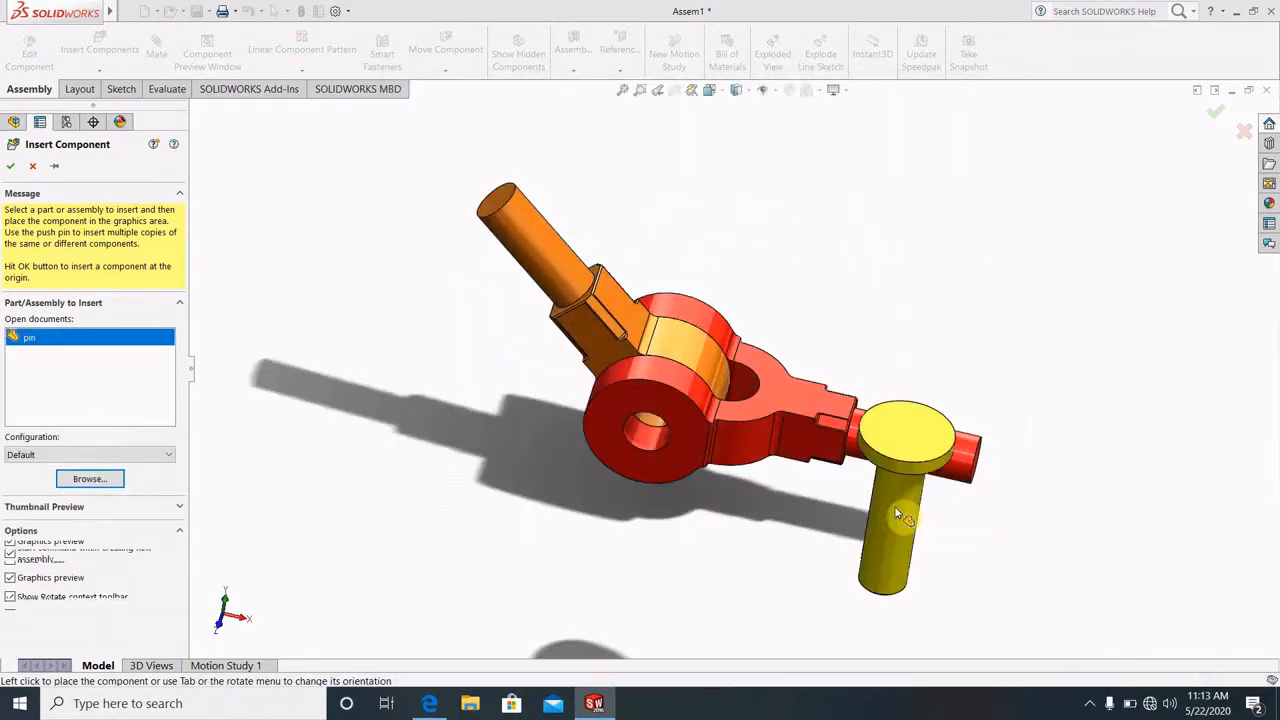
pyautogui.click(621, 460)
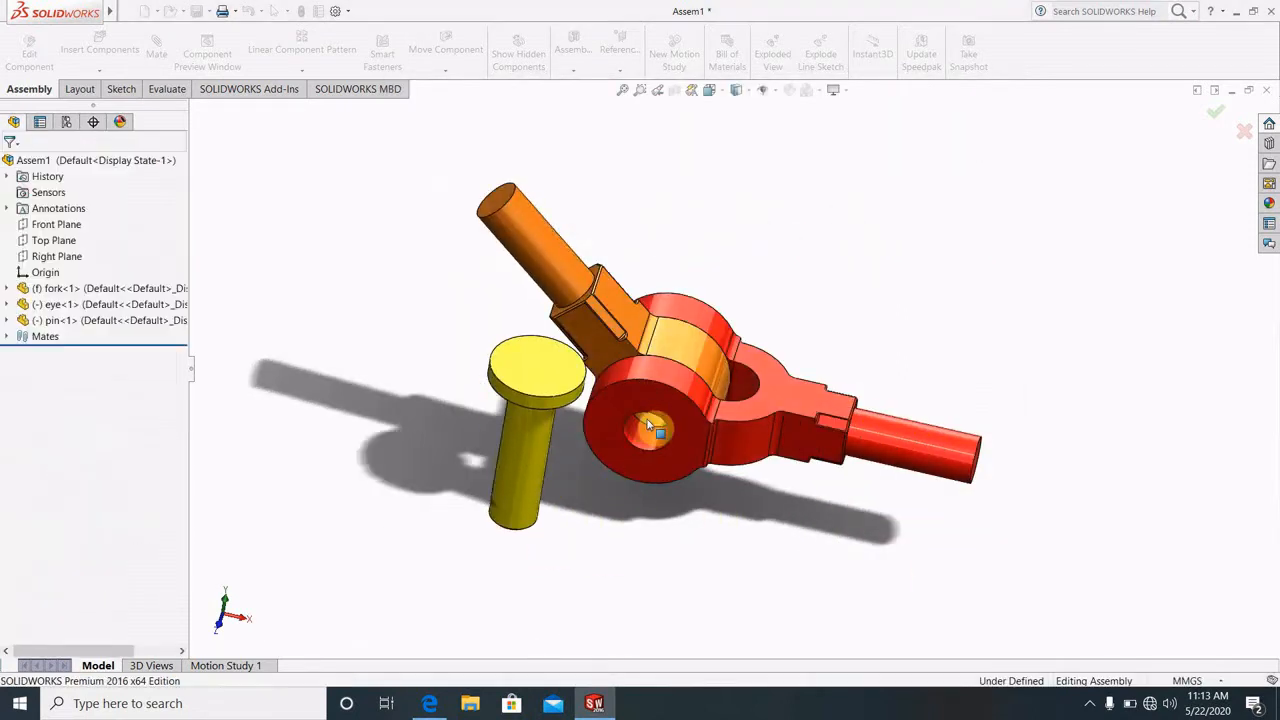
# Add a concentric mate between the fork's near lug hole and the pin's cylindrical shank
pyautogui.scroll(-3, 657, 418)
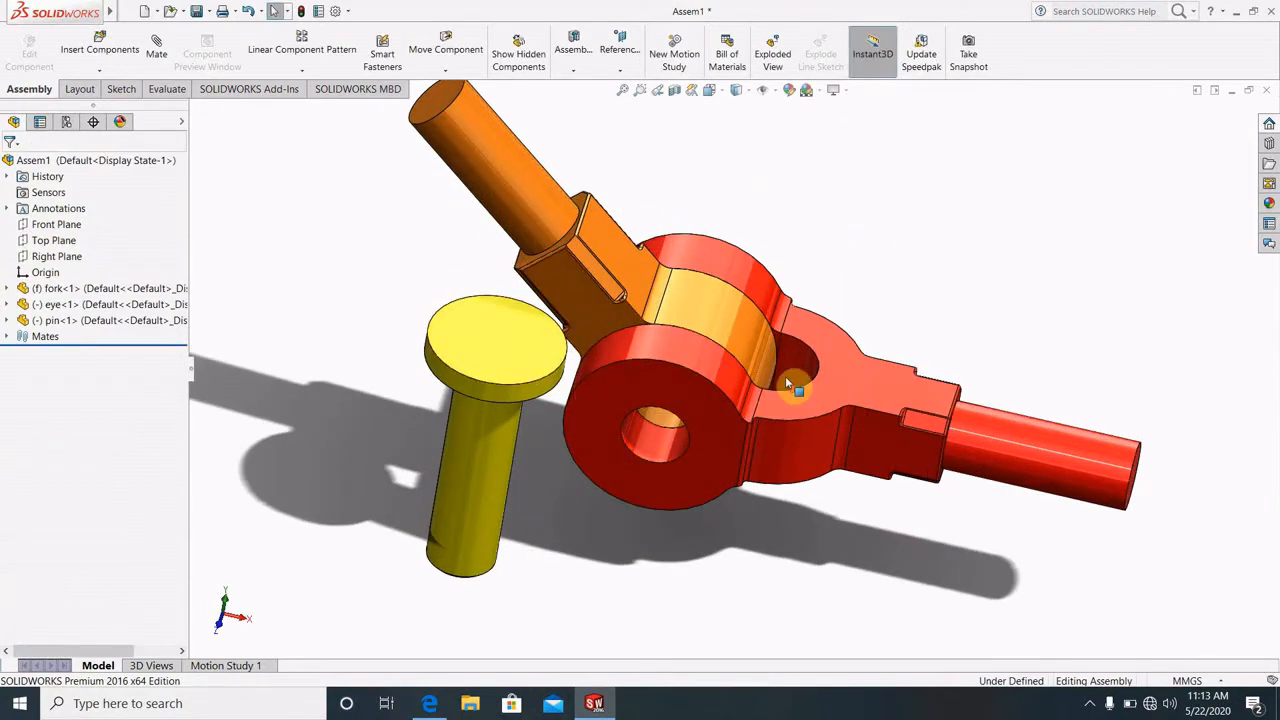
pyautogui.scroll(2, 790, 360)
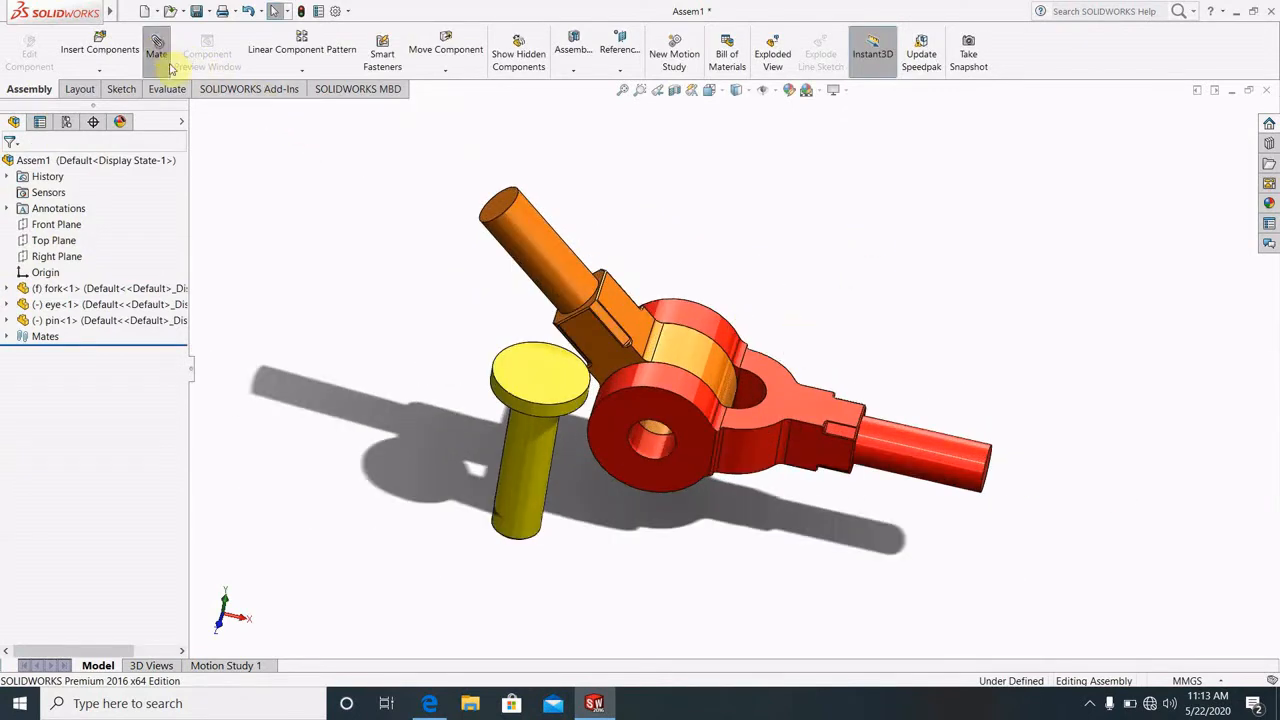
pyautogui.click(643, 446)
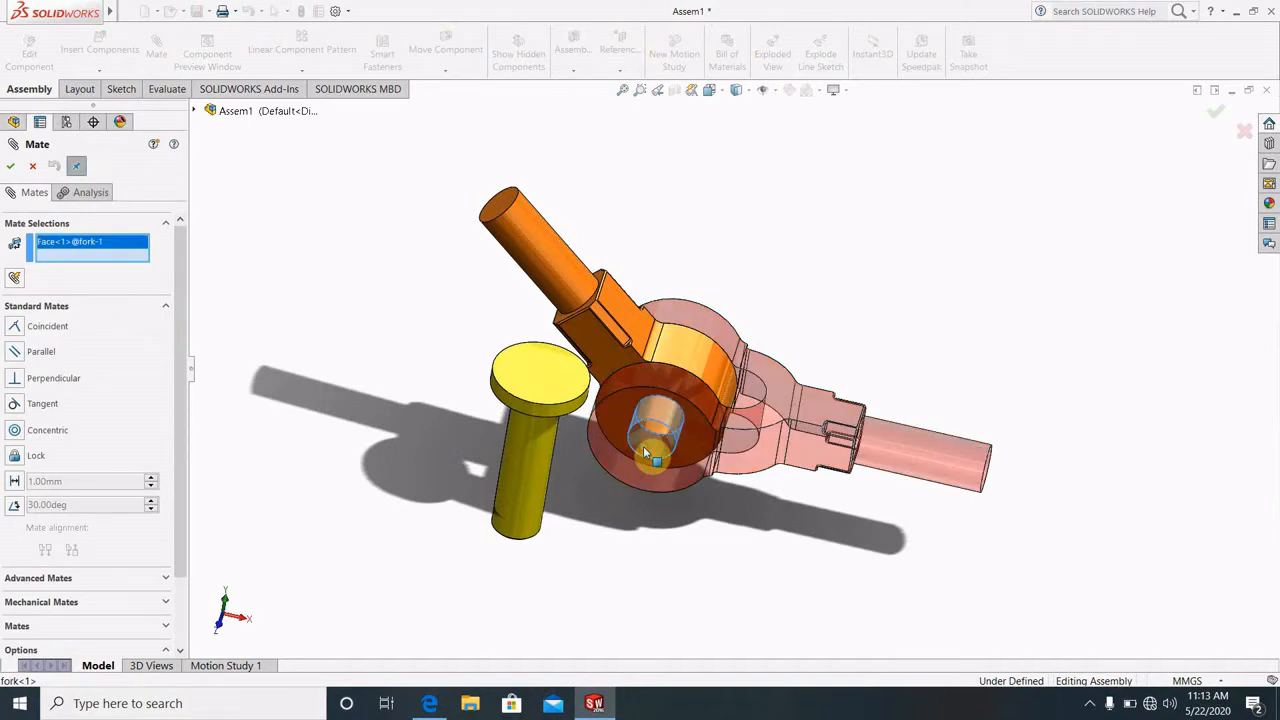
pyautogui.click(522, 502)
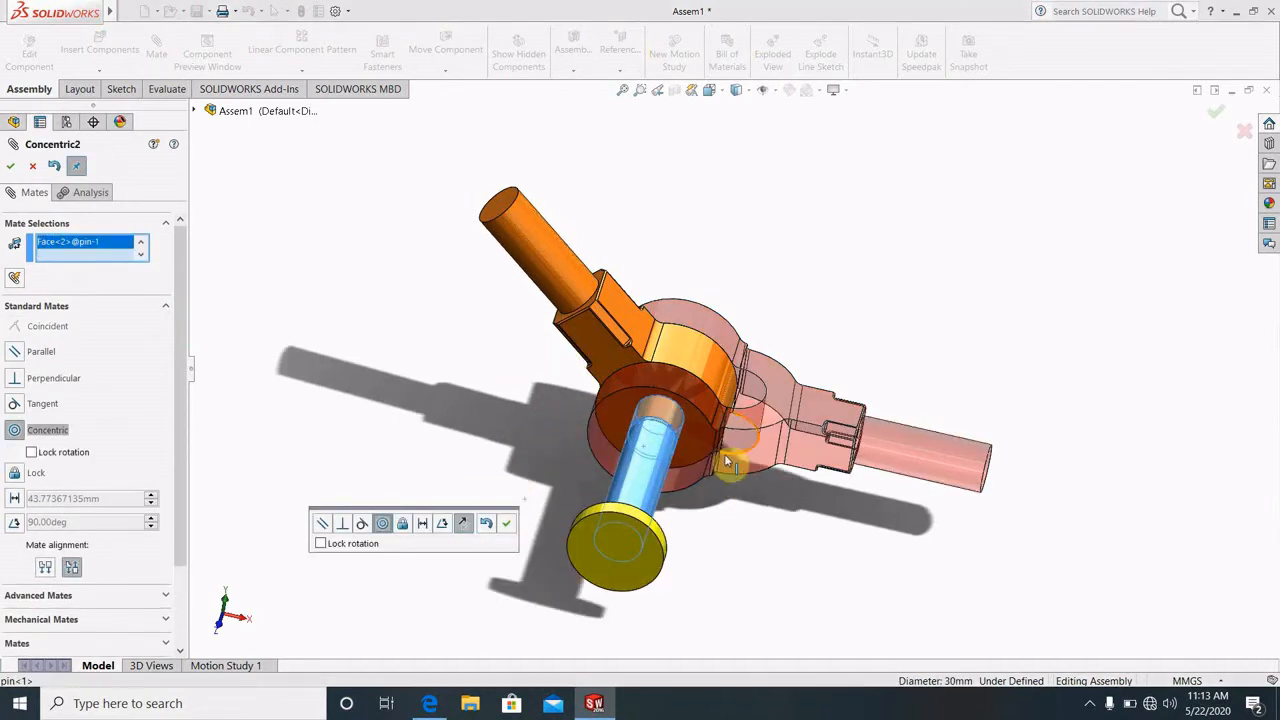
pyautogui.click(10, 166)
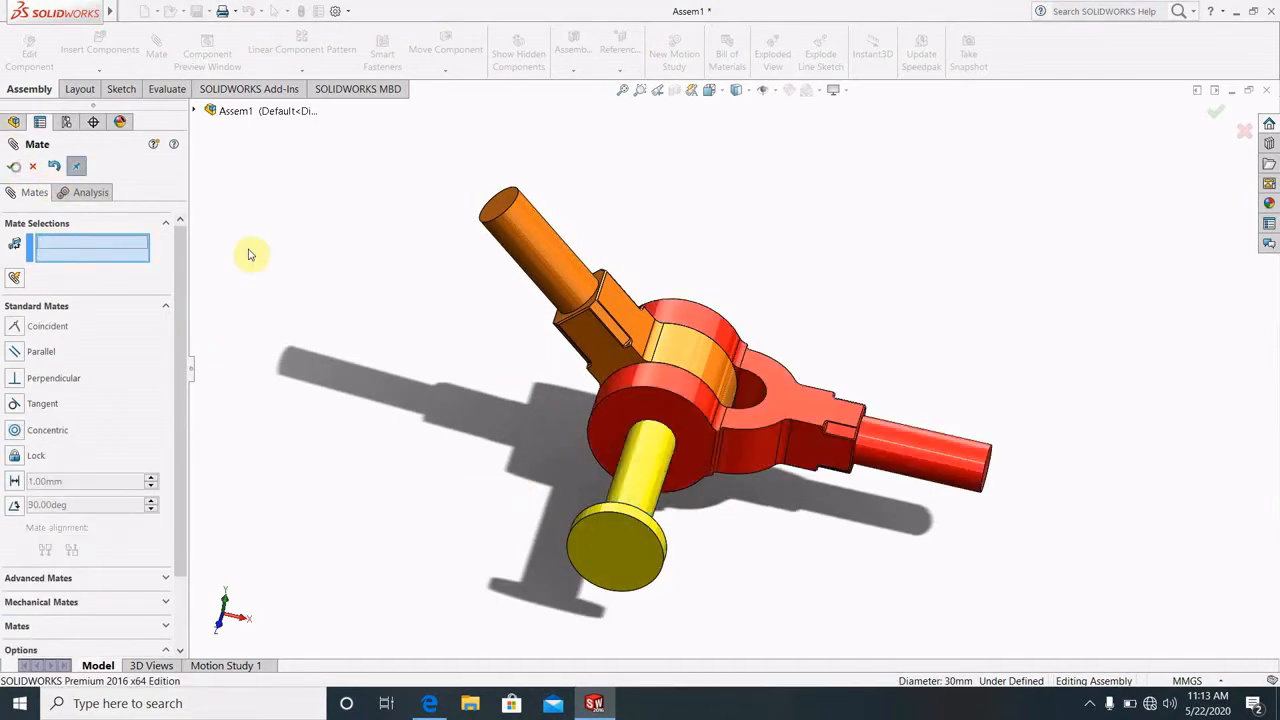
# Add a coincident mate between the outer face of the fork's near lug and the underside of the pin's head
pyautogui.scroll(-5, 707, 507)
pyautogui.moveTo(671, 533)
pyautogui.mouseDown(button='middle')
pyautogui.moveTo(614, 586)
pyautogui.moveTo(660, 553)
pyautogui.mouseUp(button='middle')
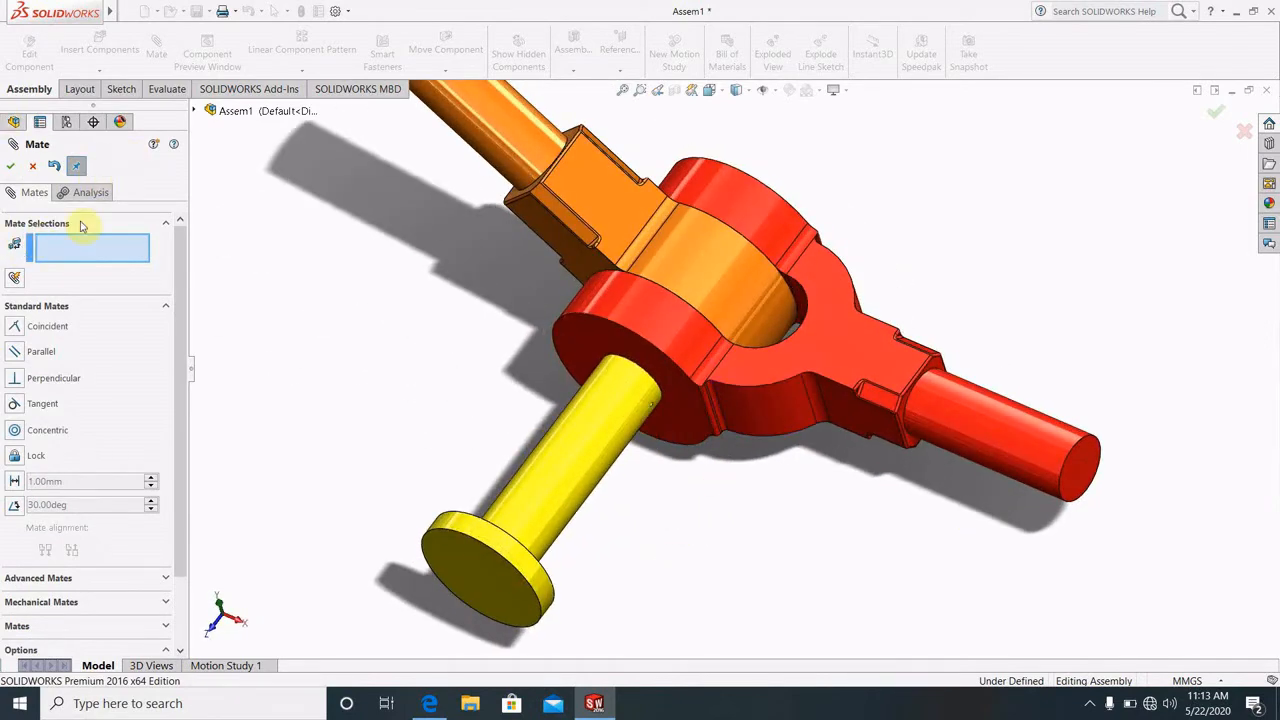
pyautogui.click(674, 450)
pyautogui.moveTo(674, 450); pyautogui.dragTo(620, 622, button='middle')
pyautogui.click(548, 592)
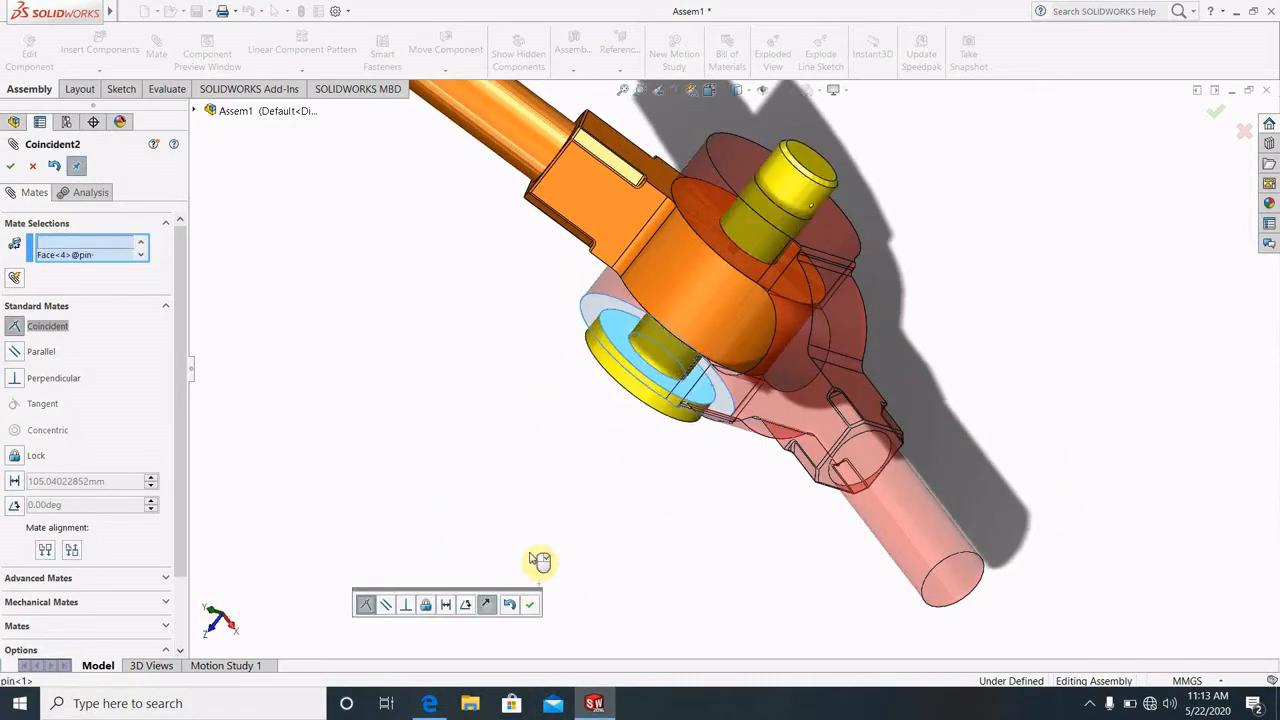
pyautogui.click(10, 167)
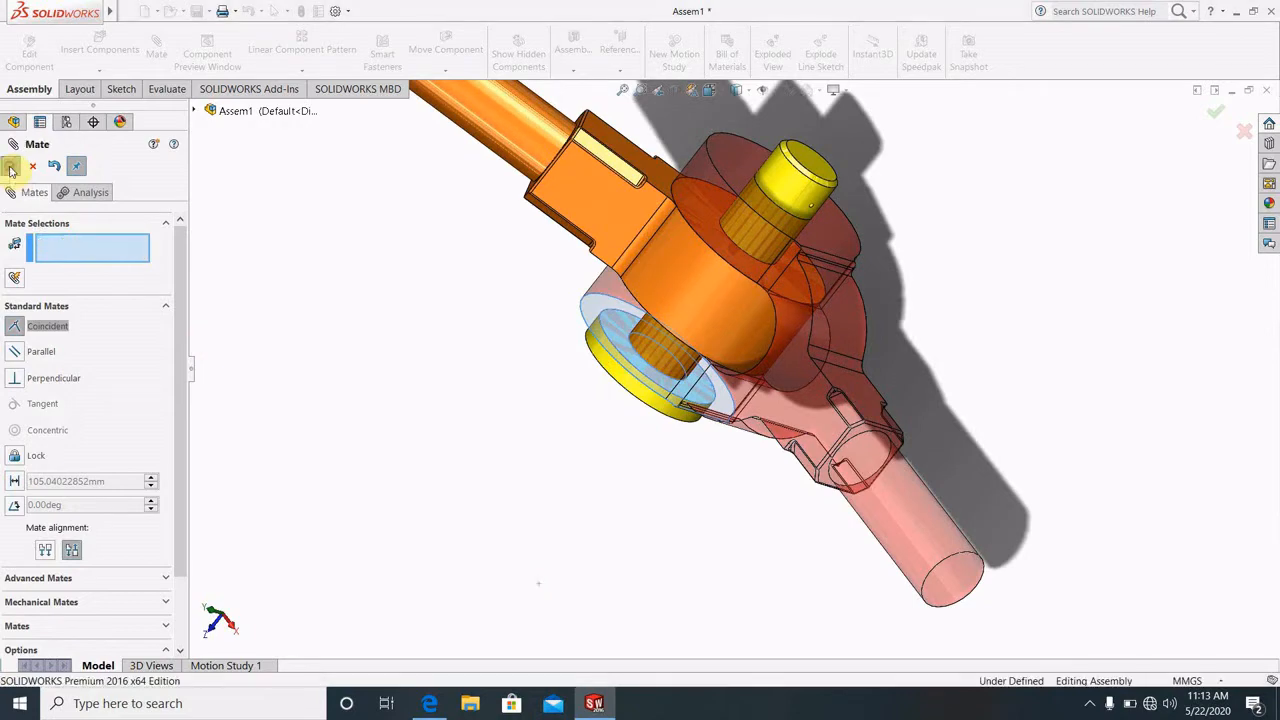
pyautogui.keyDown('ctrl'); pyautogui.moveTo(882, 230); pyautogui.dragTo(794, 251, button='middle'); pyautogui.keyUp('ctrl')
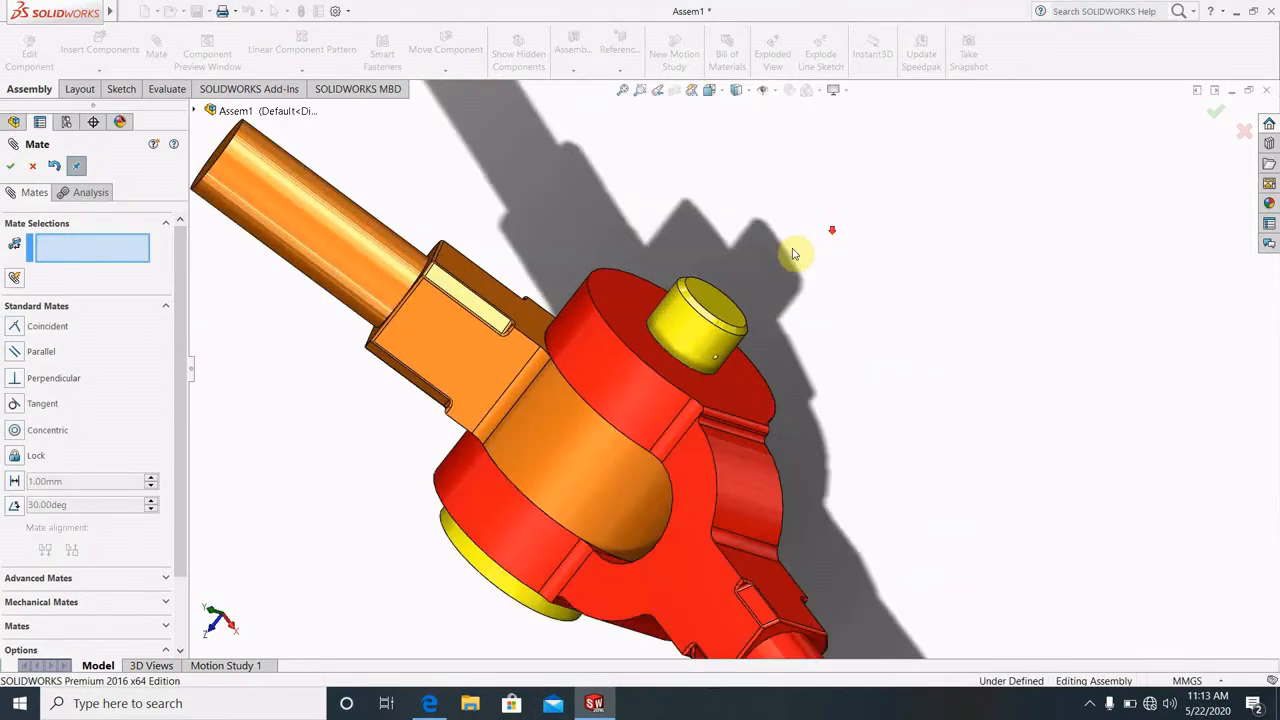
# Insert the collar and pin 2 parts together from the knuckle joint folder and place both beside the protruding pin end
pyautogui.moveTo(749, 417); pyautogui.dragTo(1040, 458, button='middle')
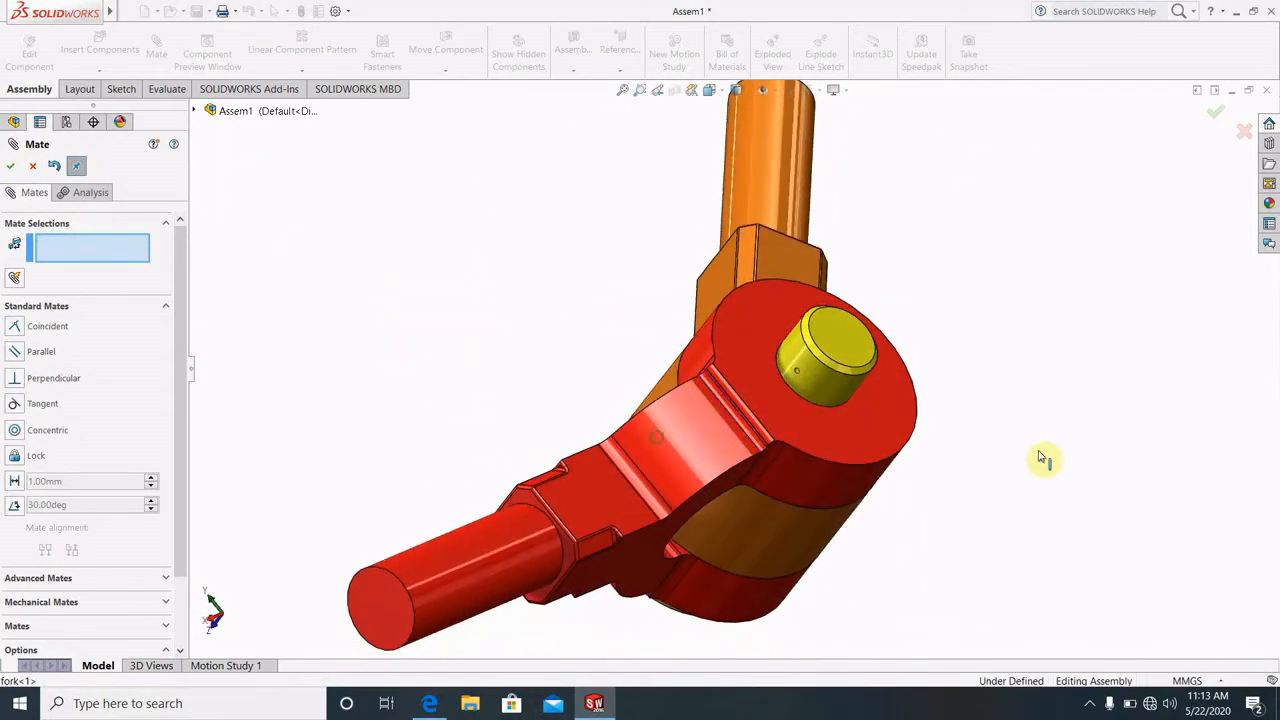
pyautogui.click(33, 170)
pyautogui.click(101, 48)
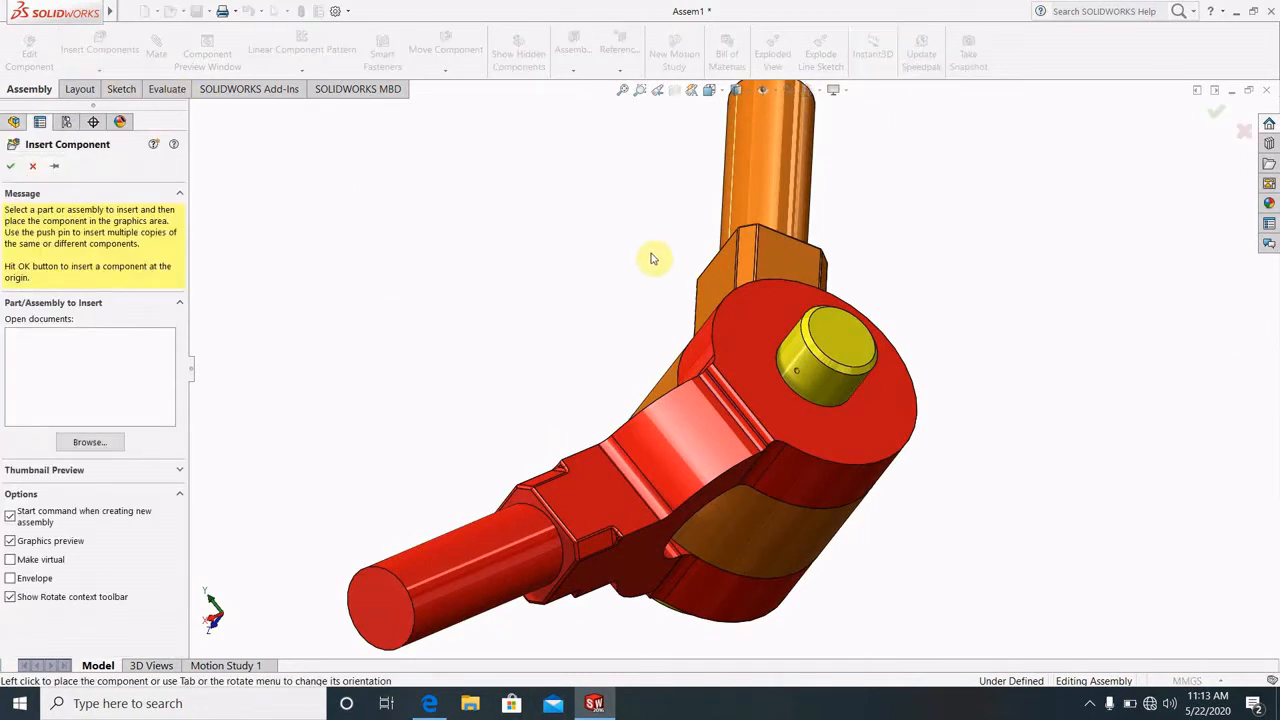
pyautogui.click(89, 442)
pyautogui.doubleClick(672, 230)
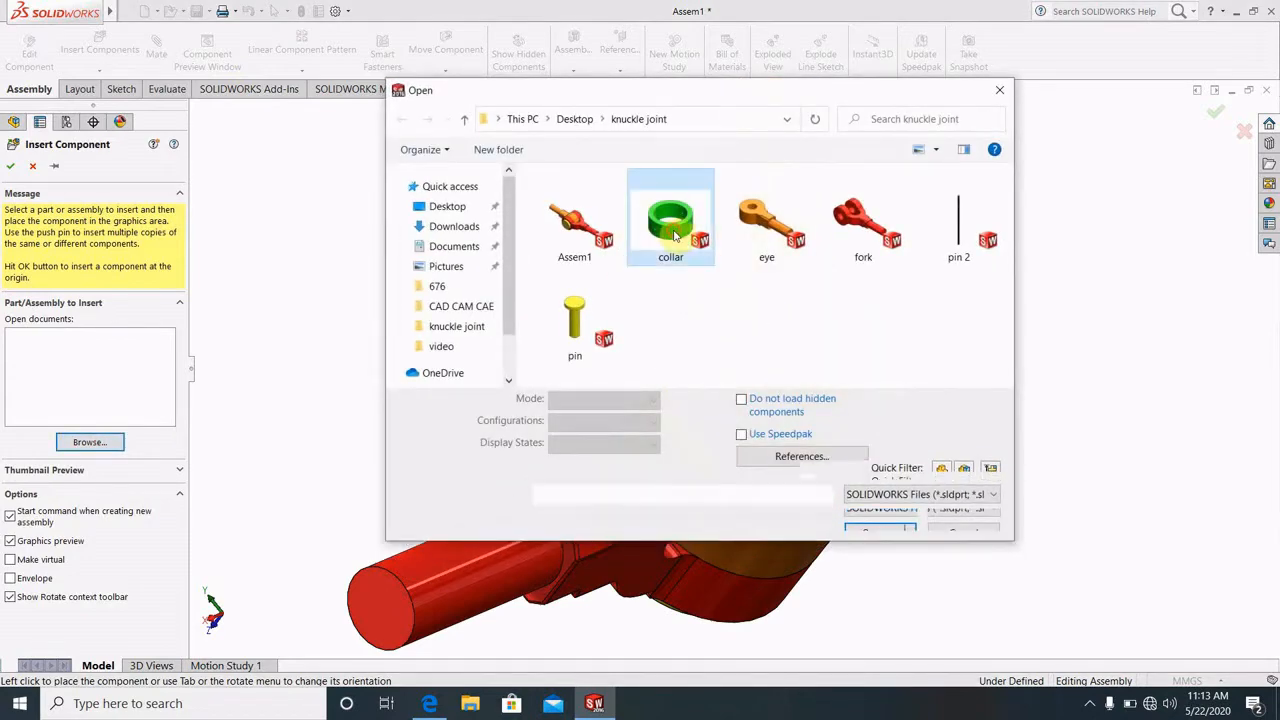
pyautogui.keyDown('ctrl'); pyautogui.click(952, 250); pyautogui.keyUp('ctrl')
pyautogui.click(876, 533)
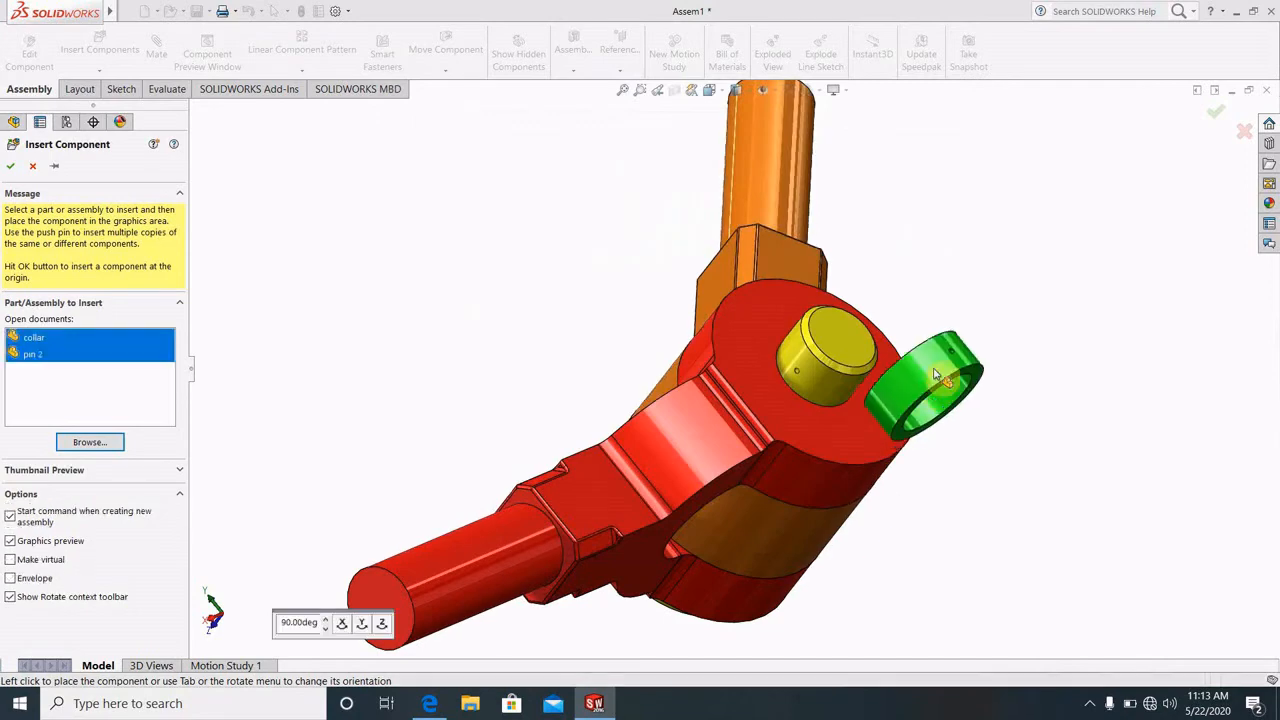
pyautogui.click(995, 330)
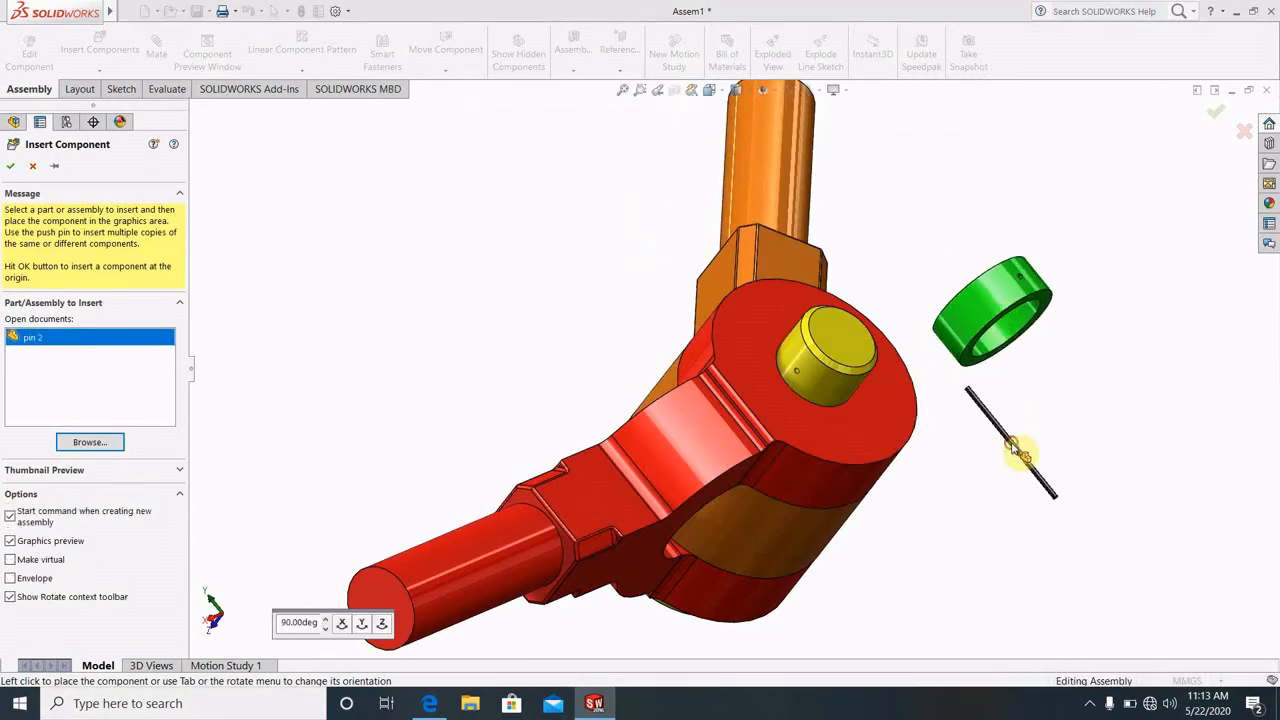
pyautogui.click(1020, 449)
# Add a concentric mate between the pin's cylindrical shank and the collar's inner bore
pyautogui.scroll(-3, 1027, 338)
pyautogui.scroll(3, 1018, 349)
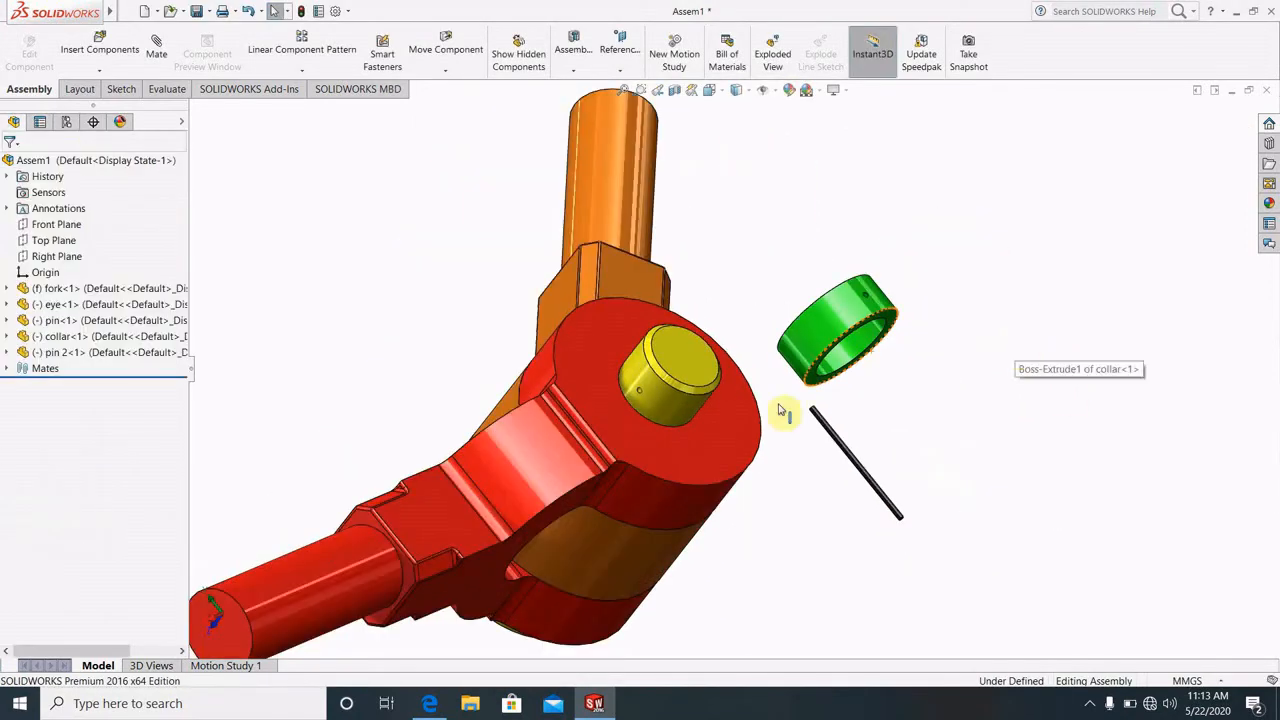
pyautogui.click(157, 54)
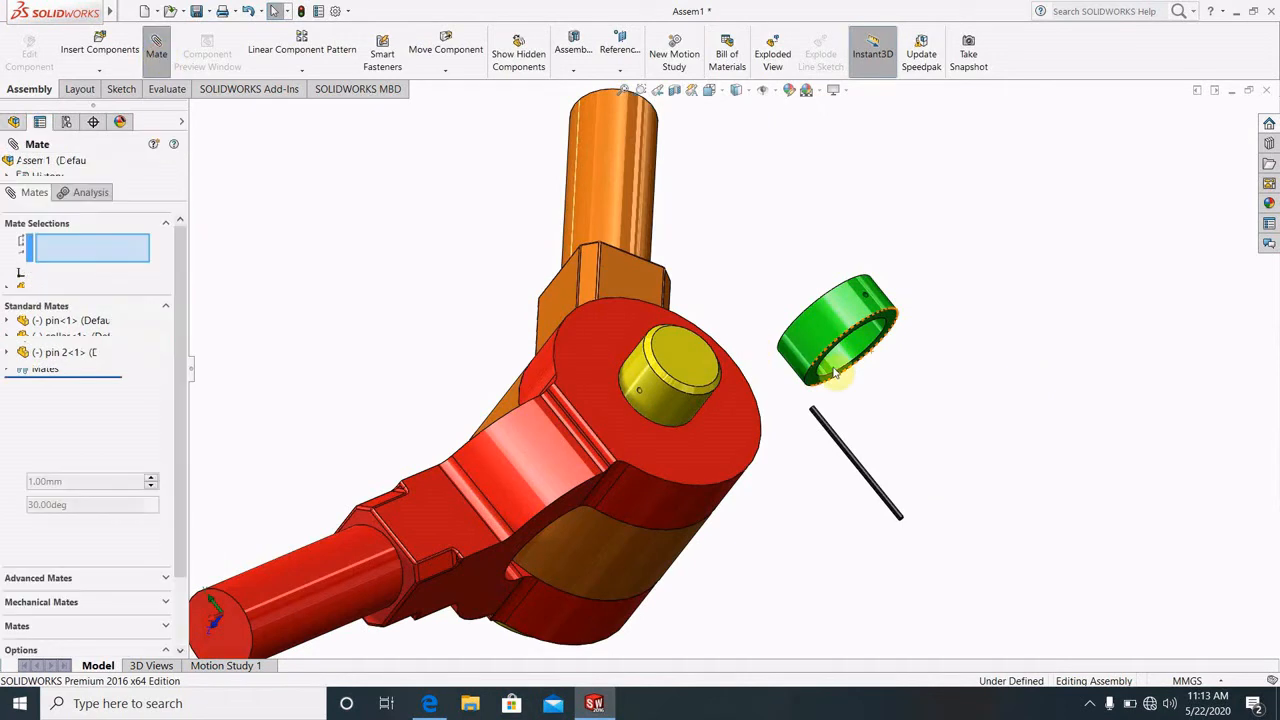
pyautogui.click(688, 412)
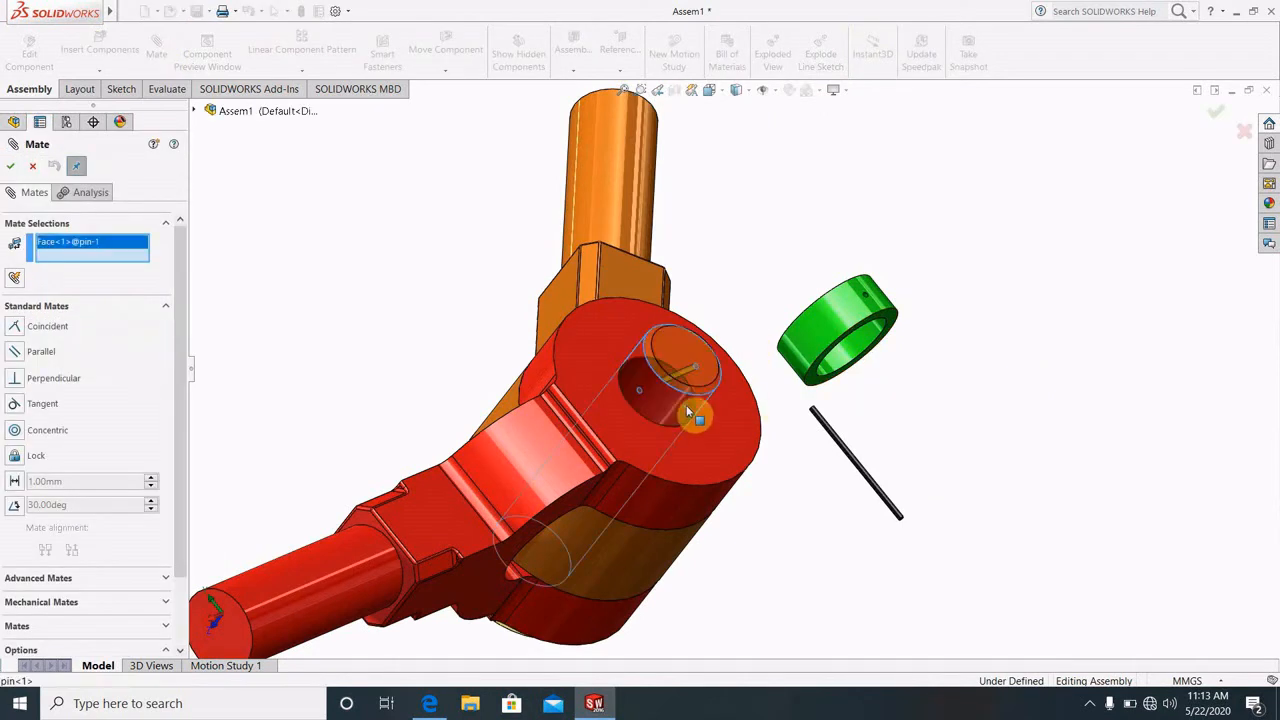
pyautogui.click(856, 358)
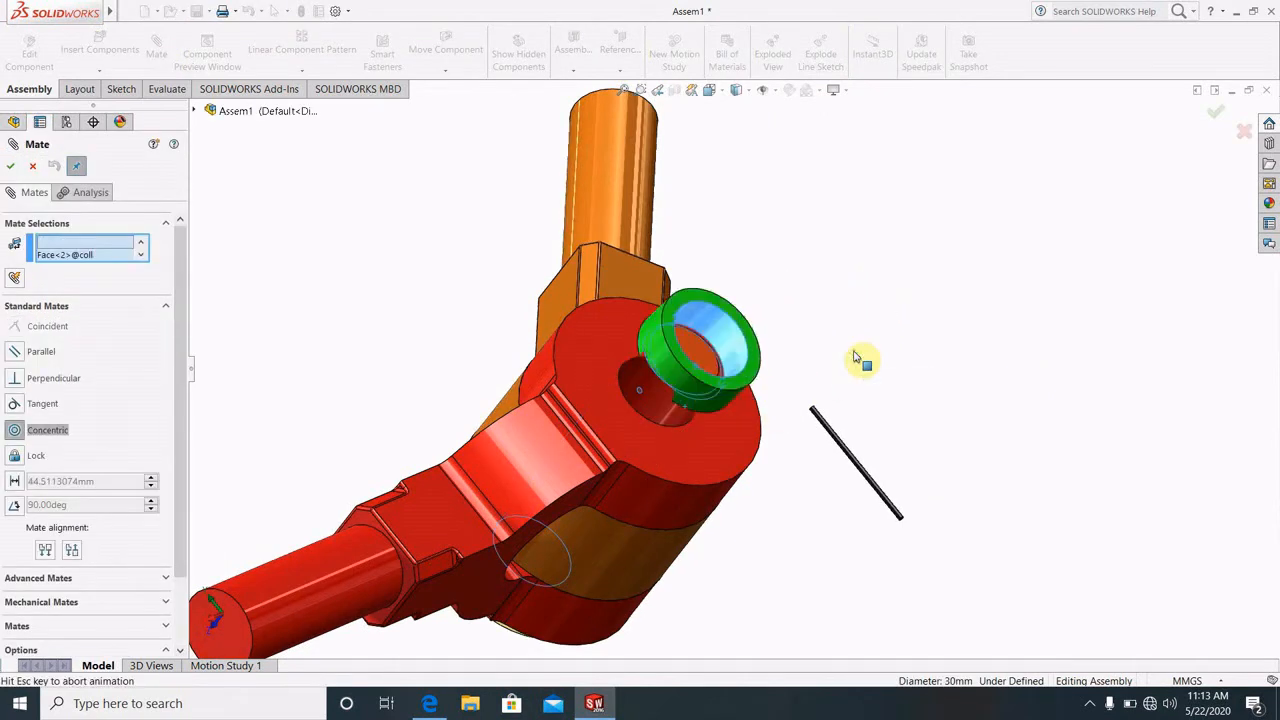
pyautogui.click(11, 168)
# Add a coincident mate between the collar's underside and the fork lug face where the pin protrudes
pyautogui.scroll(-2, 727, 400)
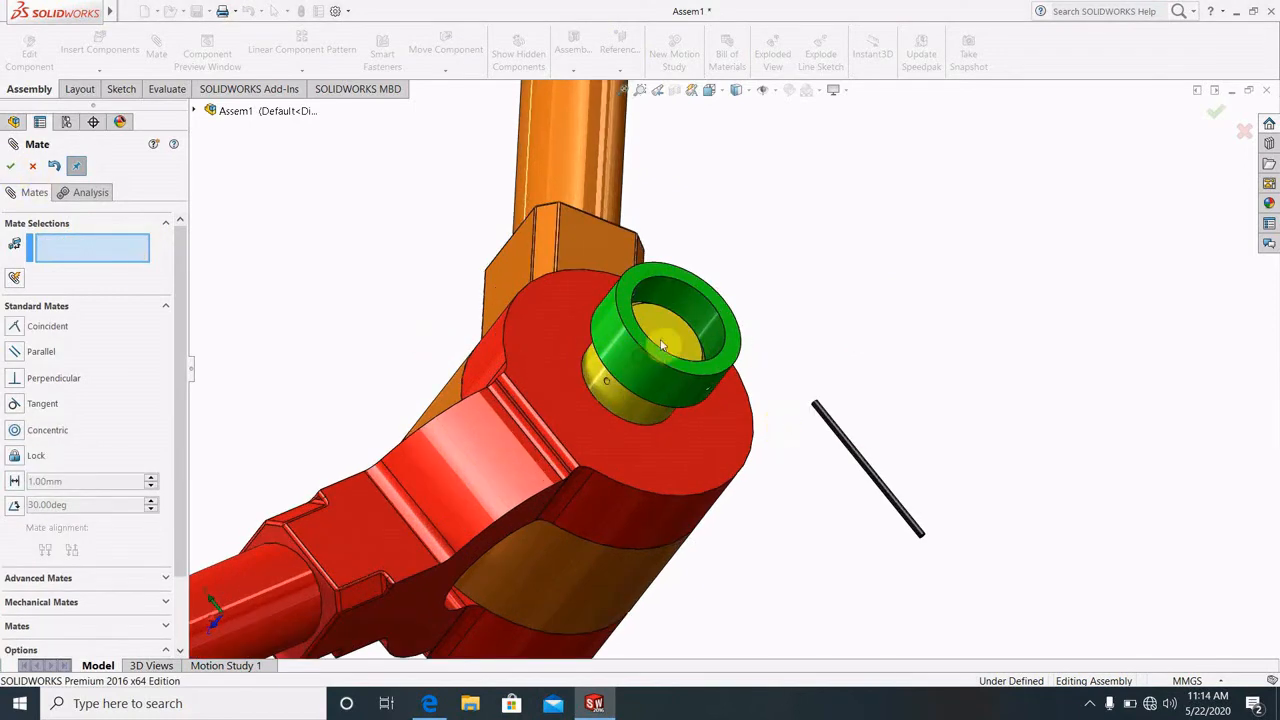
pyautogui.moveTo(661, 346); pyautogui.dragTo(740, 331, button='middle')
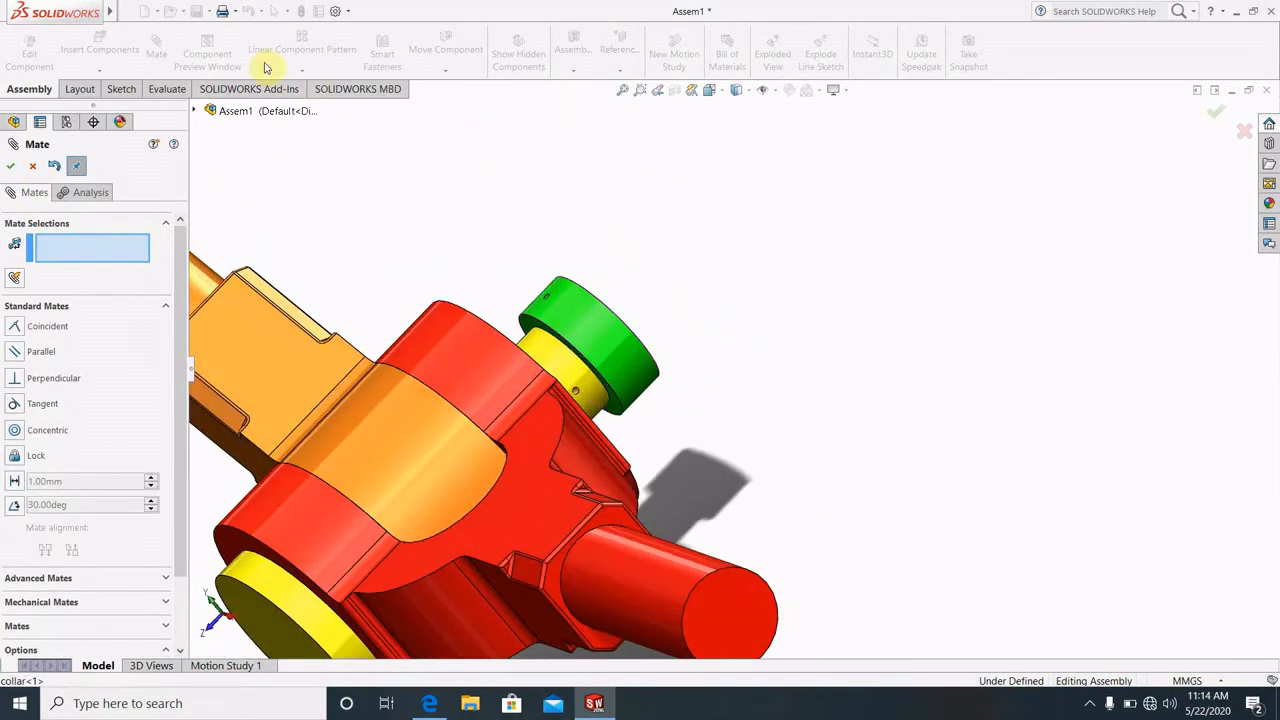
pyautogui.click(614, 413)
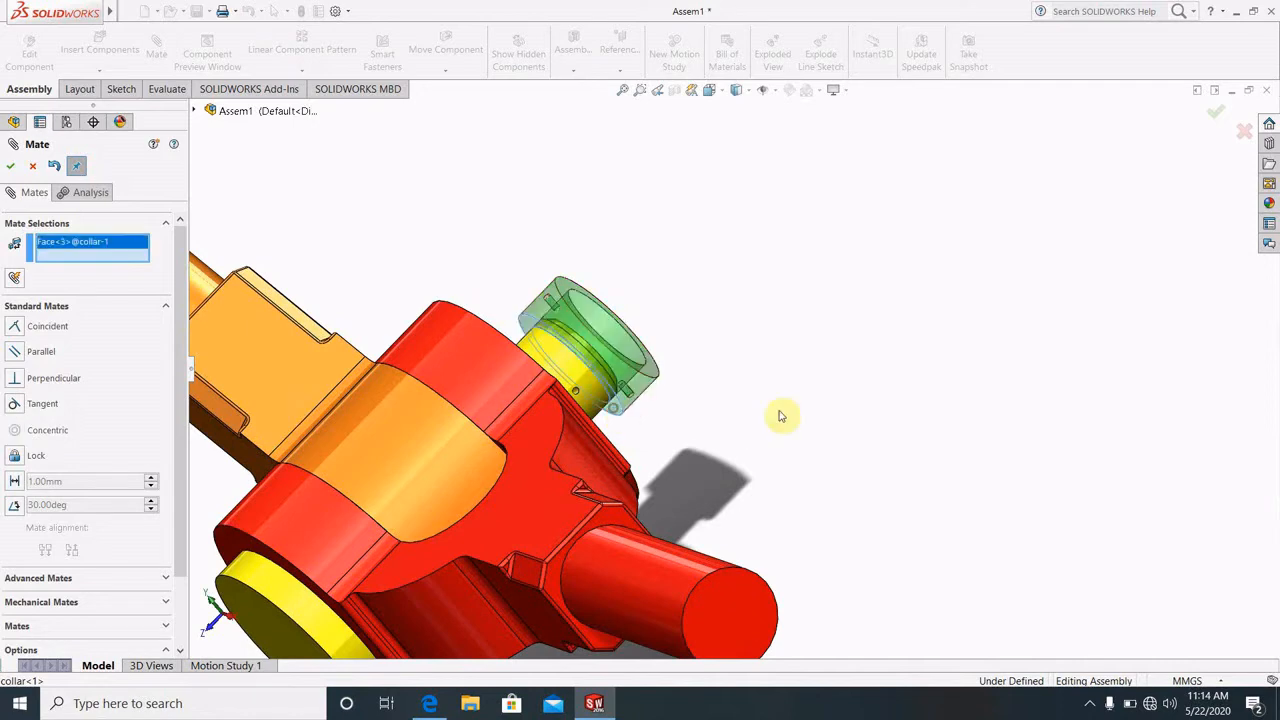
pyautogui.moveTo(780, 414); pyautogui.dragTo(709, 450, button='middle')
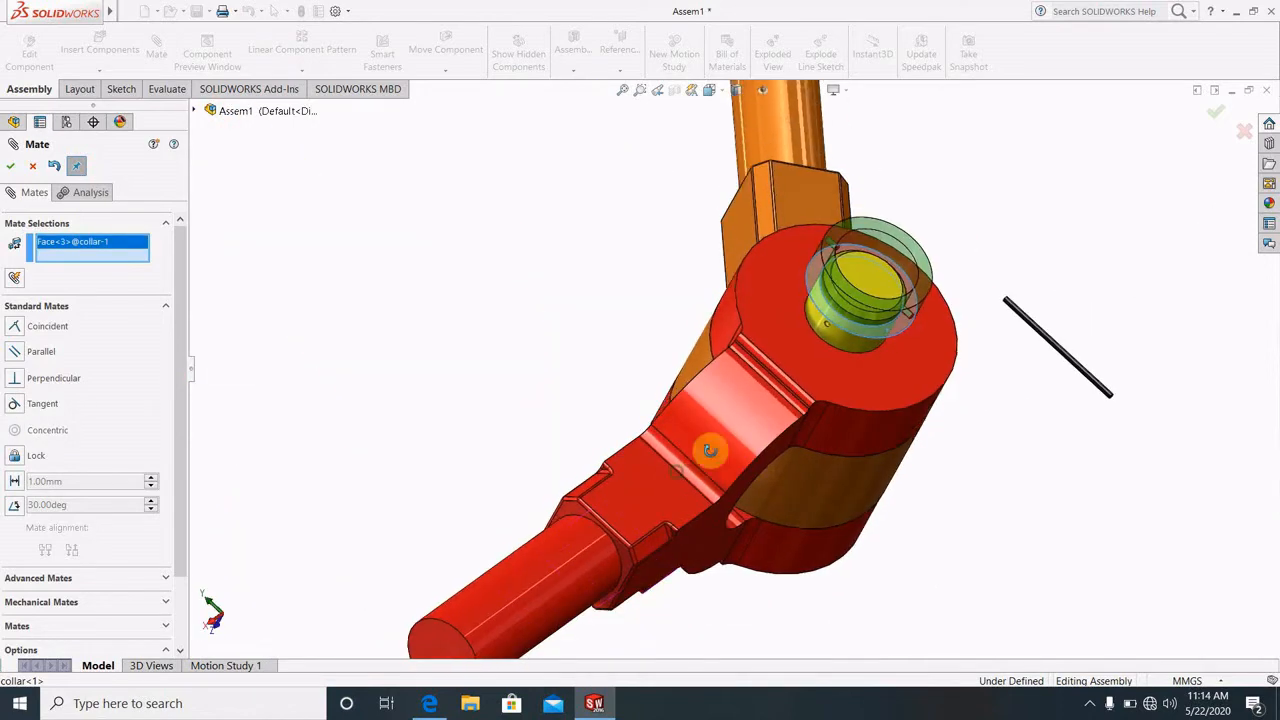
pyautogui.click(890, 376)
pyautogui.click(846, 365)
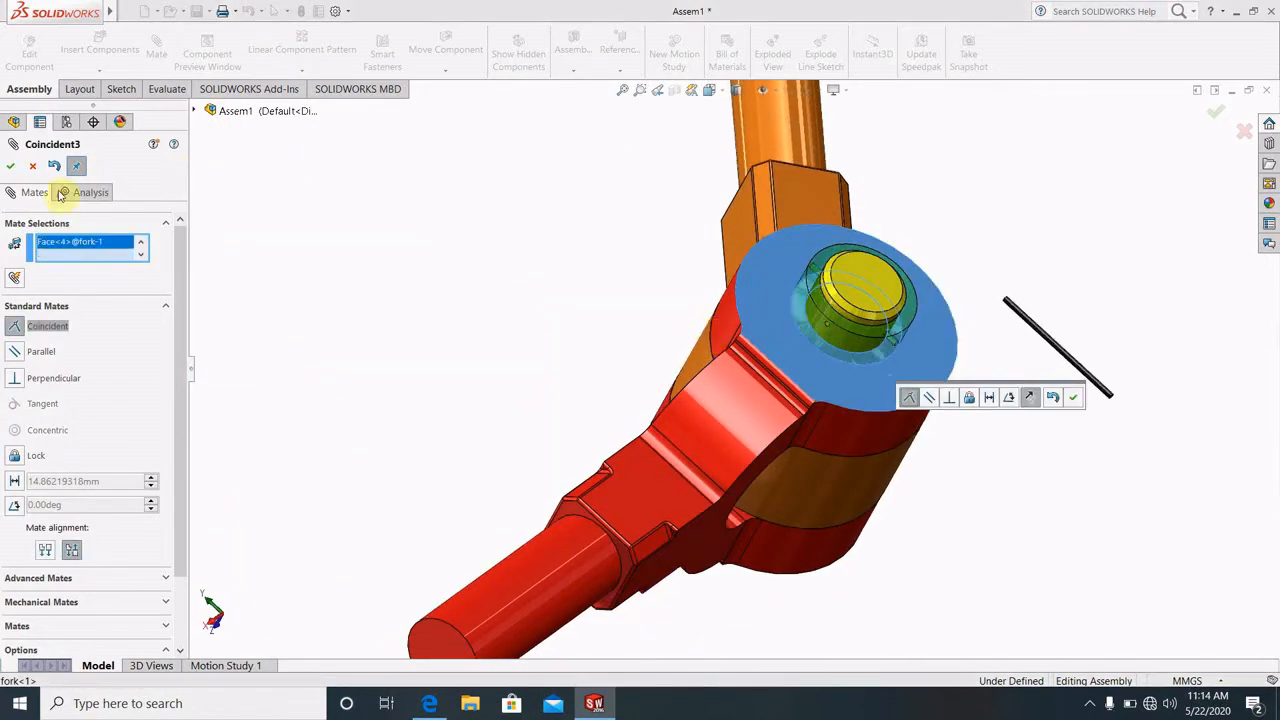
pyautogui.click(14, 168)
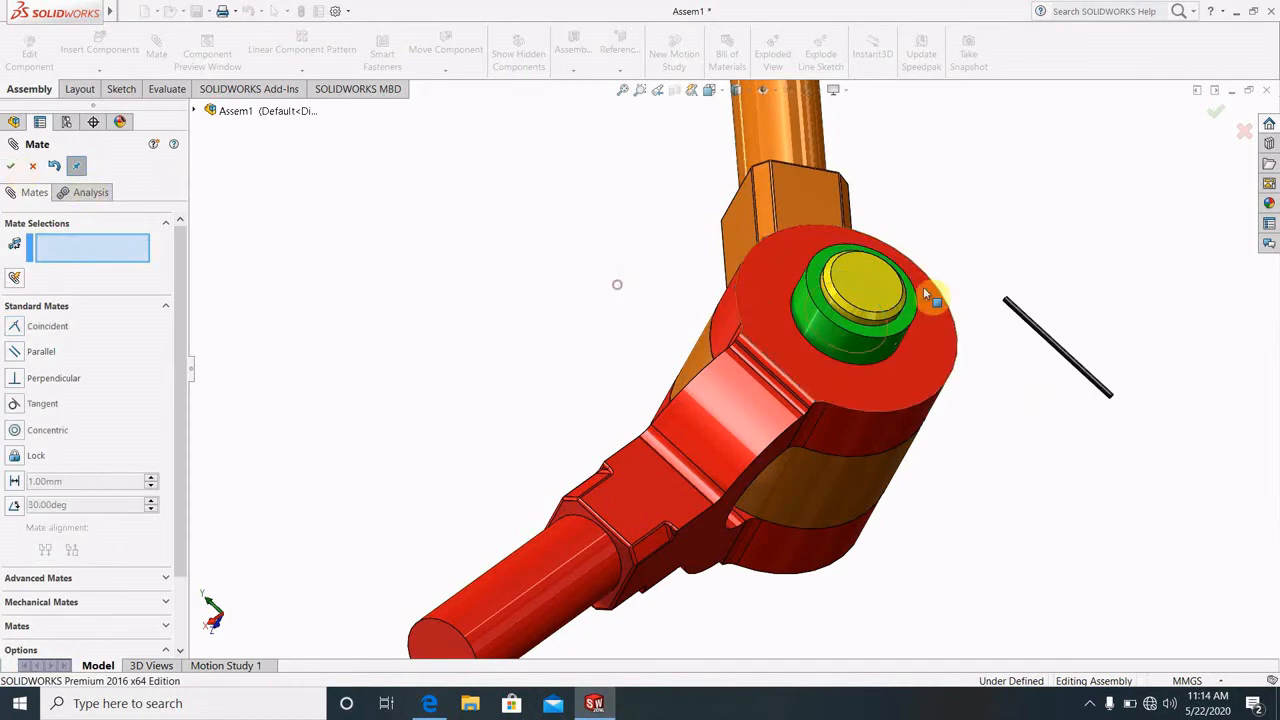
# Examine the collar and the pin end from several angles to check the position of their small cross holes
pyautogui.scroll(-5, 746, 344)
pyautogui.keyDown('ctrl'); pyautogui.moveTo(876, 284); pyautogui.dragTo(798, 332, button='middle'); pyautogui.keyUp('ctrl')
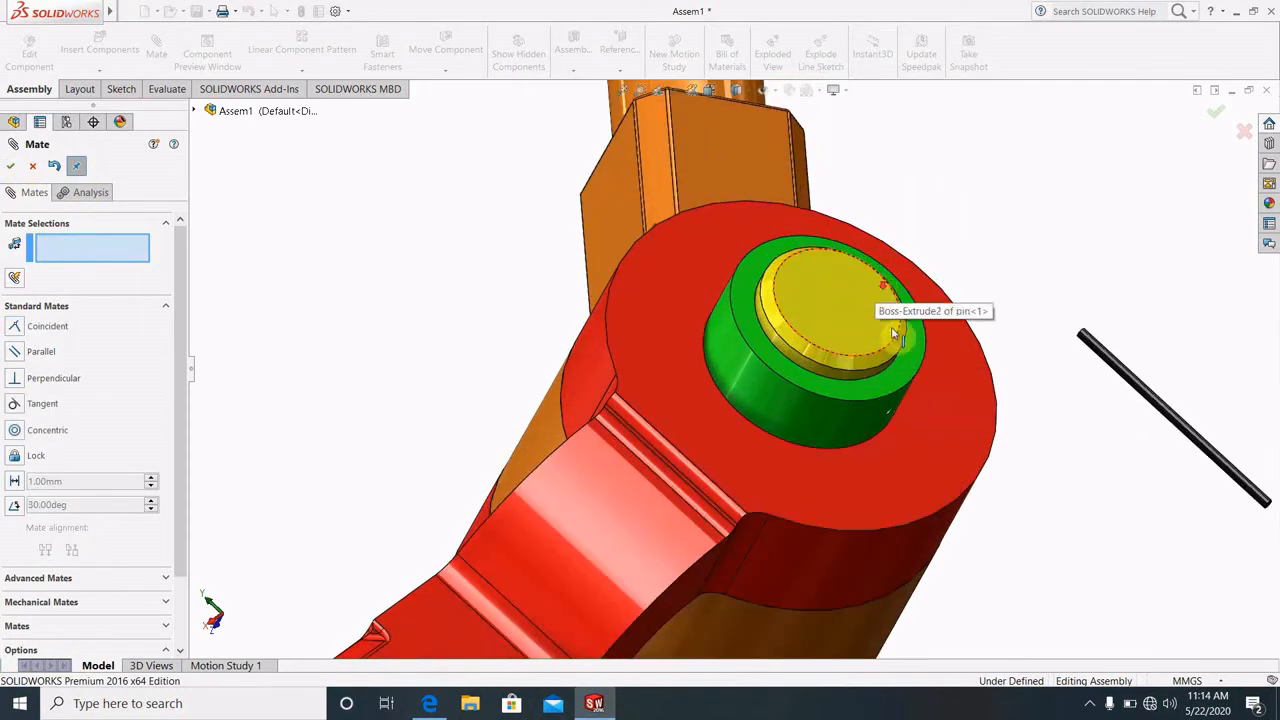
pyautogui.scroll(-1, 871, 416)
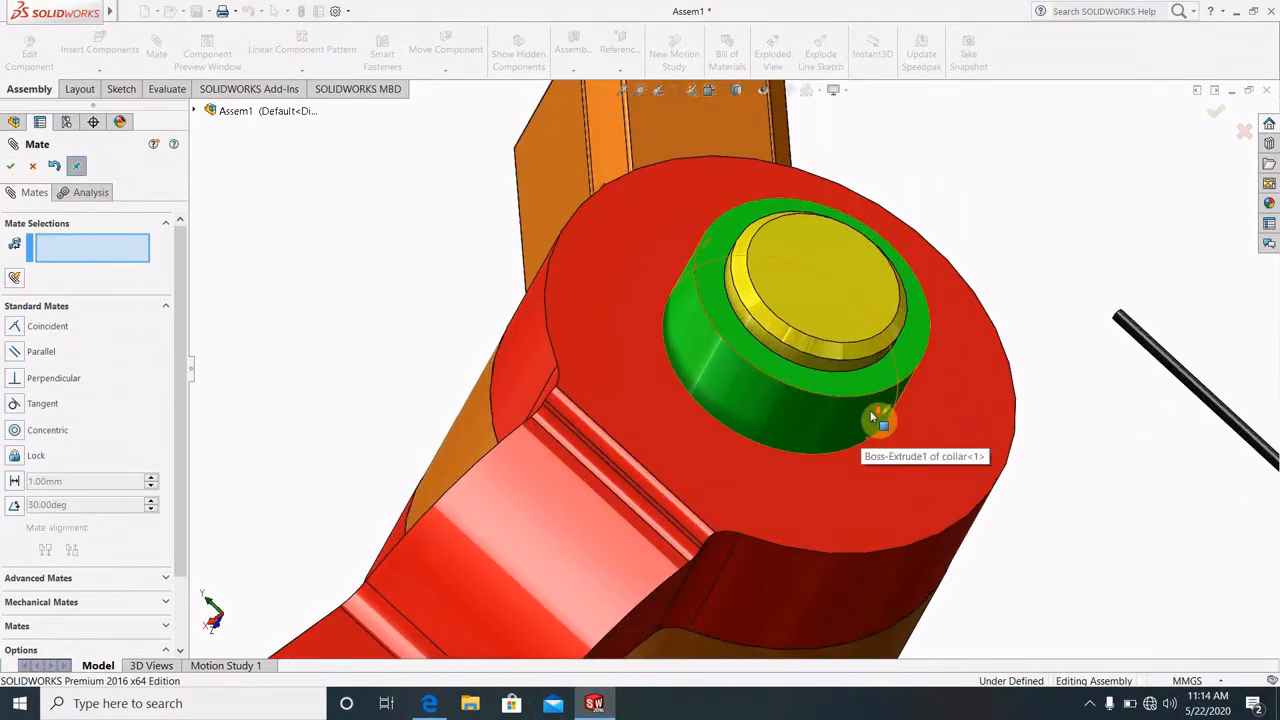
pyautogui.moveTo(863, 406)
pyautogui.mouseDown(button='middle')
pyautogui.moveTo(823, 314)
pyautogui.moveTo(874, 406)
pyautogui.mouseUp(button='middle')
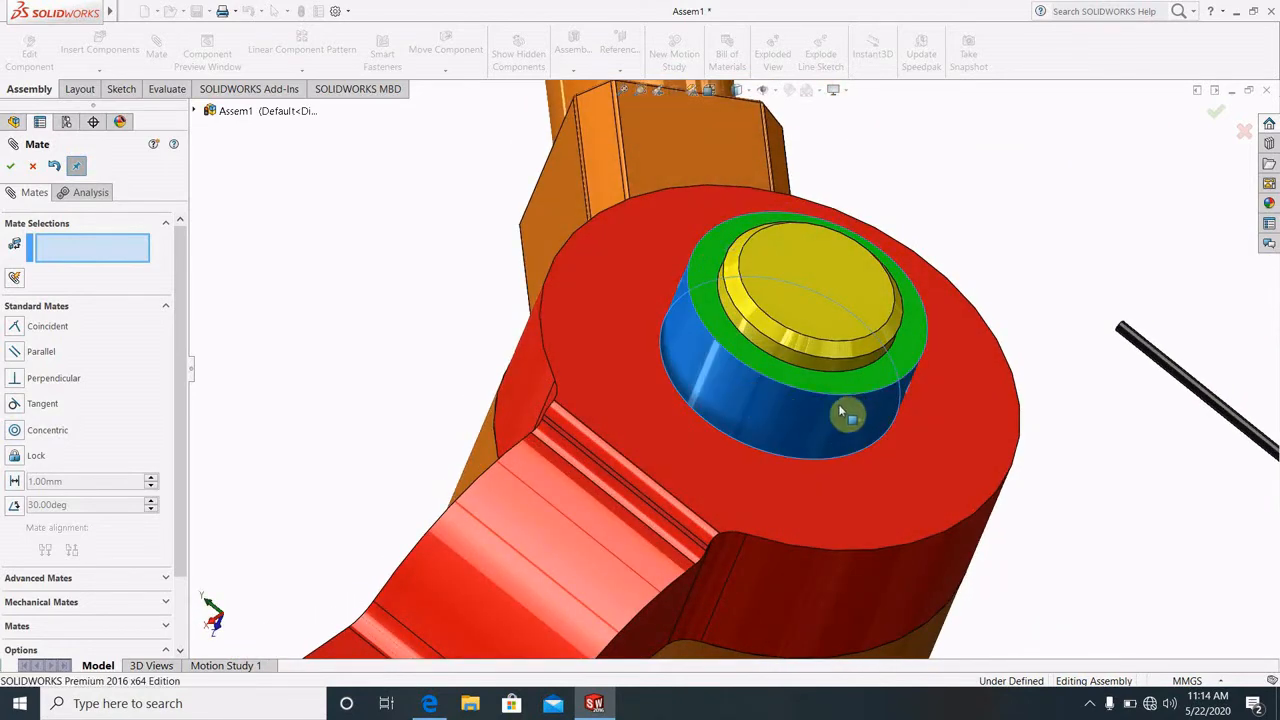
pyautogui.scroll(2, 838, 404)
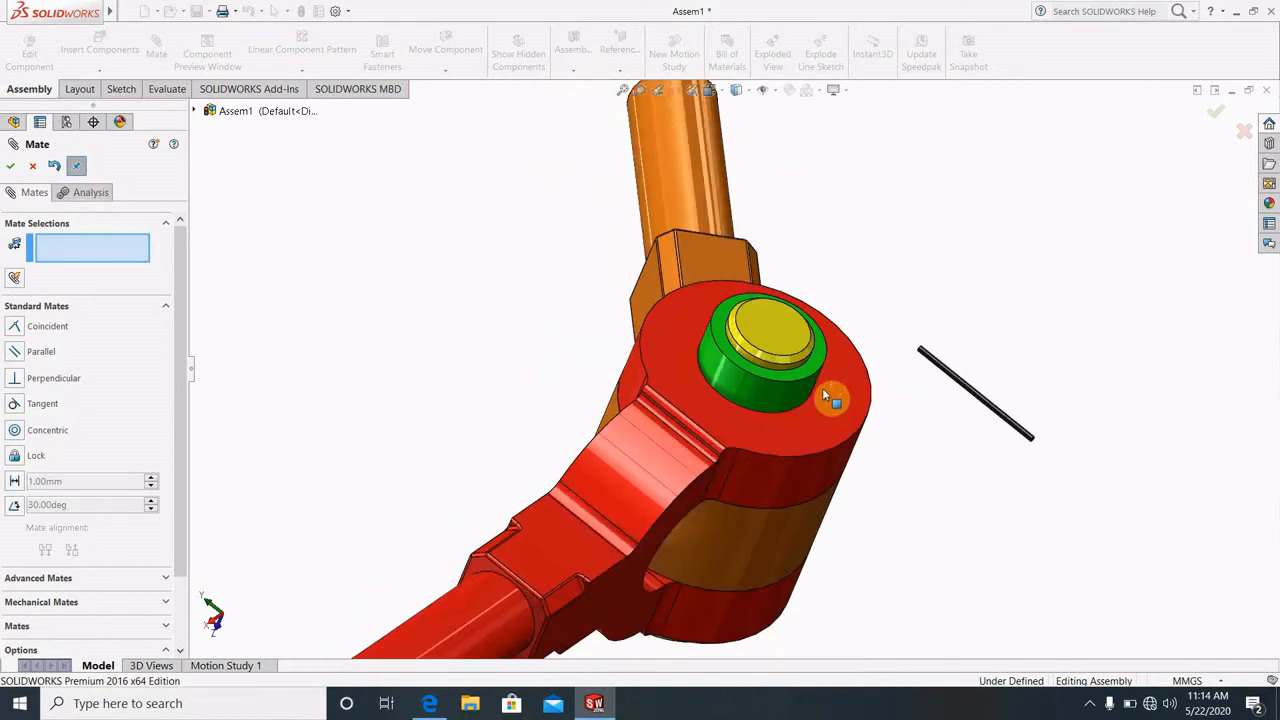
pyautogui.moveTo(829, 394); pyautogui.dragTo(824, 348, button='middle')
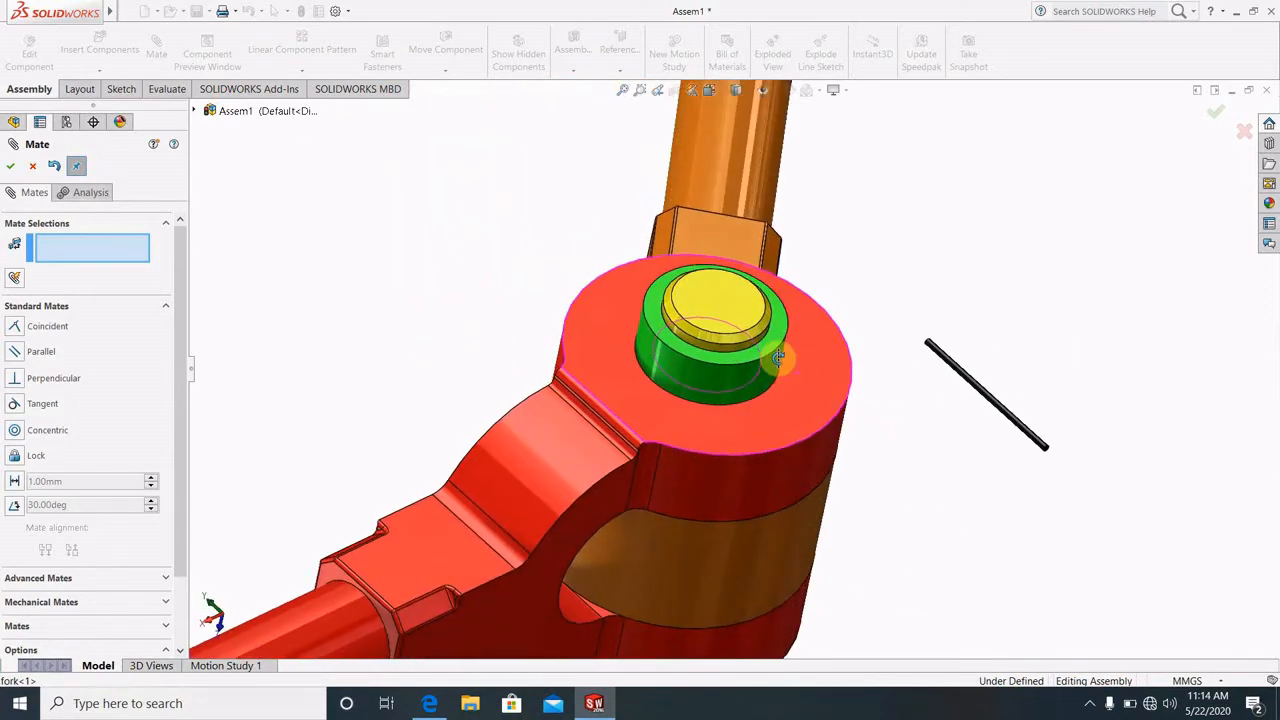
pyautogui.scroll(-2, 826, 349)
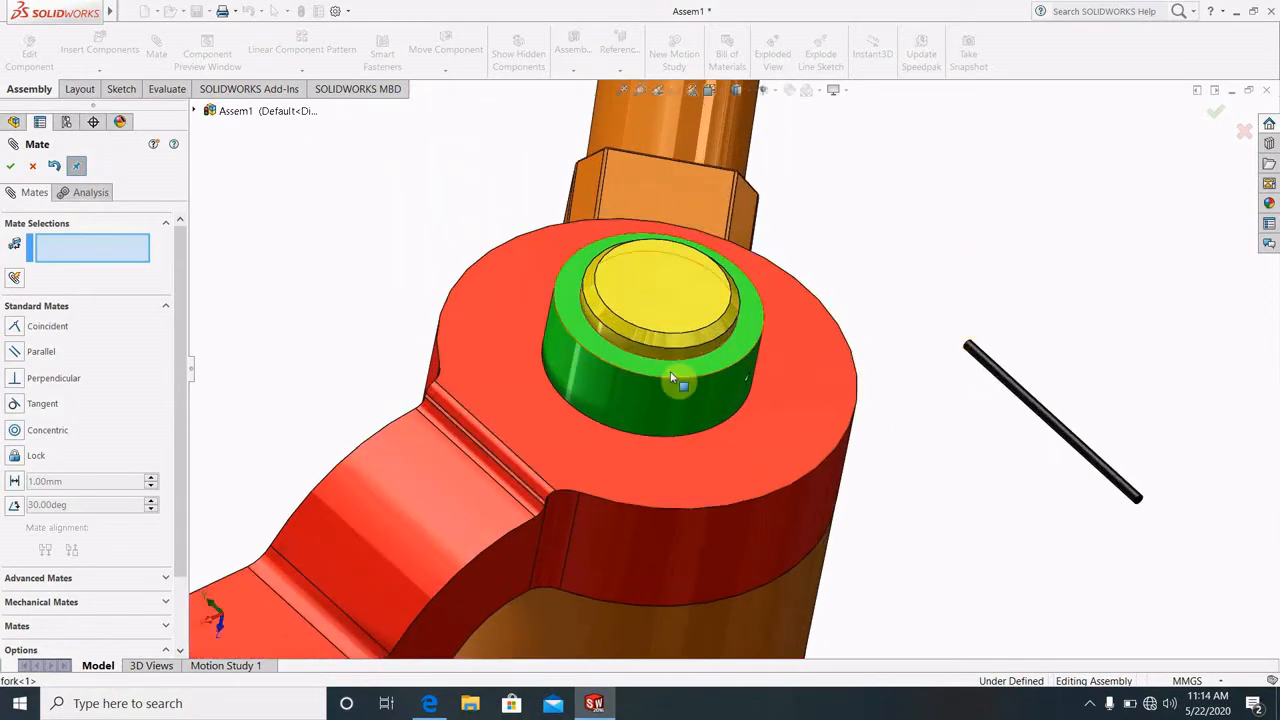
pyautogui.scroll(-2, 570, 350)
pyautogui.moveTo(586, 356); pyautogui.dragTo(671, 392, button='middle')
pyautogui.scroll(2, 595, 350)
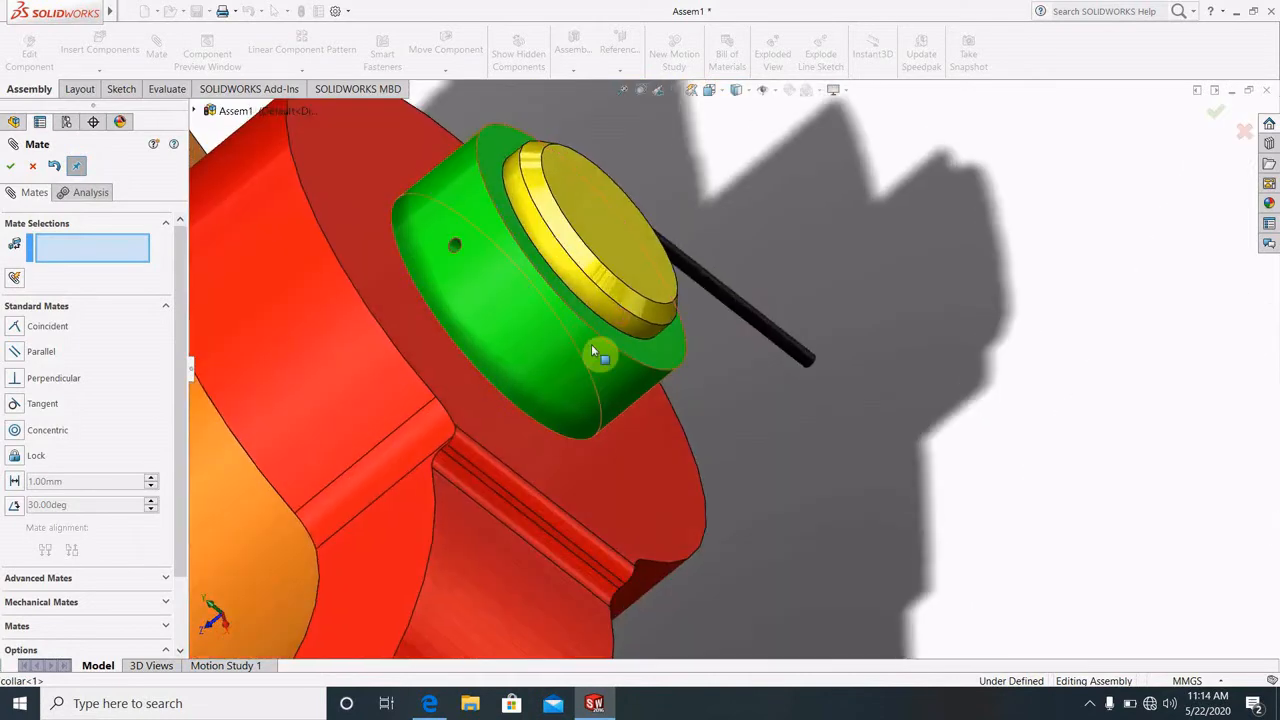
pyautogui.scroll(-2, 660, 375)
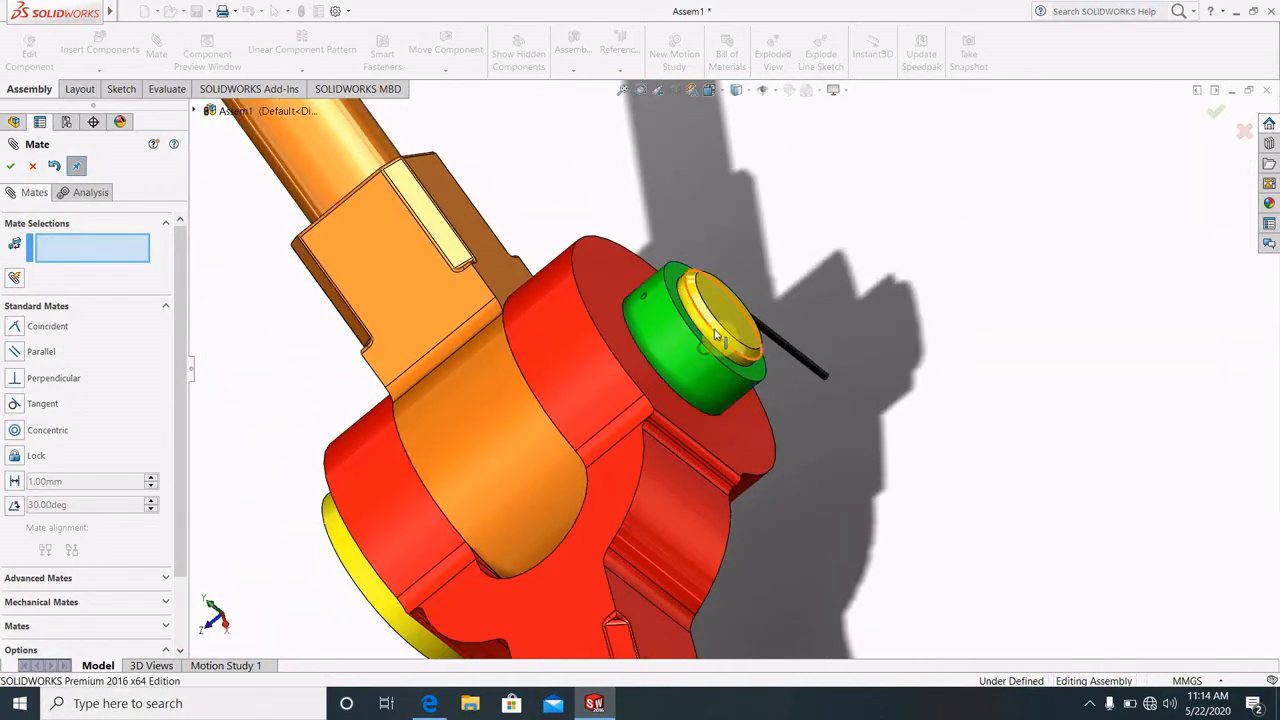
pyautogui.click(728, 318)
pyautogui.scroll(-2, 683, 313)
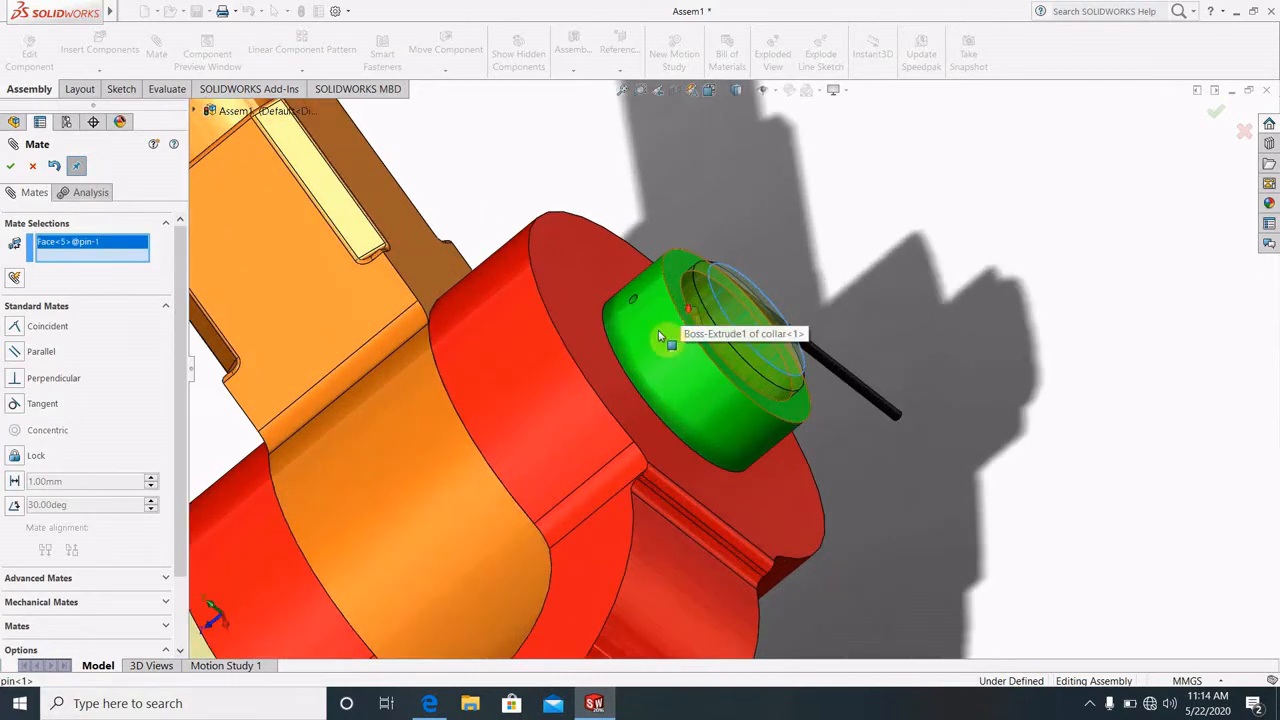
pyautogui.scroll(3, 663, 331)
pyautogui.scroll(-3, 674, 334)
pyautogui.moveTo(692, 361); pyautogui.dragTo(663, 386, button='middle')
pyautogui.scroll(3, 737, 358)
pyautogui.scroll(-2, 737, 358)
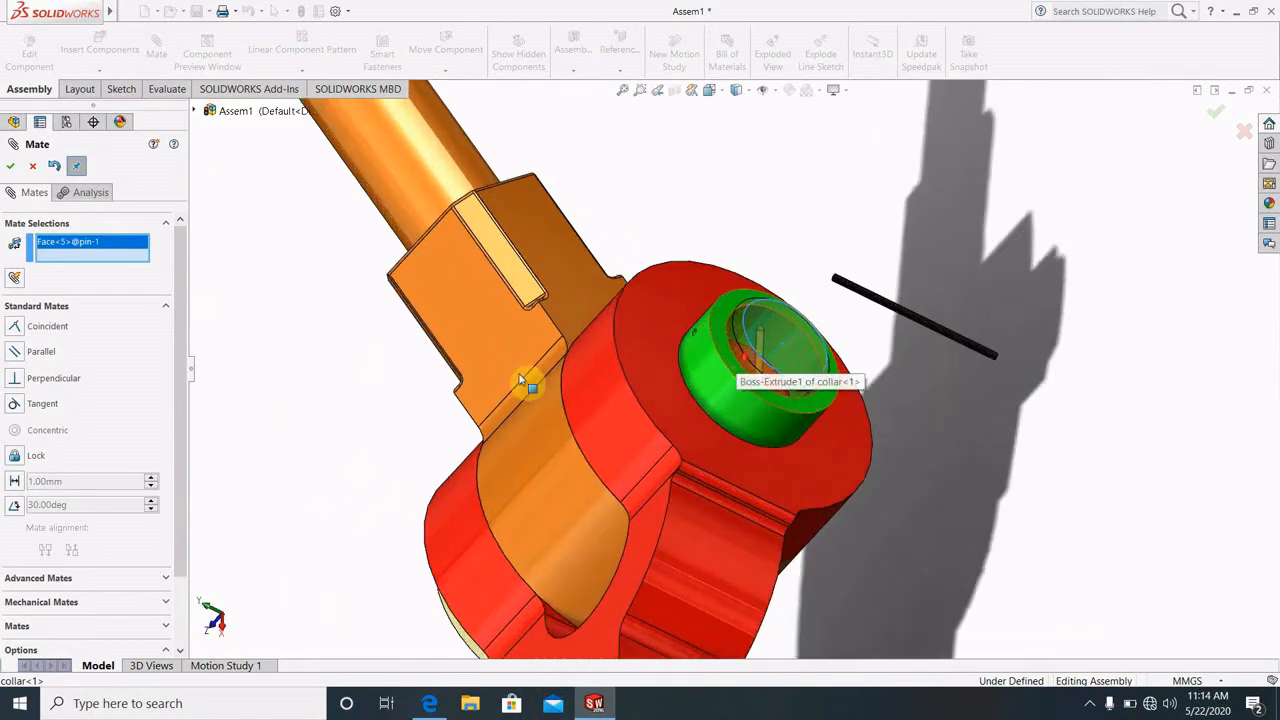
pyautogui.click(33, 168)
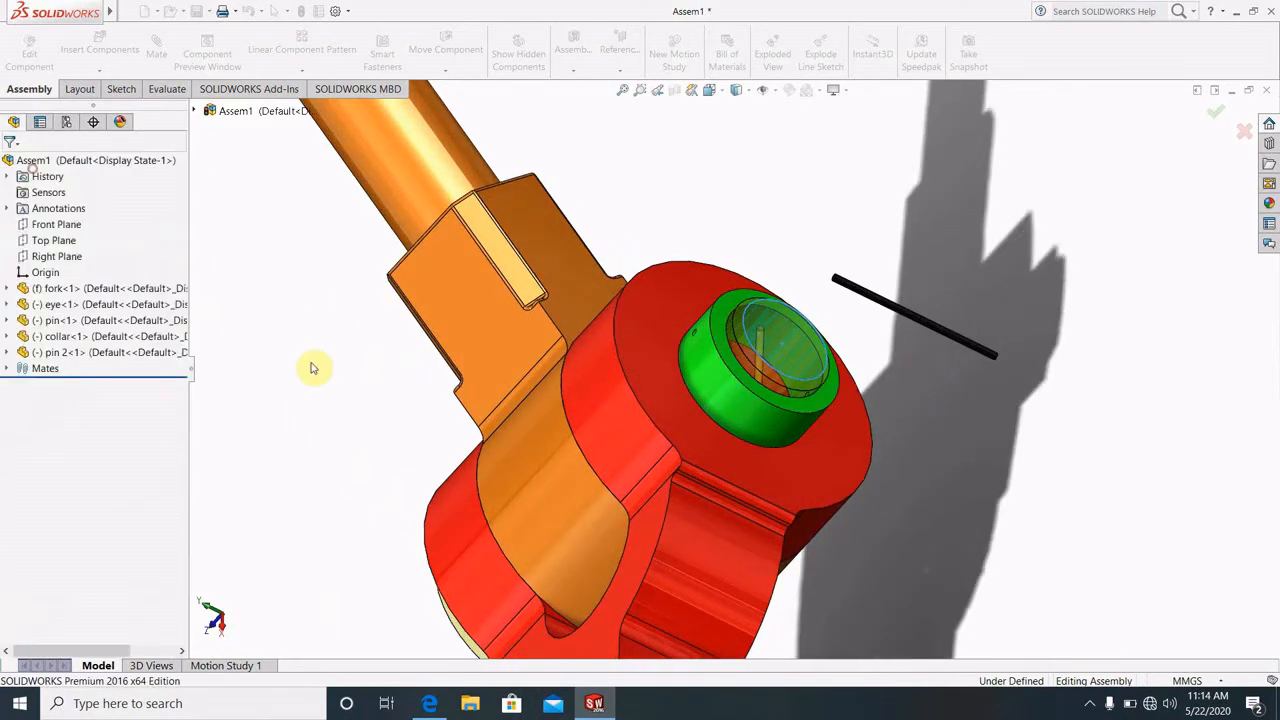
# Delete the coincident mate between the fork and the collar, and slide the collar outward along the pin to expose the pin's cross hole
pyautogui.click(6, 369)
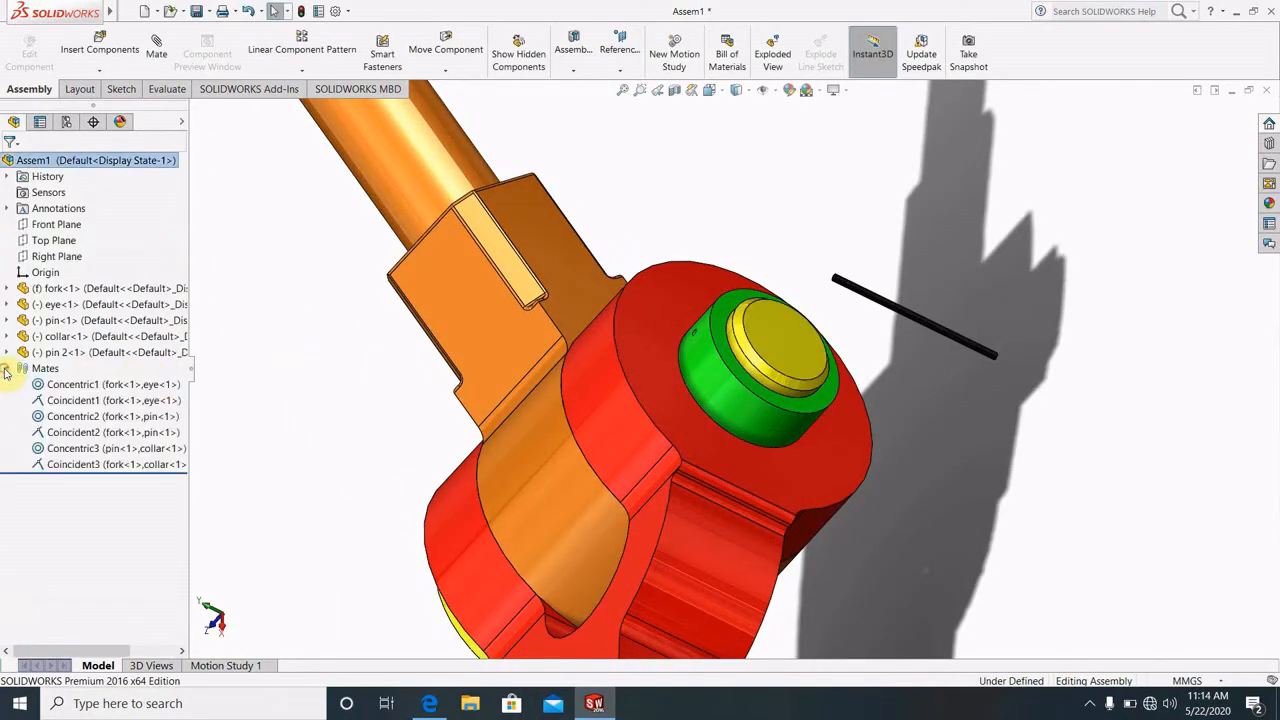
pyautogui.rightClick(100, 467)
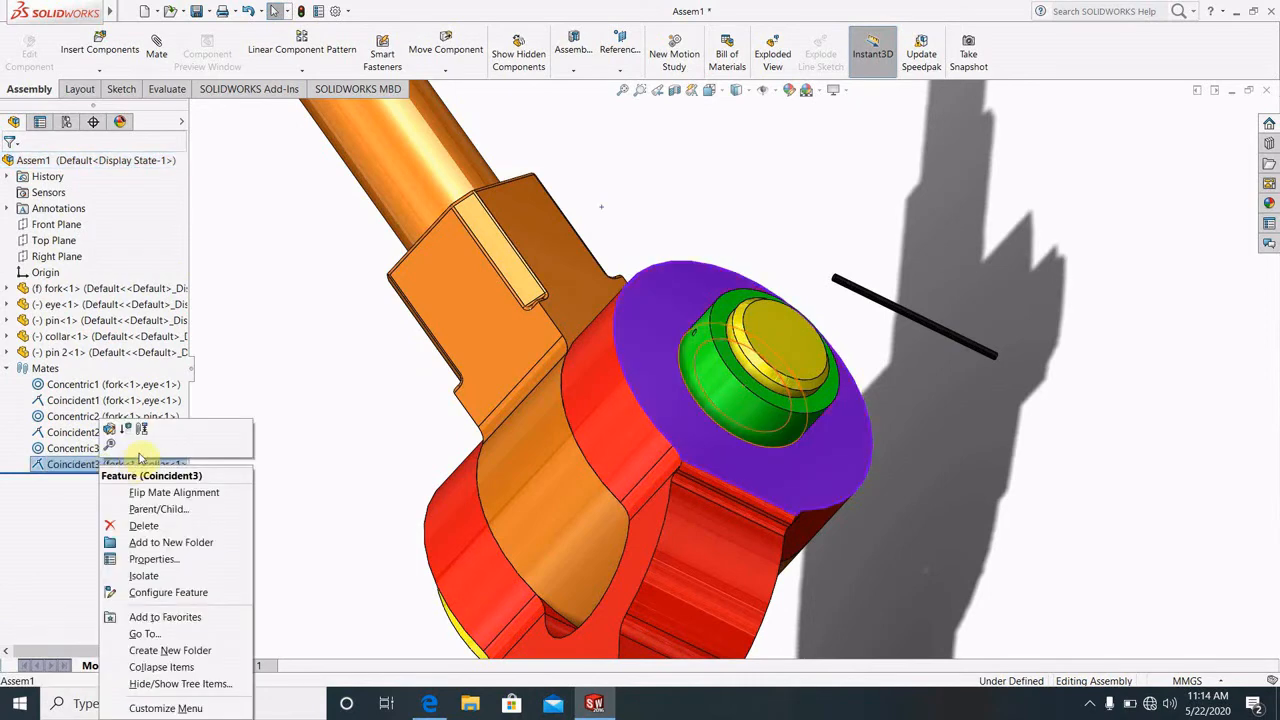
pyautogui.click(134, 525)
pyautogui.click(736, 266)
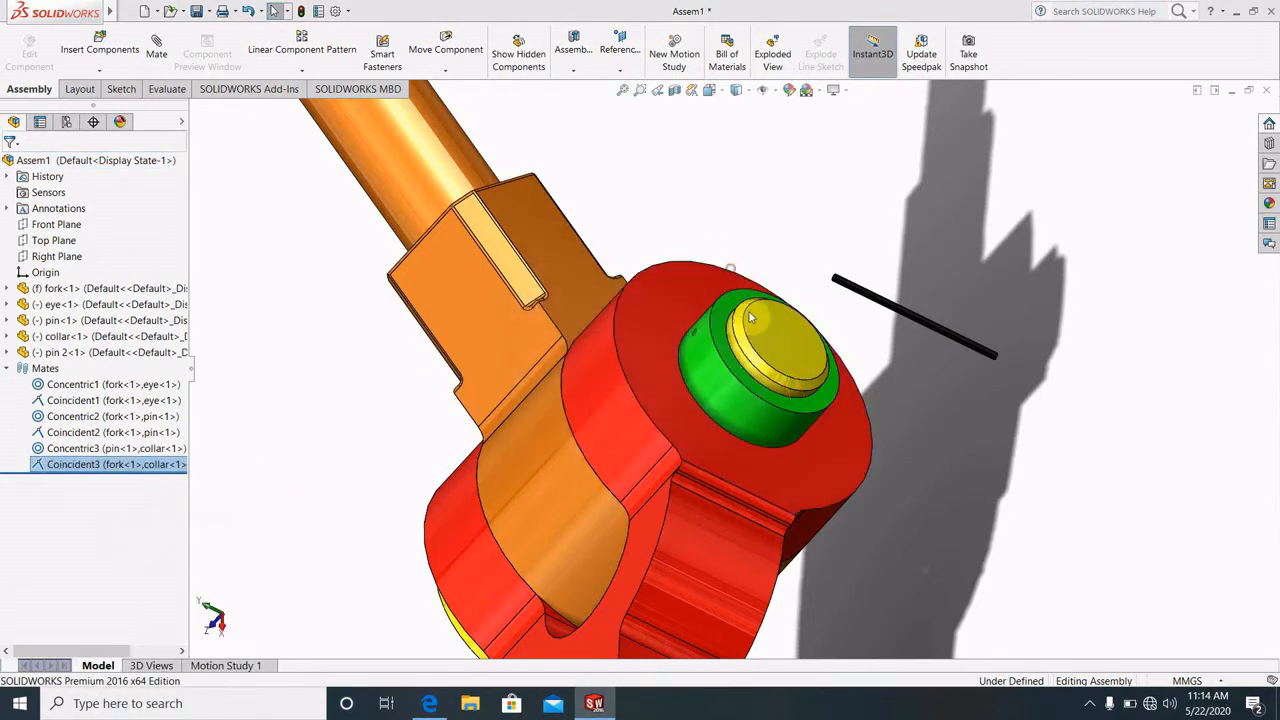
pyautogui.moveTo(734, 415); pyautogui.dragTo(792, 359)
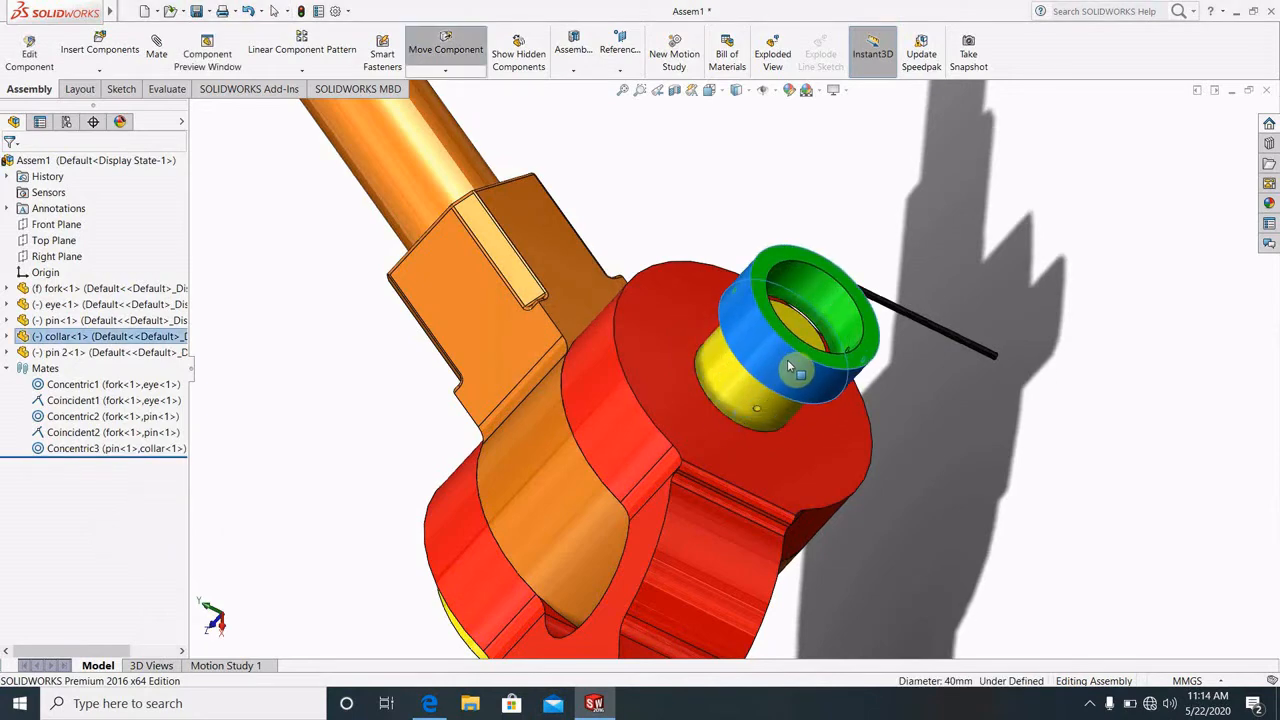
pyautogui.click(1000, 498)
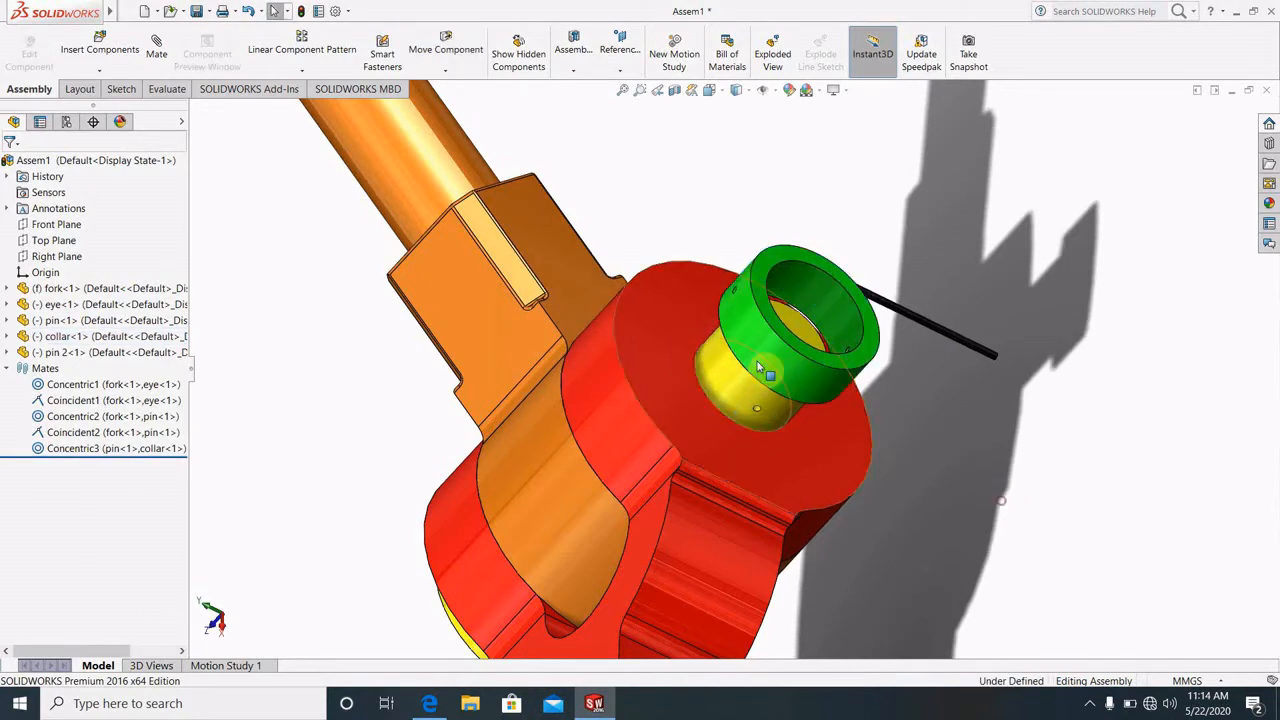
pyautogui.click(158, 52)
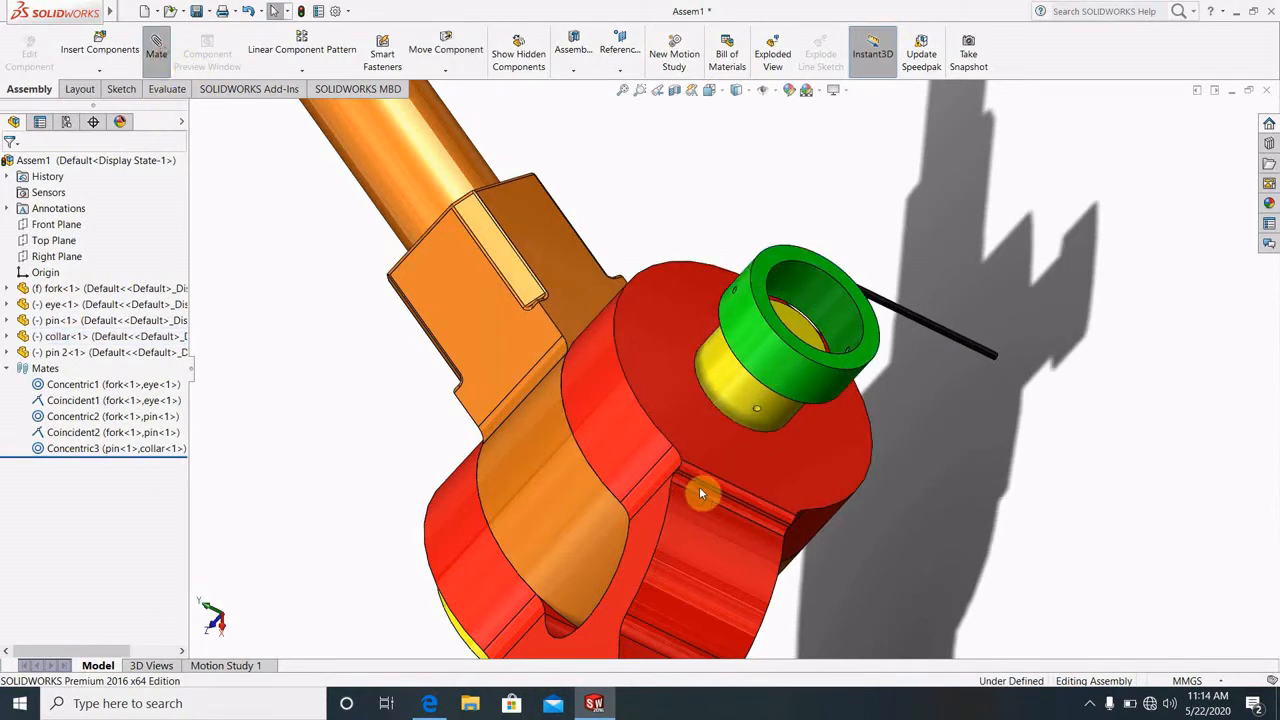
pyautogui.click(757, 414)
pyautogui.scroll(-5, 748, 330)
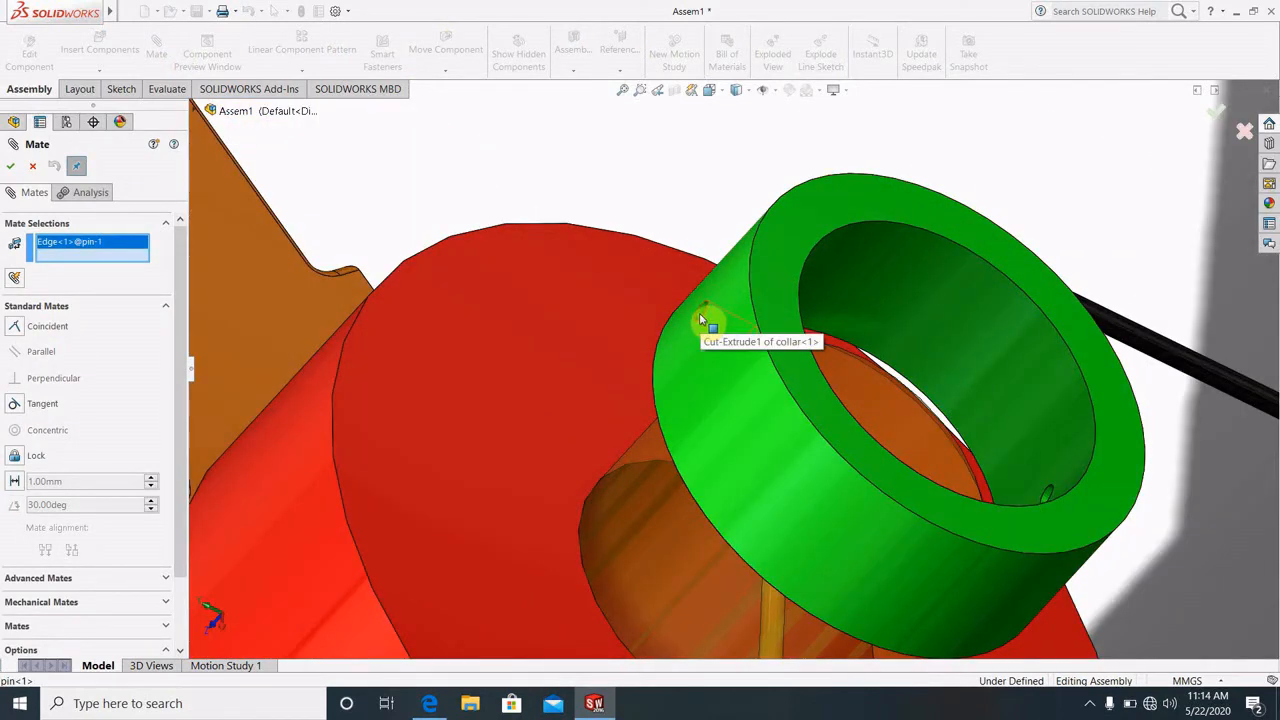
pyautogui.click(703, 319)
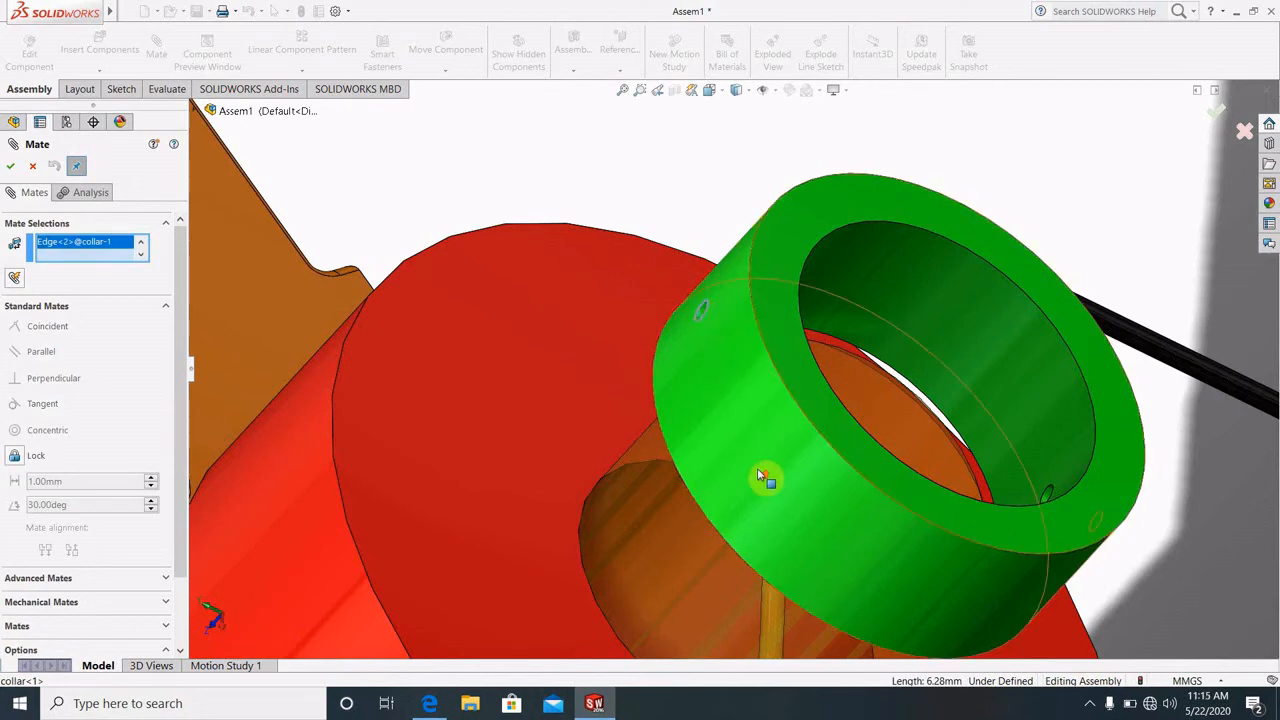
pyautogui.scroll(2, 766, 480)
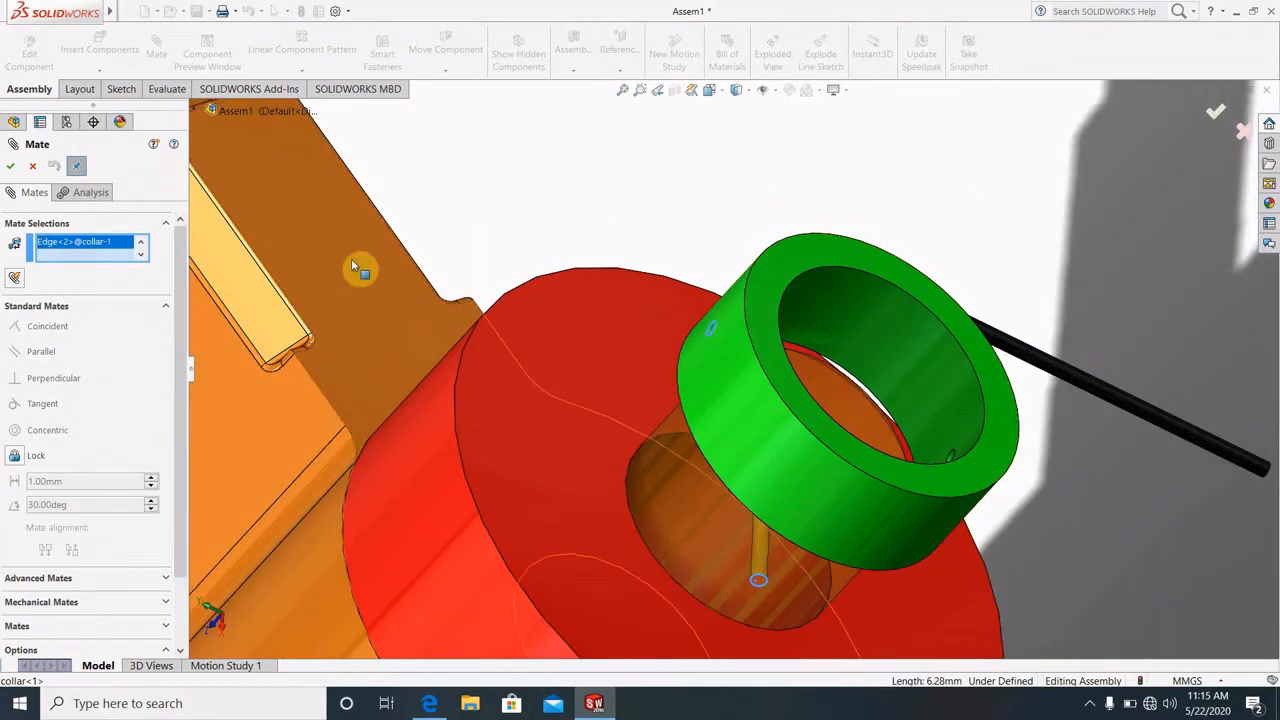
pyautogui.click(759, 581)
pyautogui.click(33, 168)
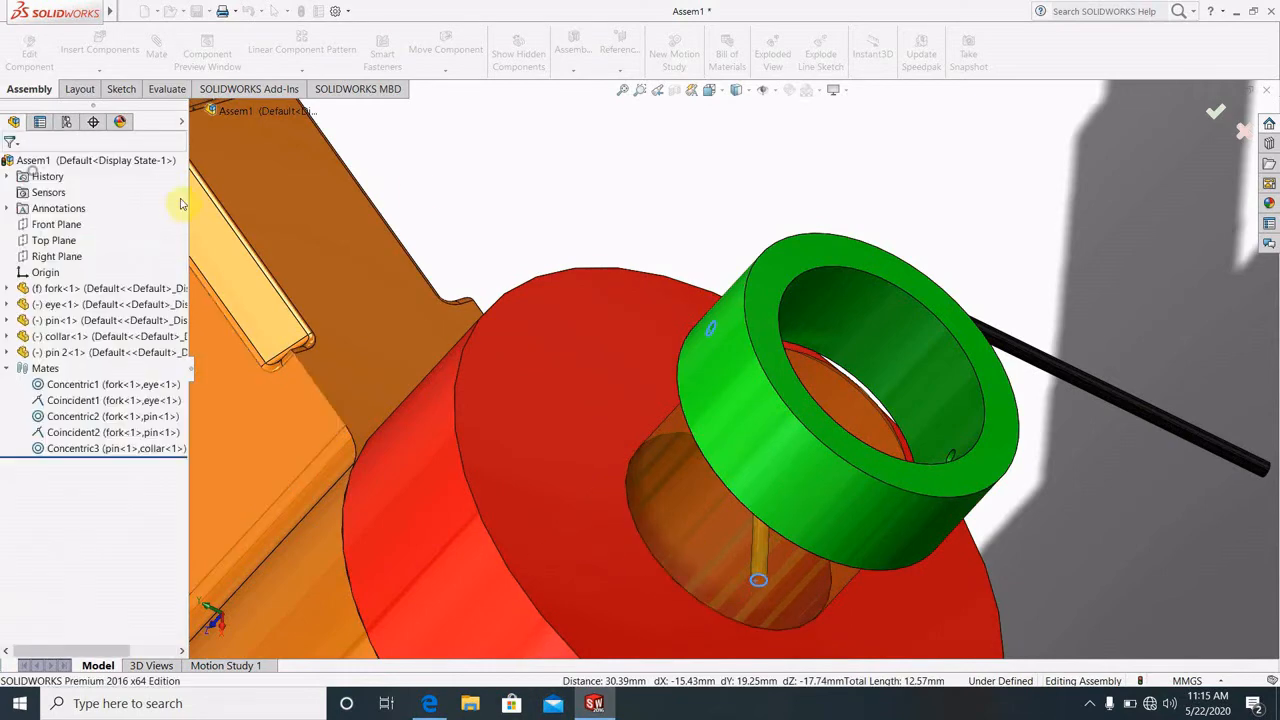
# Add a concentric mate between the collar's small cross hole and the pin's cross hole
pyautogui.scroll(1, 861, 429)
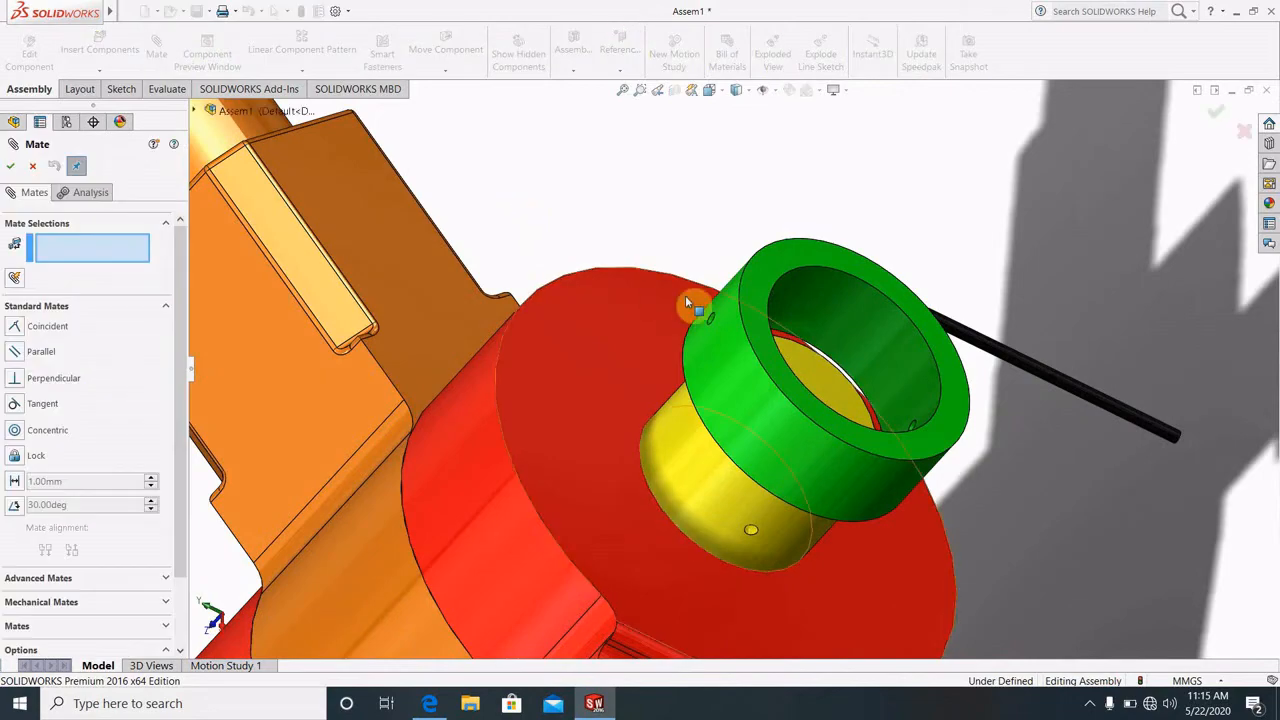
pyautogui.scroll(-5, 726, 334)
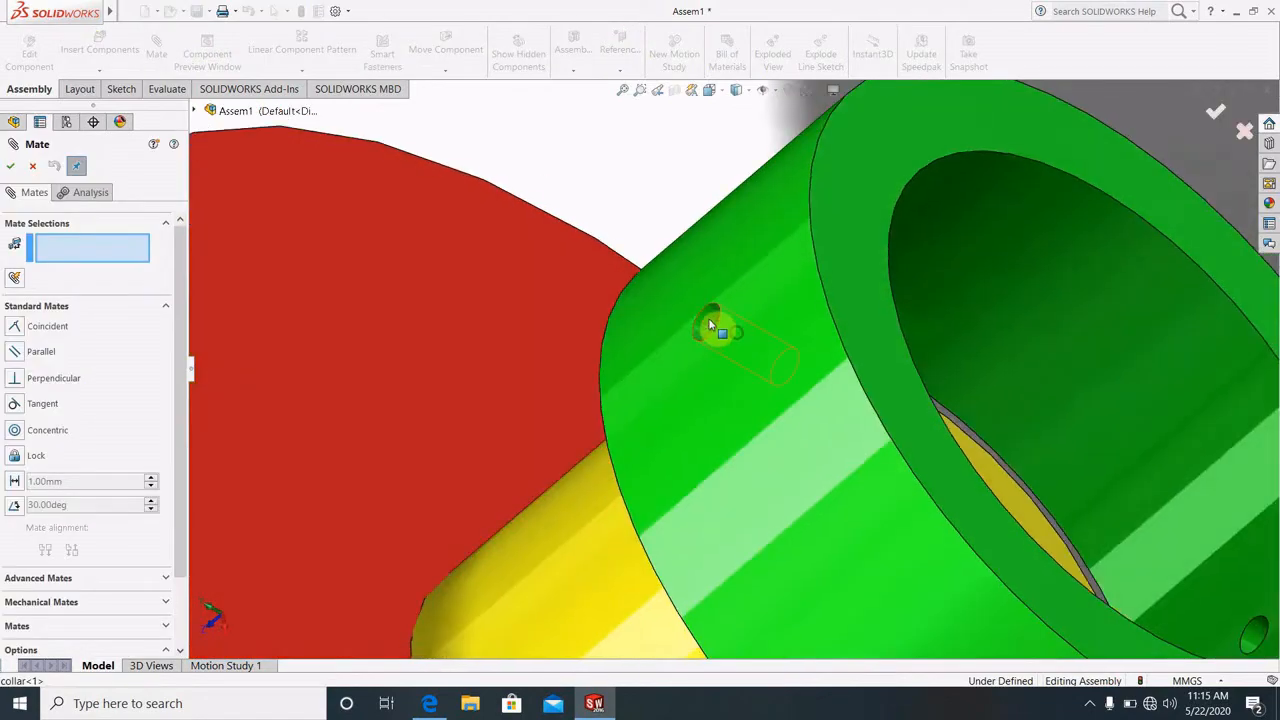
pyautogui.click(736, 332)
pyautogui.scroll(5, 736, 332)
pyautogui.scroll(-6, 742, 476)
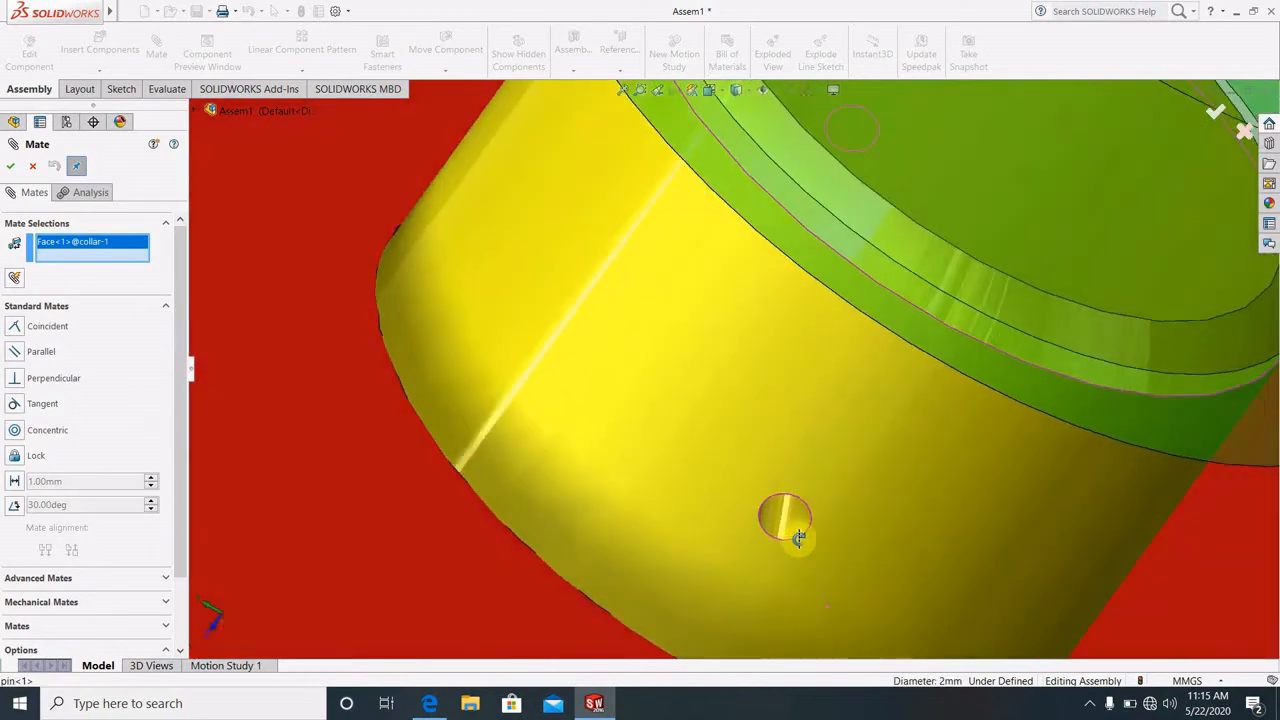
pyautogui.moveTo(798, 539); pyautogui.dragTo(784, 518, button='middle')
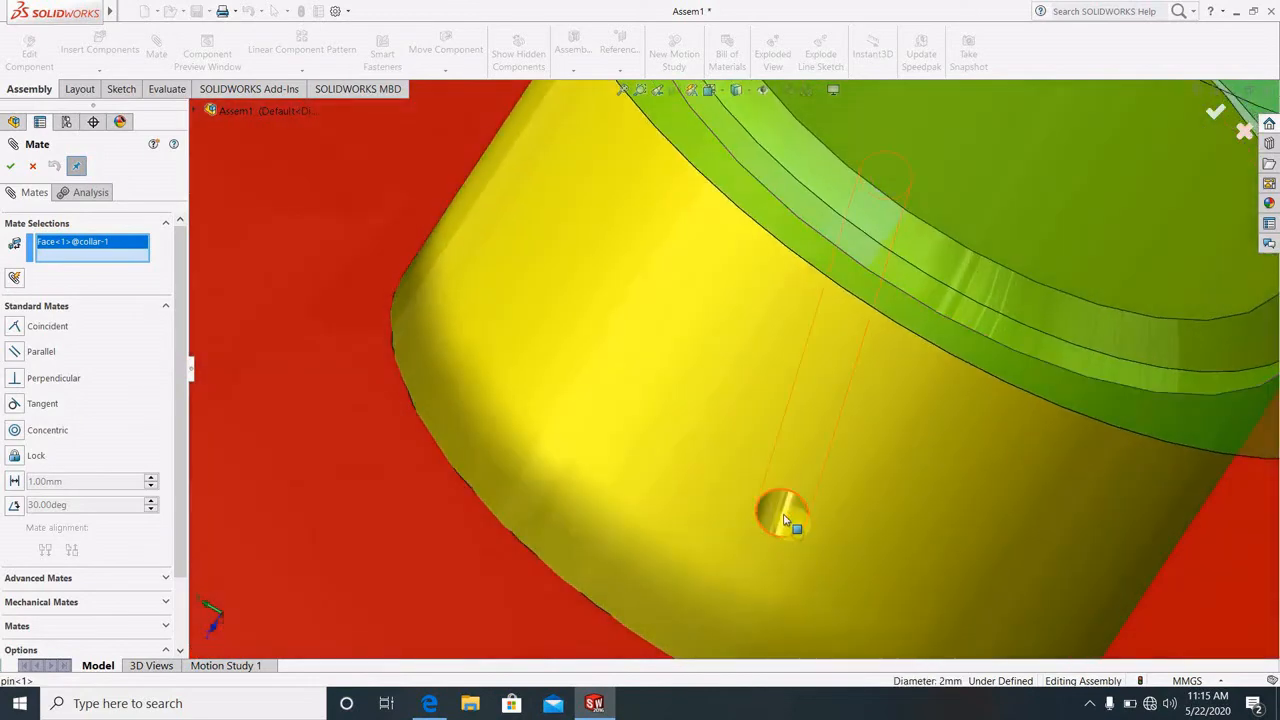
pyautogui.scroll(3, 785, 518)
pyautogui.click(790, 512)
pyautogui.scroll(4, 790, 512)
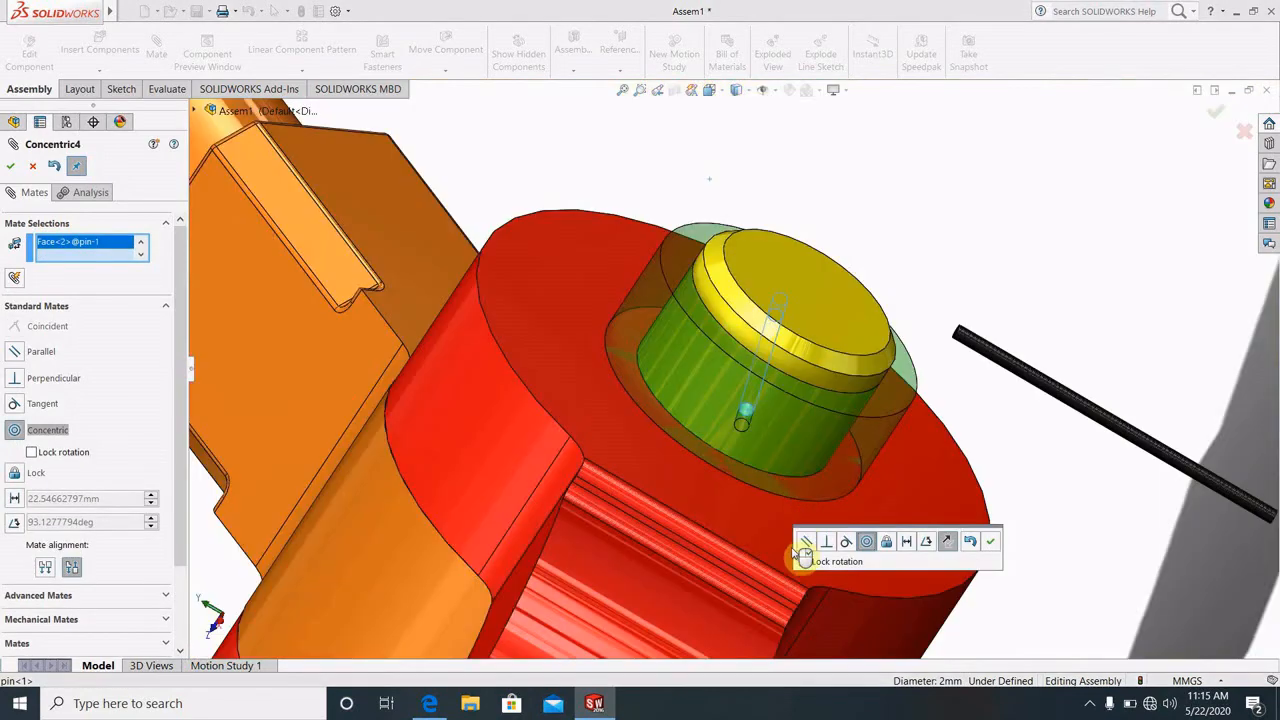
pyautogui.click(11, 165)
pyautogui.scroll(3, 837, 297)
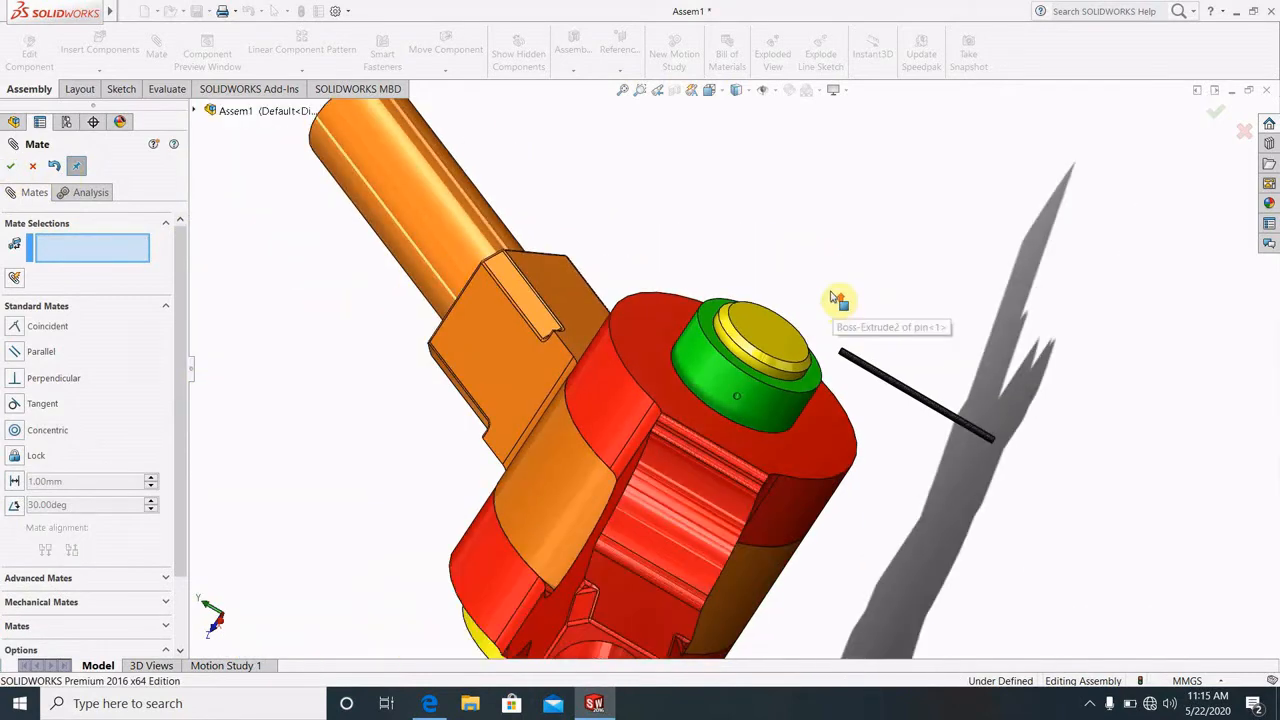
# Add a concentric mate between pin 2's cylindrical face and the collar's cross hole
pyautogui.scroll(-2, 846, 289)
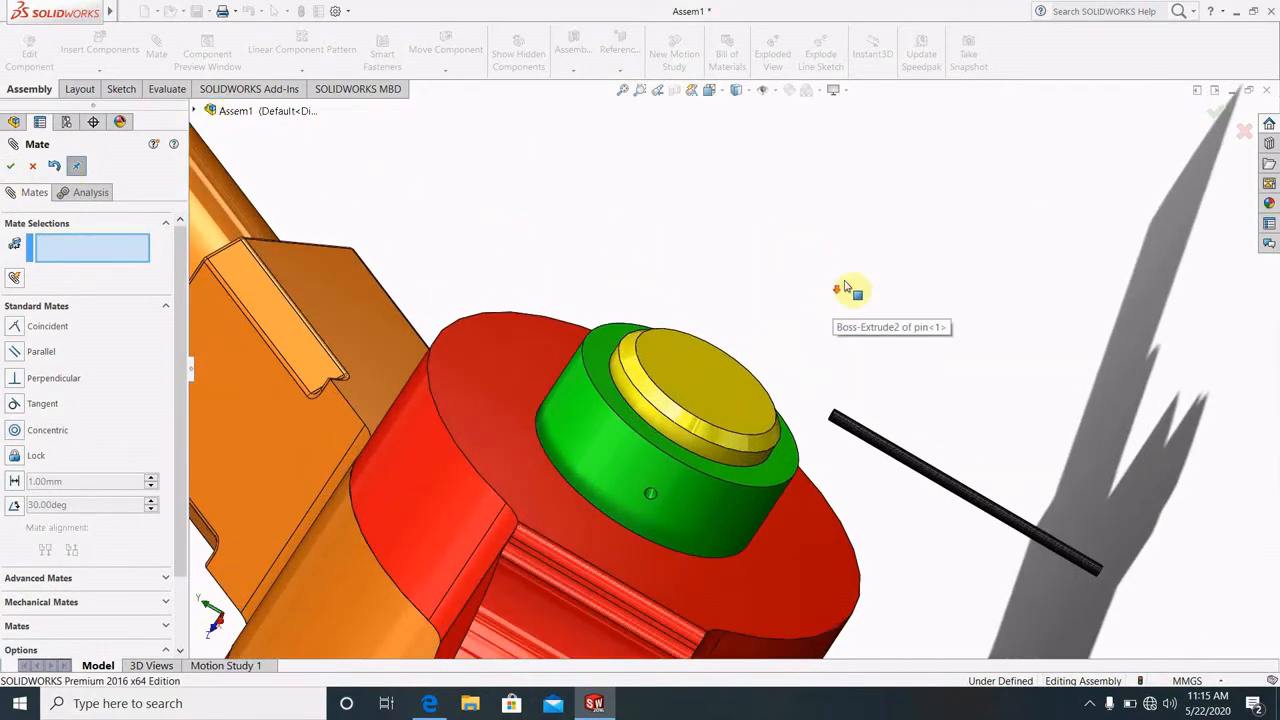
pyautogui.click(924, 480)
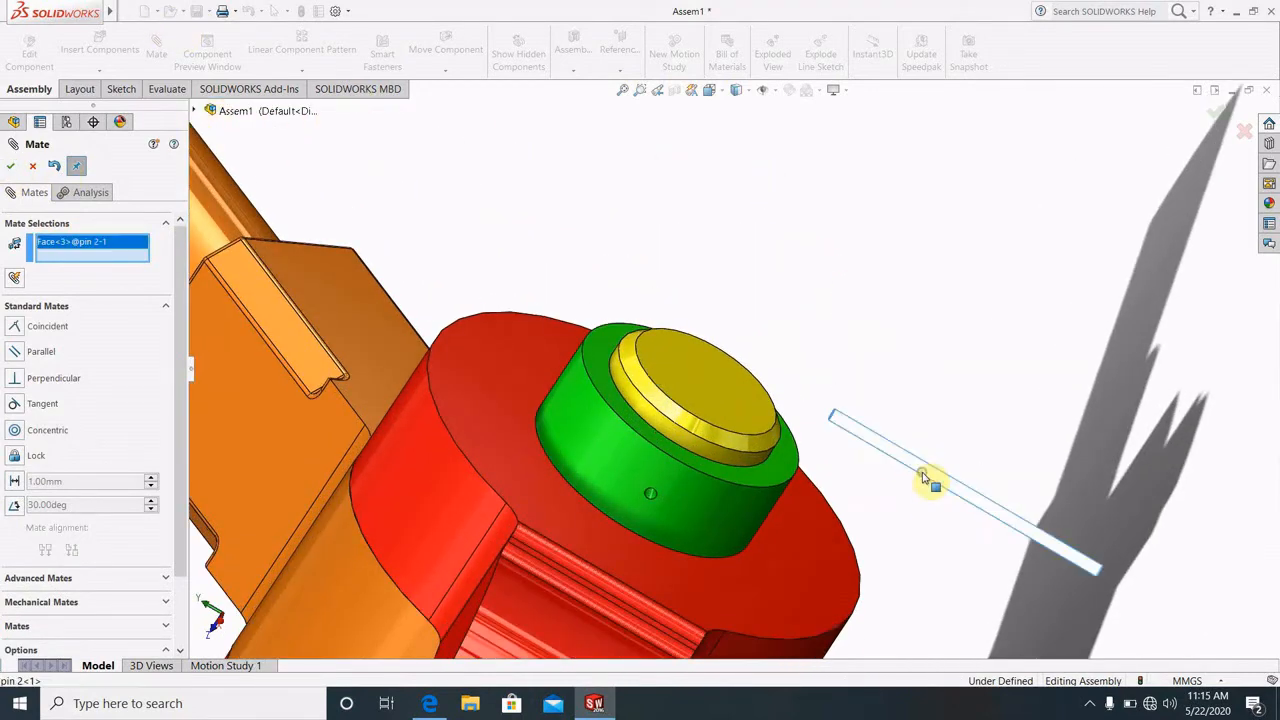
pyautogui.click(651, 495)
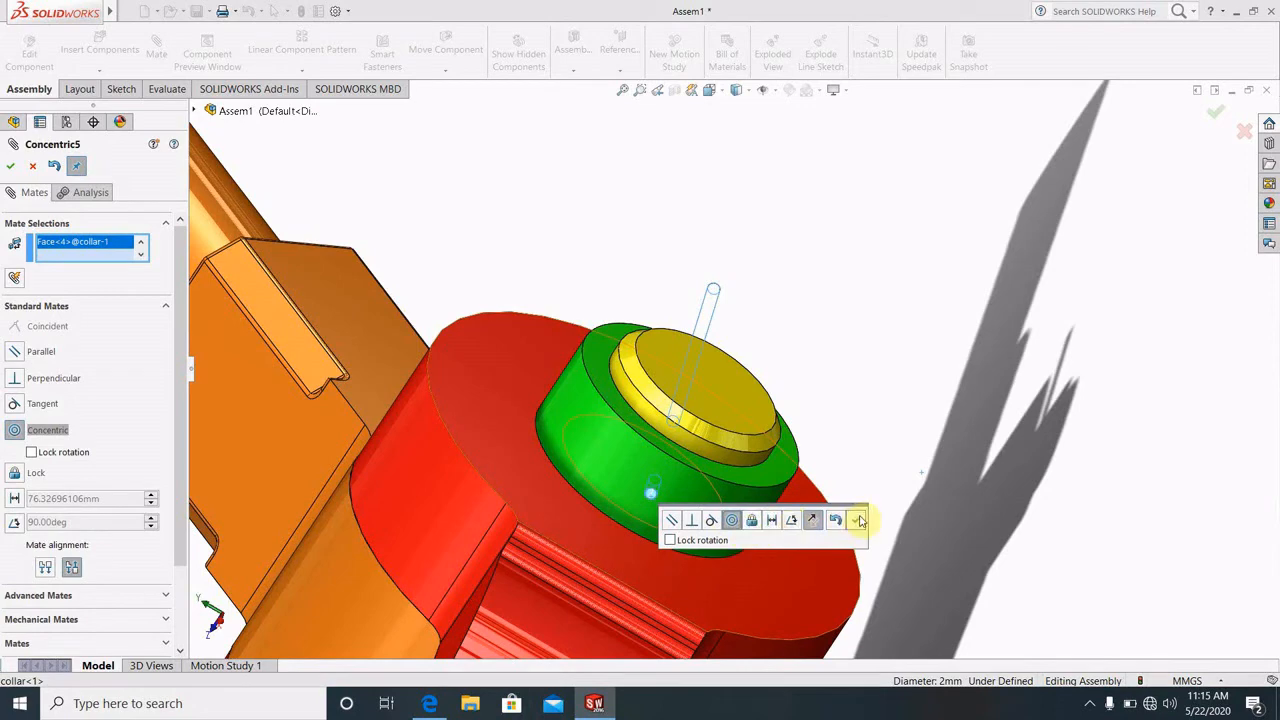
pyautogui.click(855, 522)
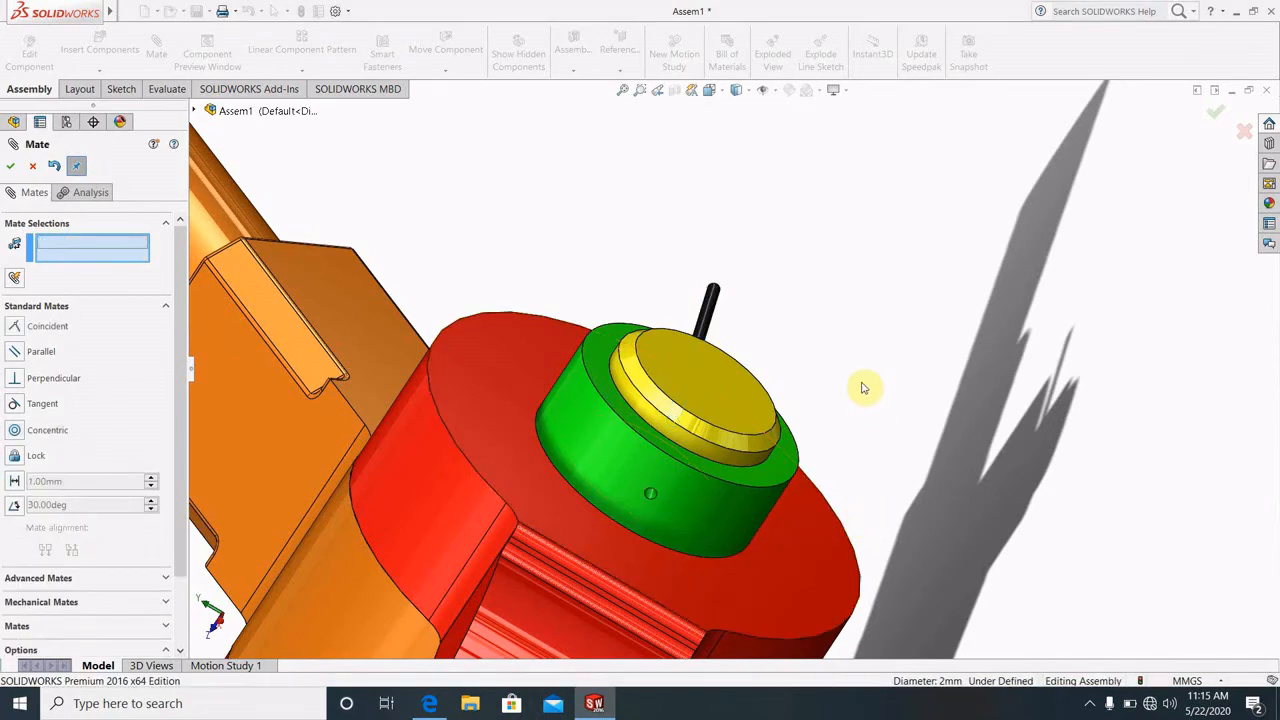
# Slide pin 2 through the collar and pin cross holes until it protrudes evenly on both sides of the collar
pyautogui.moveTo(714, 309); pyautogui.dragTo(668, 405)
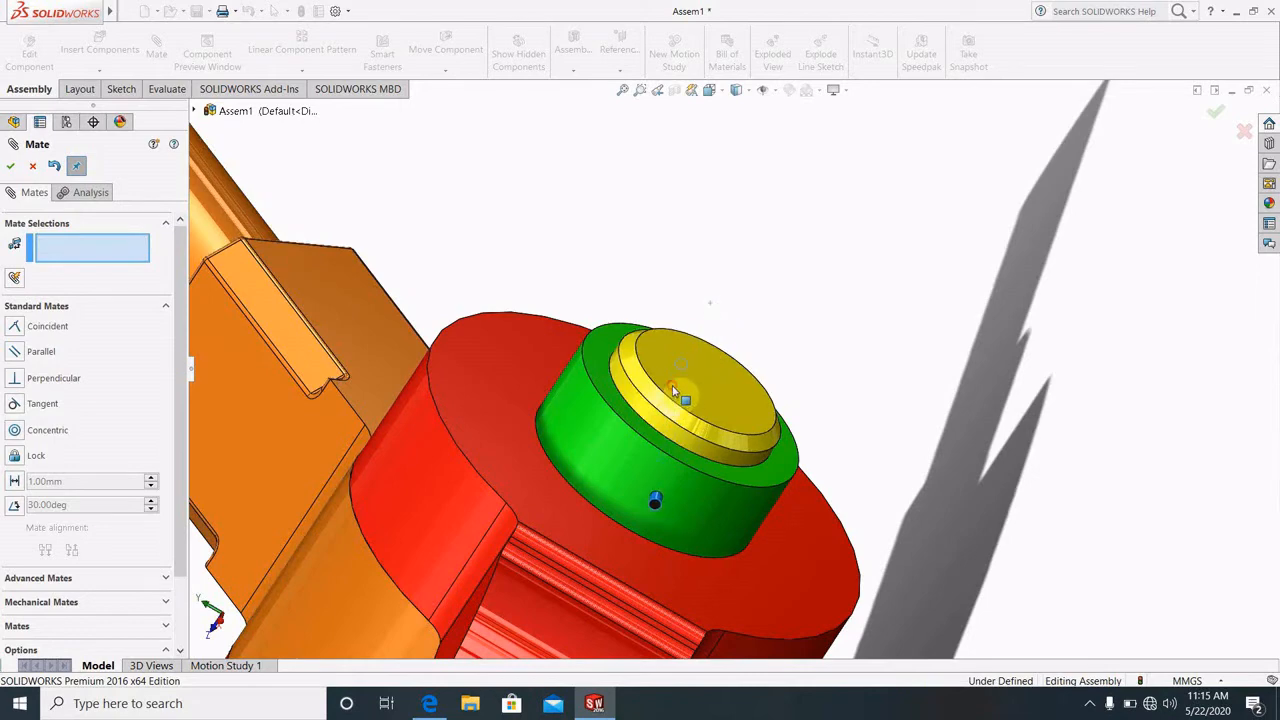
pyautogui.moveTo(870, 442); pyautogui.dragTo(648, 556, button='middle')
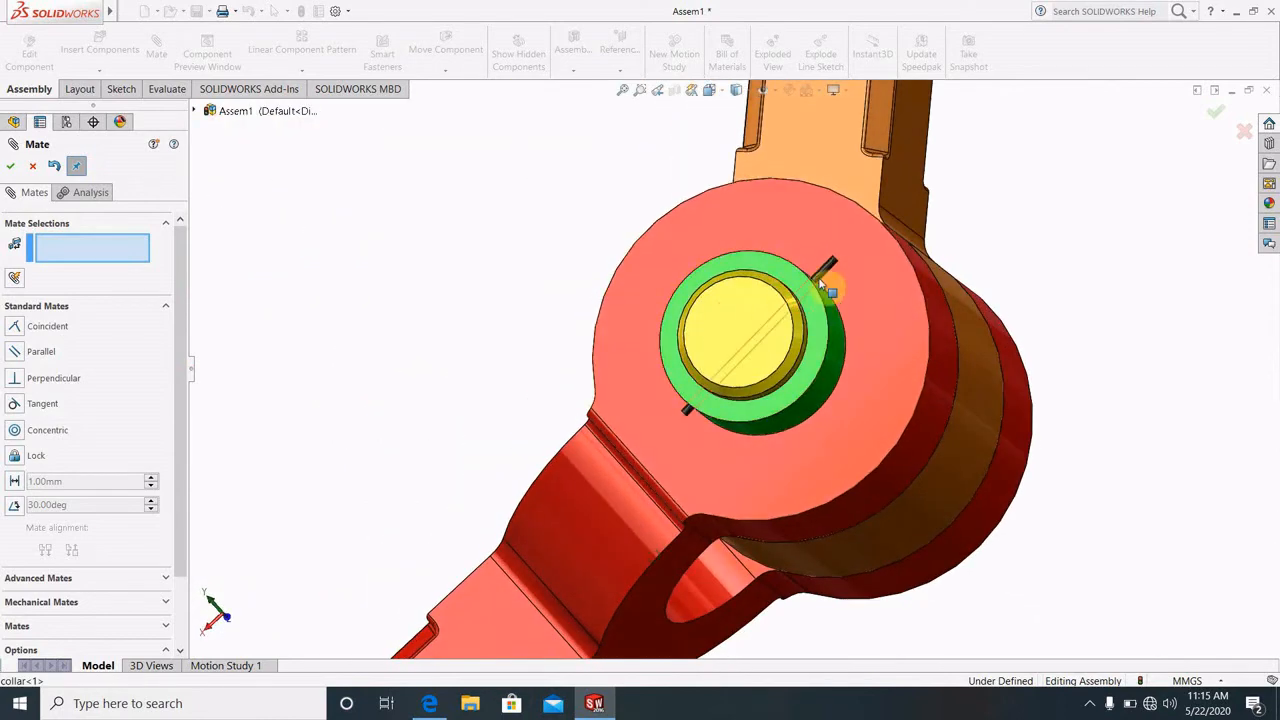
pyautogui.moveTo(824, 273); pyautogui.dragTo(771, 423)
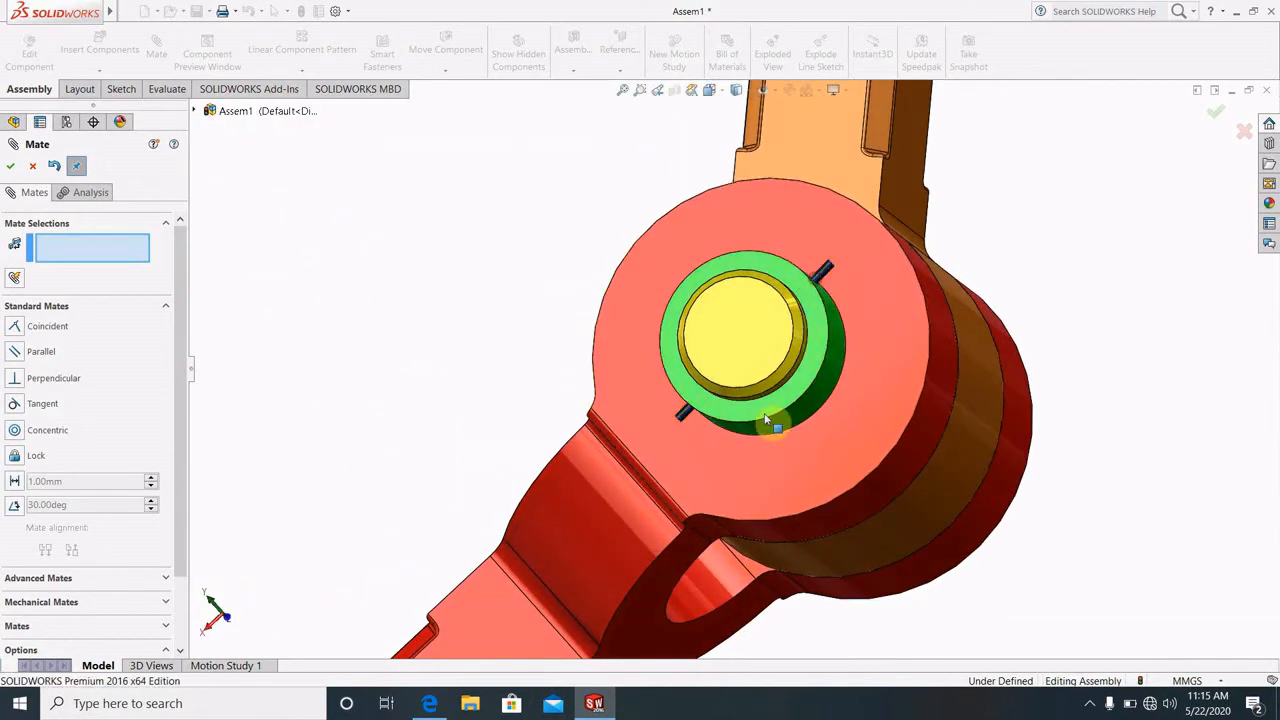
# Inspect the assembled joint and swing the eye around the pin to test its rotation
pyautogui.moveTo(771, 423); pyautogui.dragTo(854, 318, button='middle')
pyautogui.scroll(8, 748, 387)
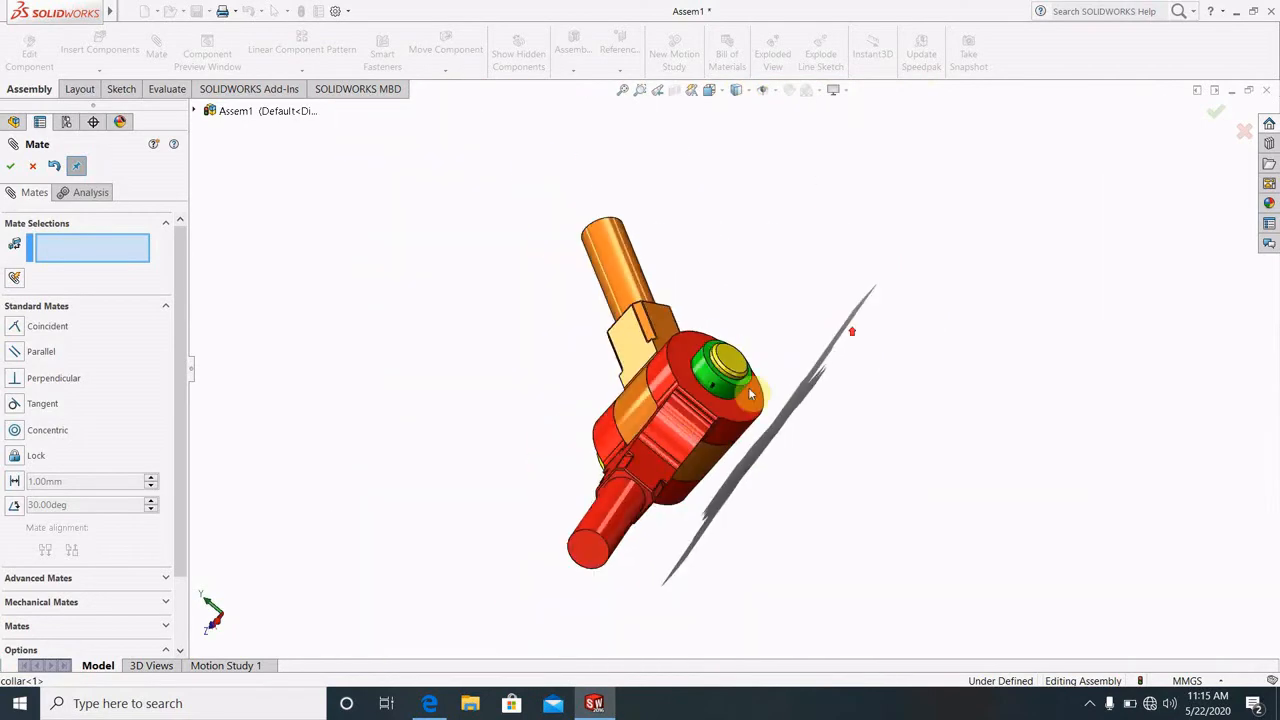
pyautogui.scroll(-2, 688, 422)
pyautogui.moveTo(686, 360); pyautogui.dragTo(521, 504, button='middle')
pyautogui.scroll(-2, 689, 362)
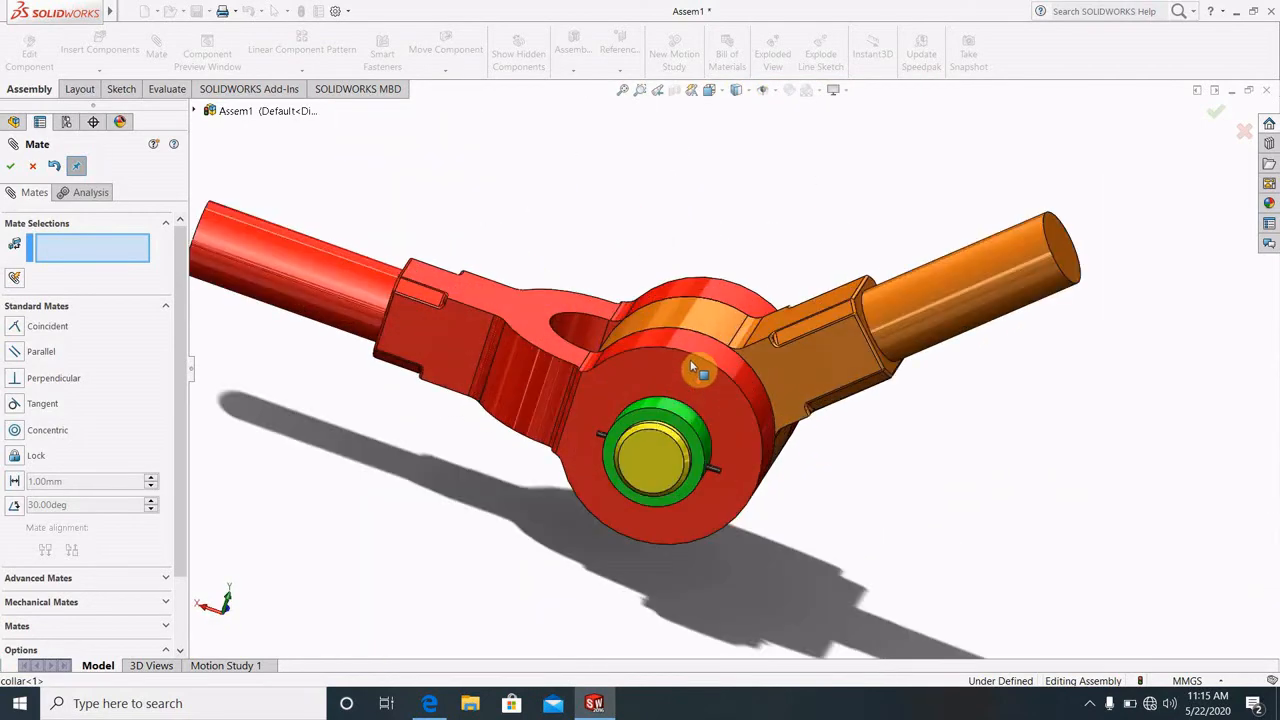
pyautogui.scroll(3, 633, 381)
pyautogui.scroll(-3, 606, 375)
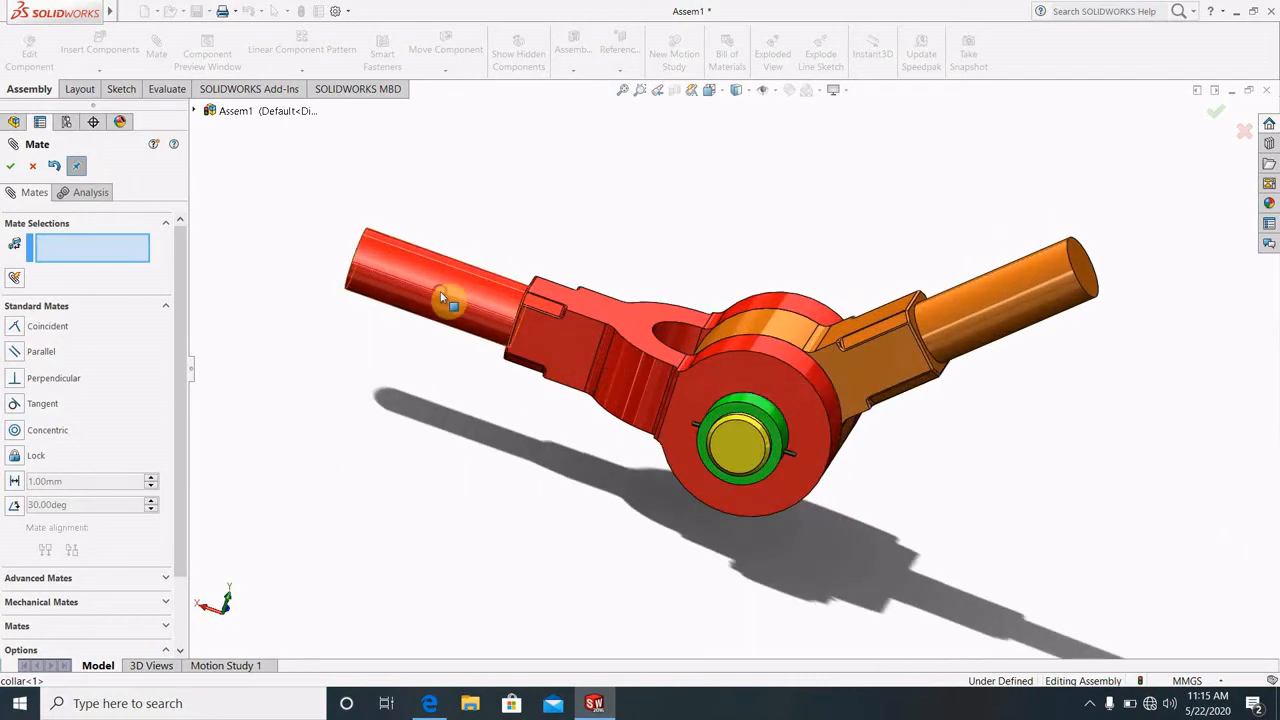
pyautogui.click(33, 167)
pyautogui.moveTo(1057, 294); pyautogui.dragTo(798, 190)
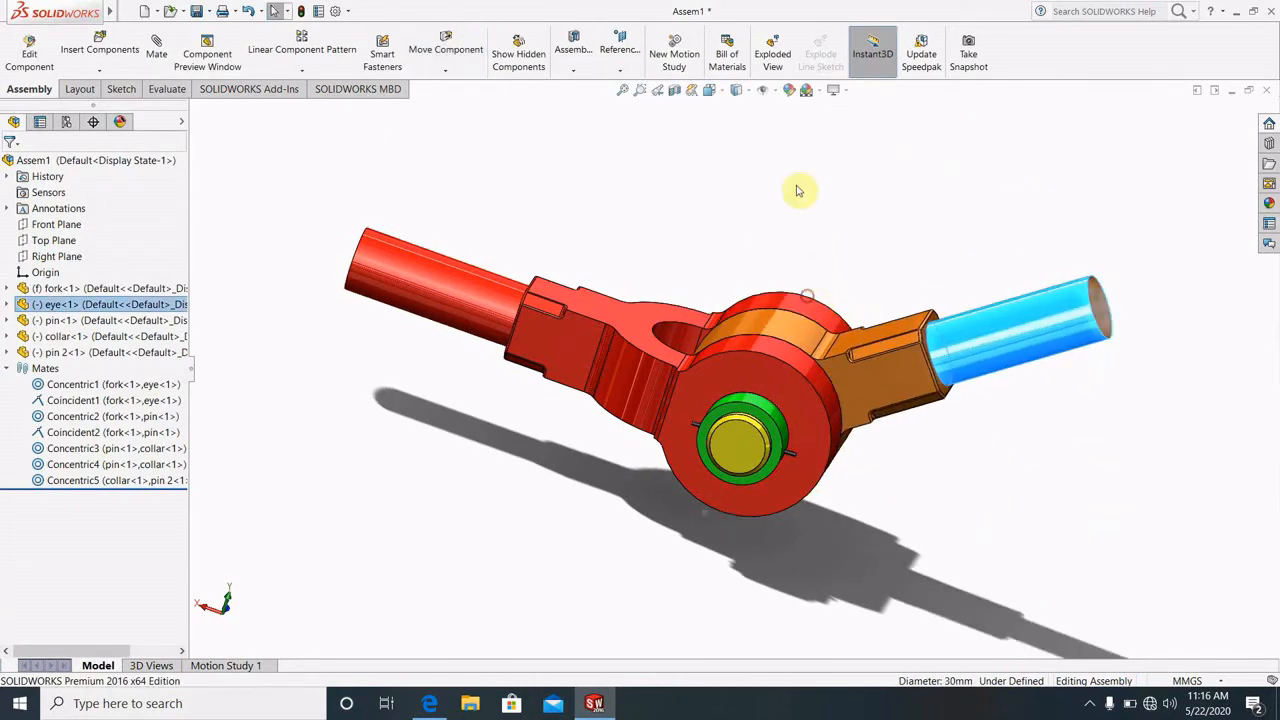
pyautogui.click(798, 190)
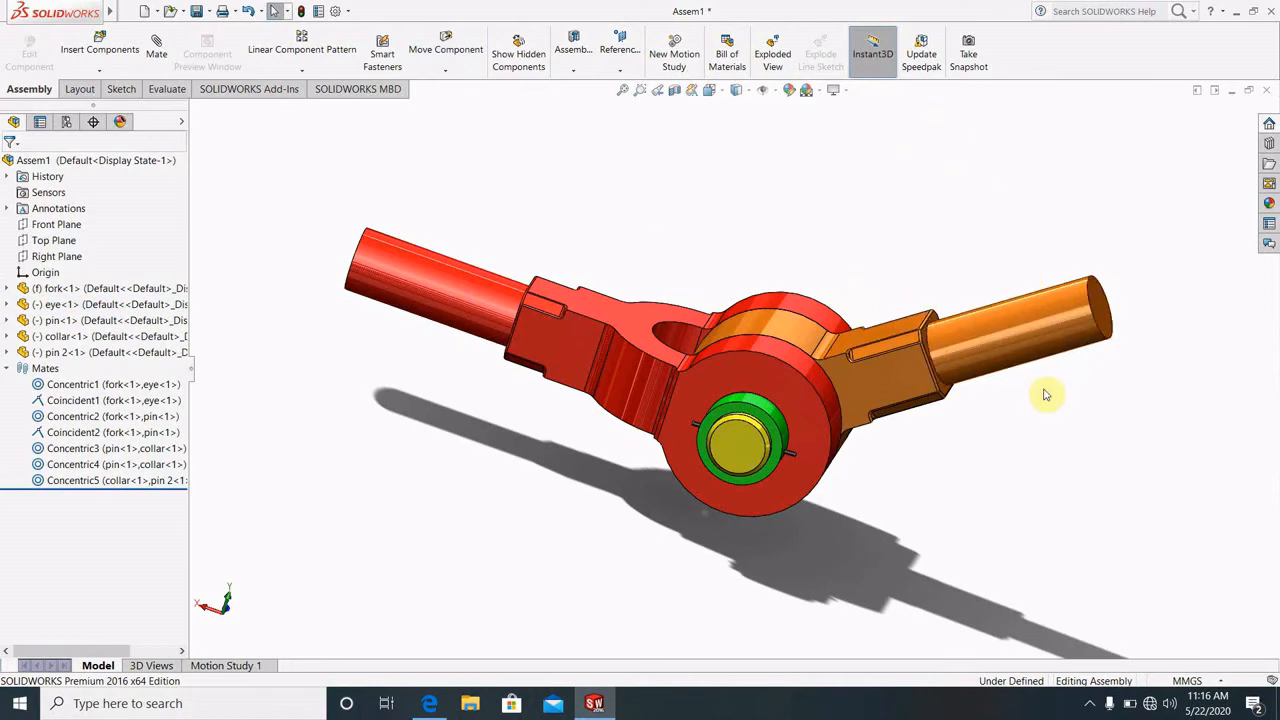
# Add an advanced limit angle mate between the eye and fork rods, with an angle of 90 degrees and a maximum of 157 degrees
pyautogui.click(157, 52)
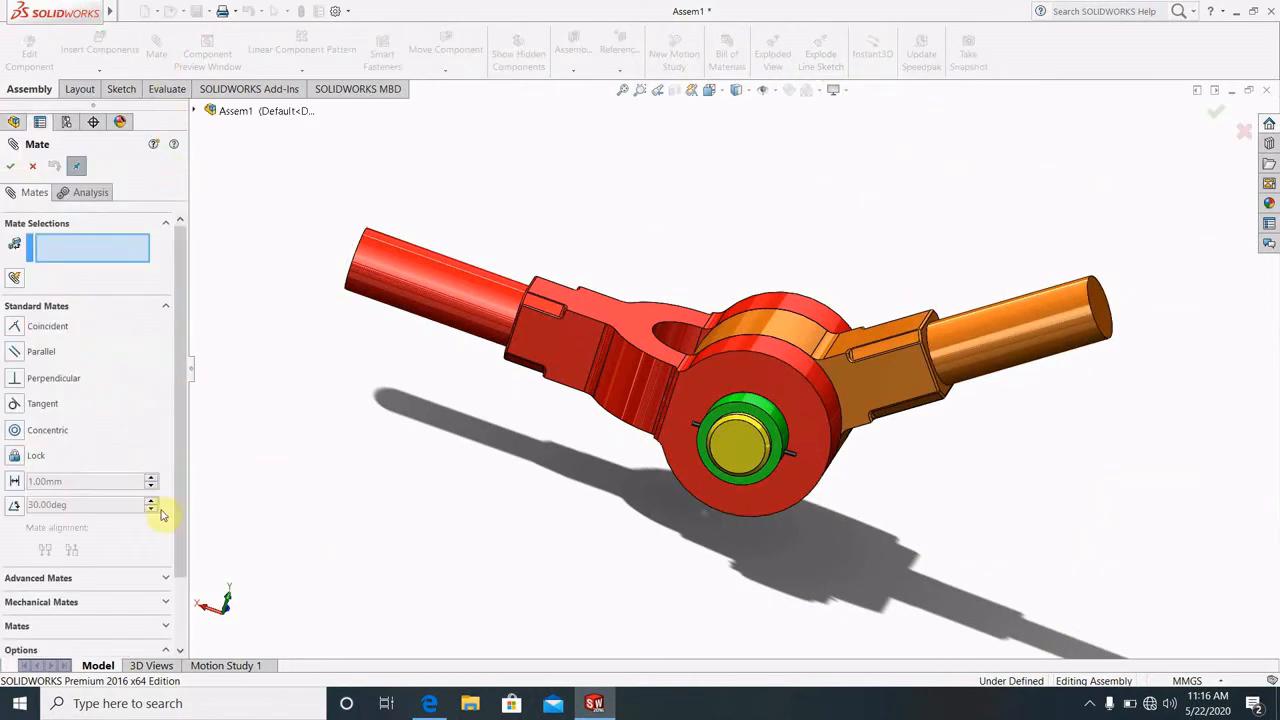
pyautogui.click(106, 585)
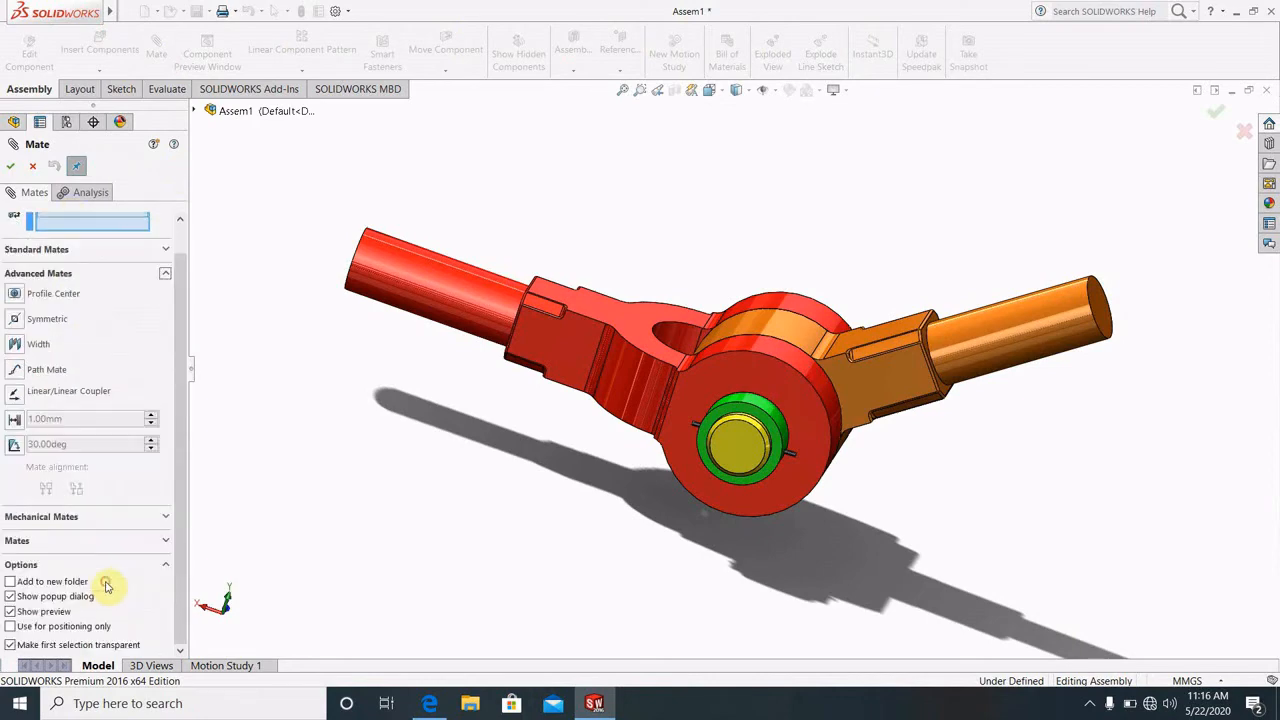
pyautogui.click(1036, 341)
pyautogui.click(418, 289)
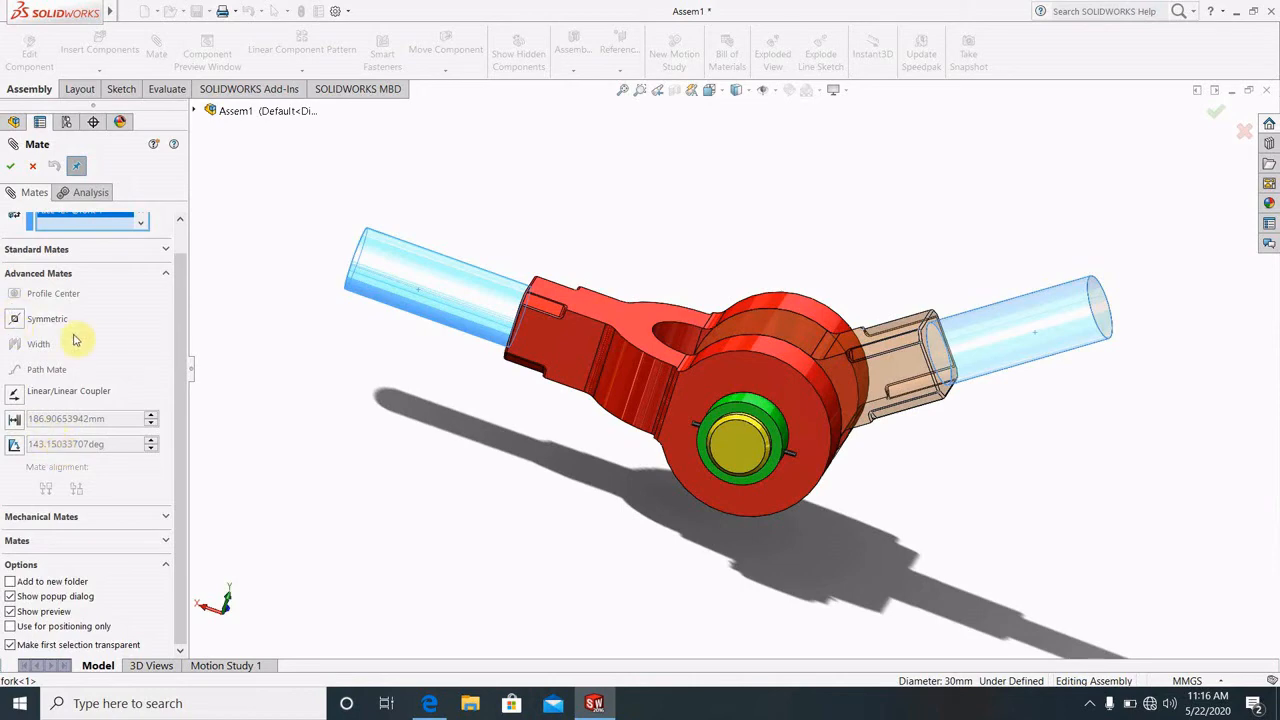
pyautogui.scroll(1, 73, 340)
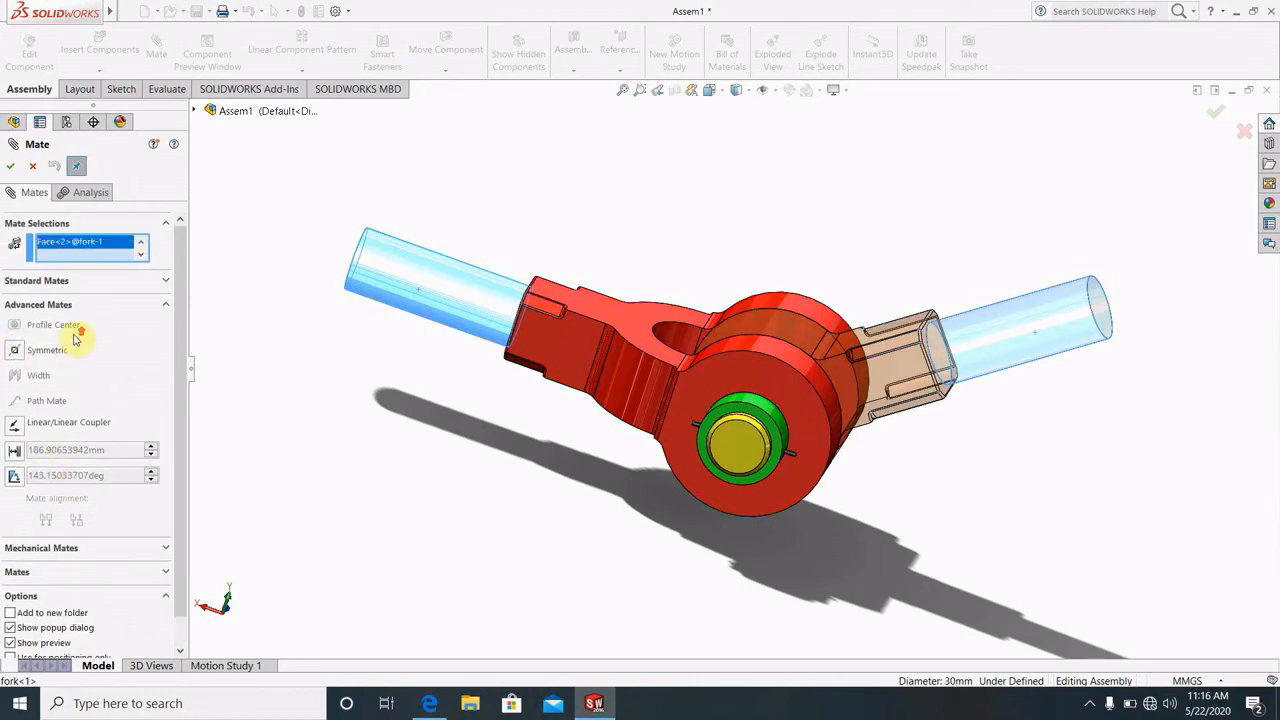
pyautogui.click(13, 478)
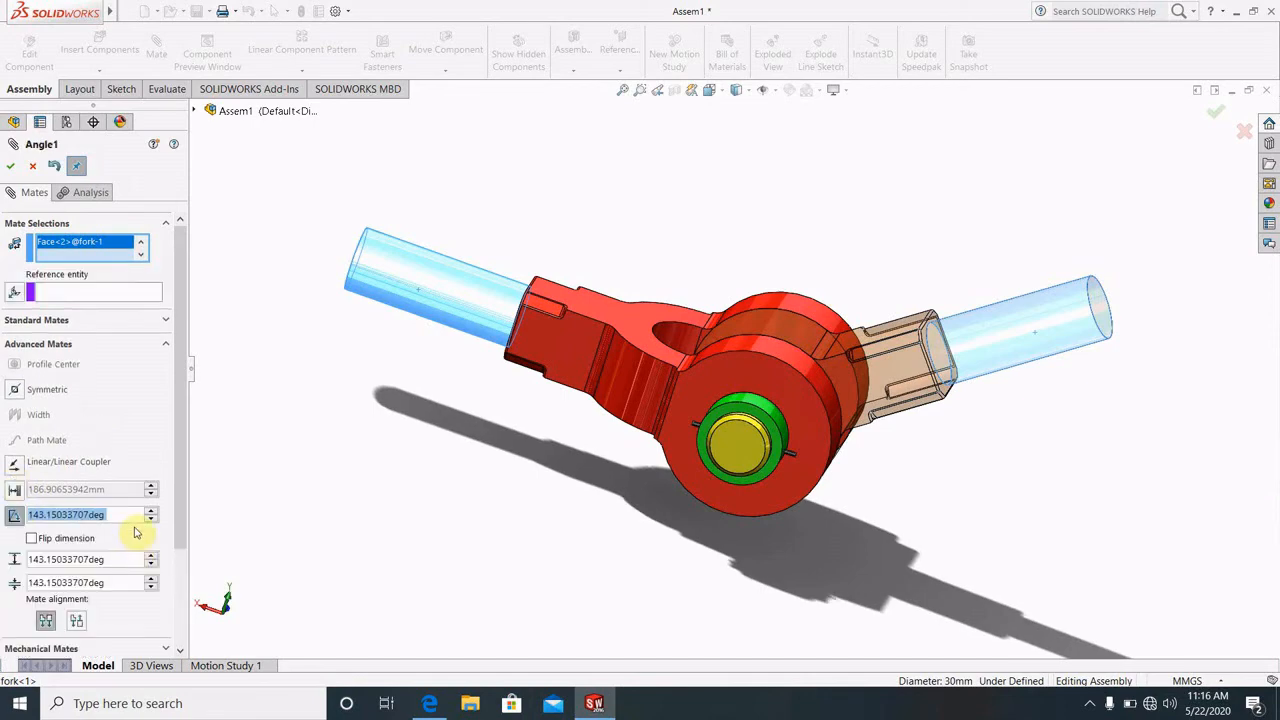
pyautogui.press('BackSpace')
pyautogui.write('90')
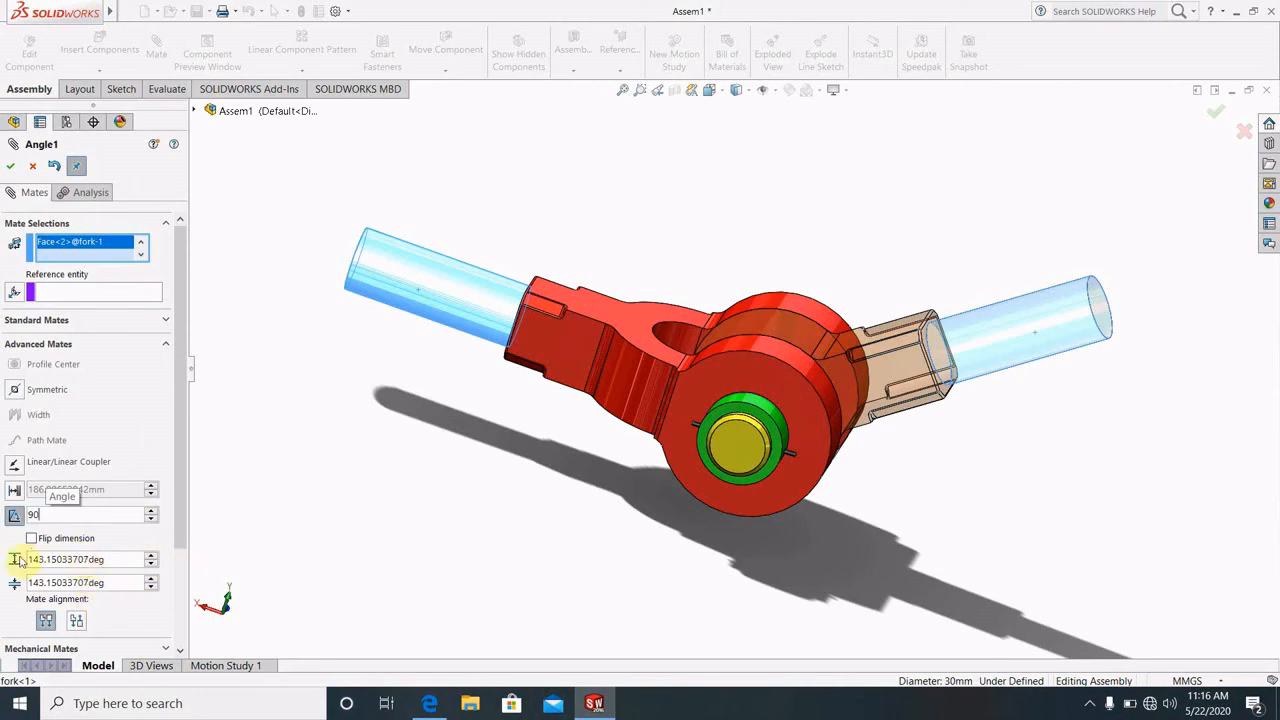
pyautogui.press('Return')
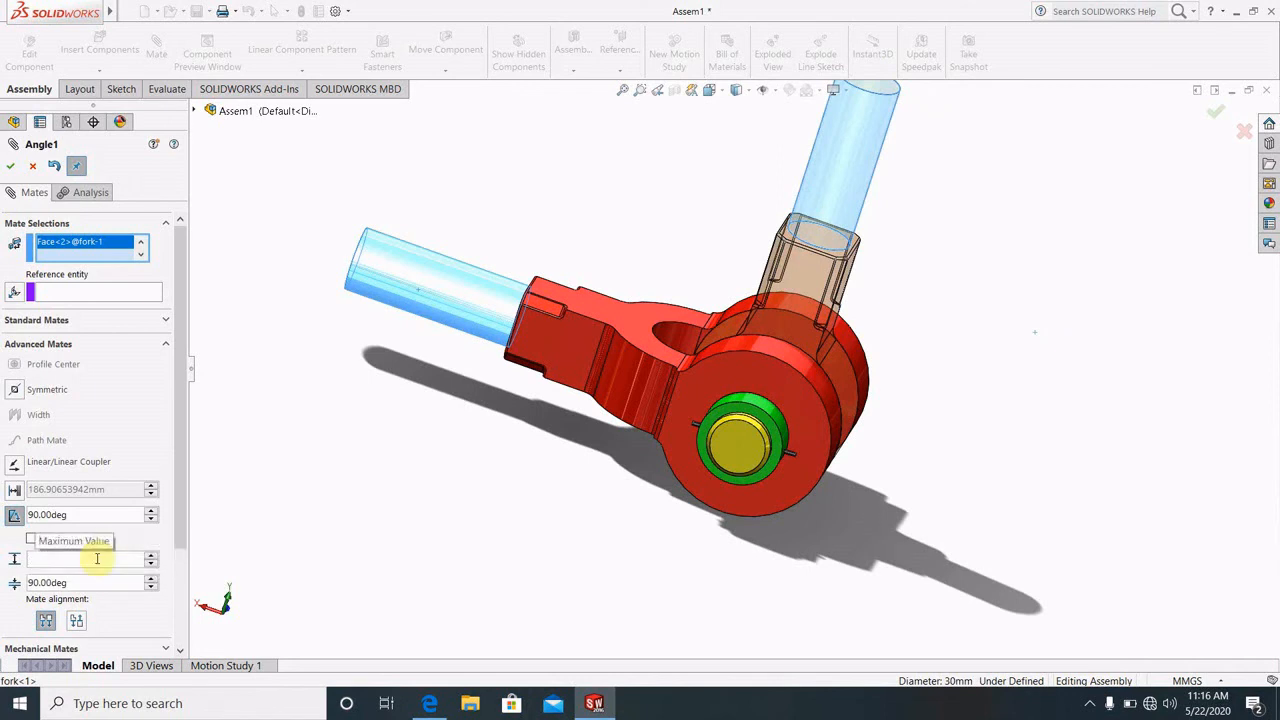
pyautogui.write('157')
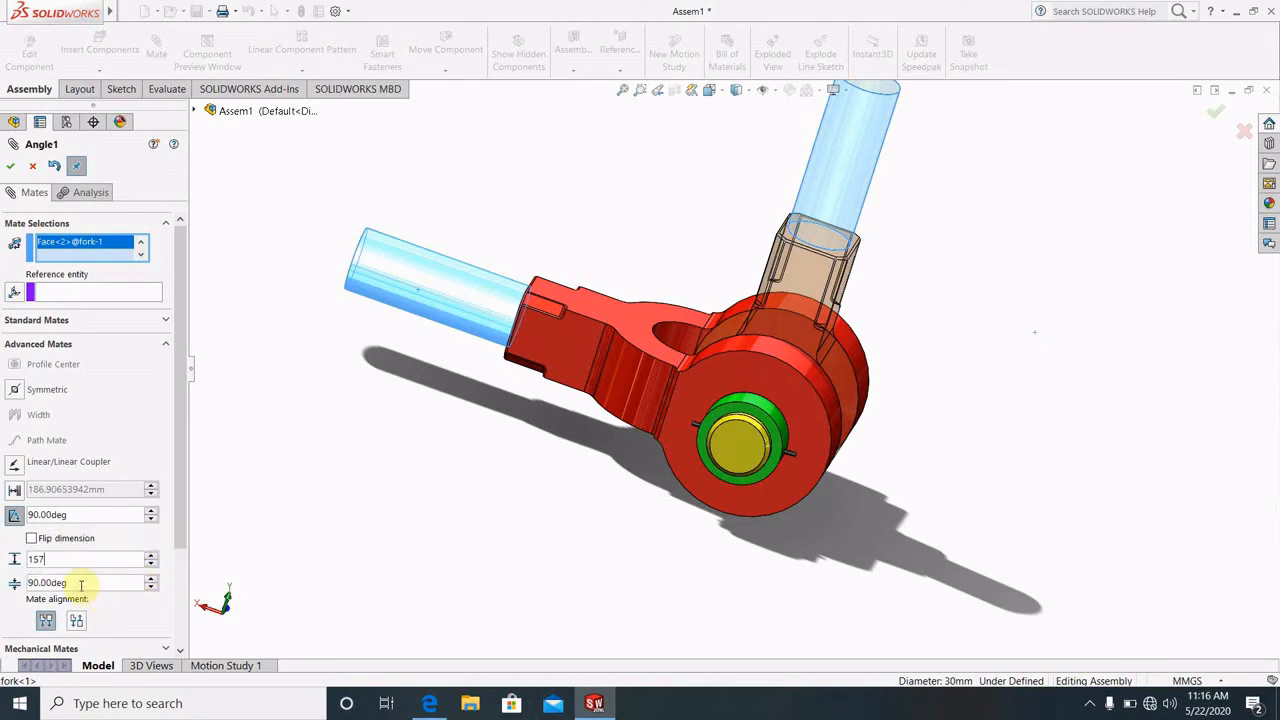
pyautogui.click(9, 167)
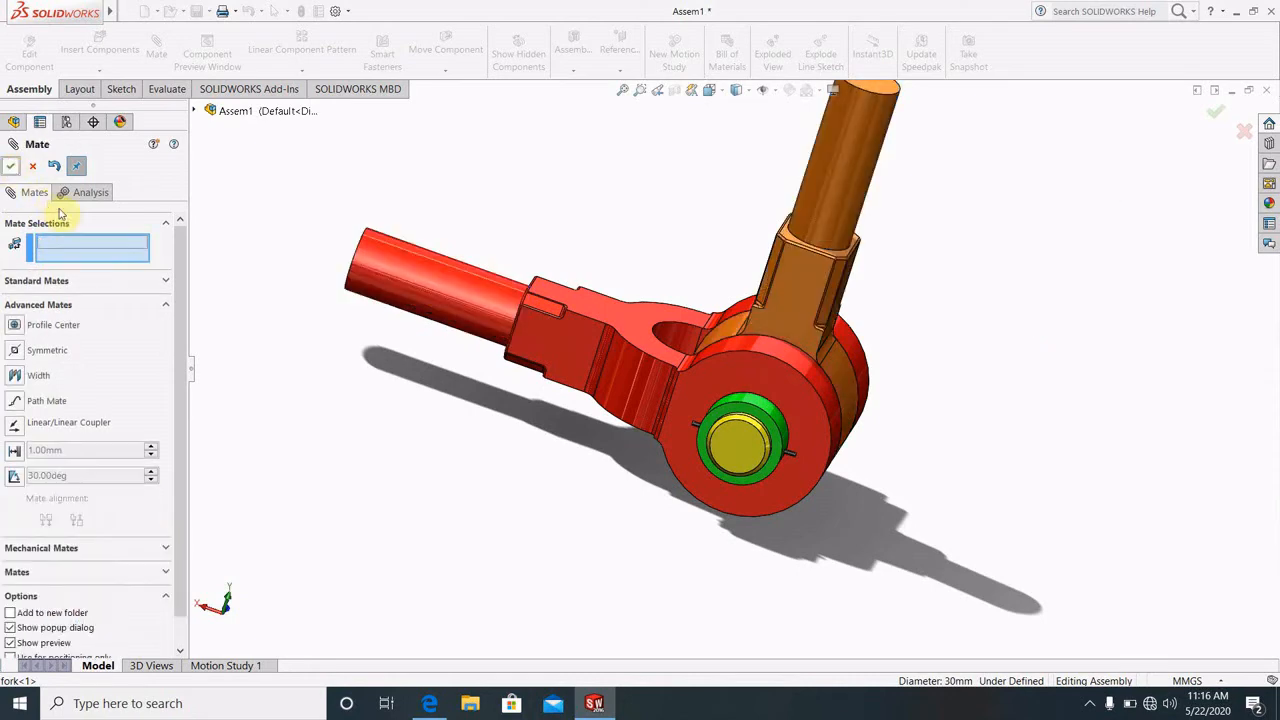
# Try swinging the eye to test its angle limits, and examine the joint from several angles
pyautogui.scroll(3, 1131, 178)
pyautogui.scroll(-2, 803, 274)
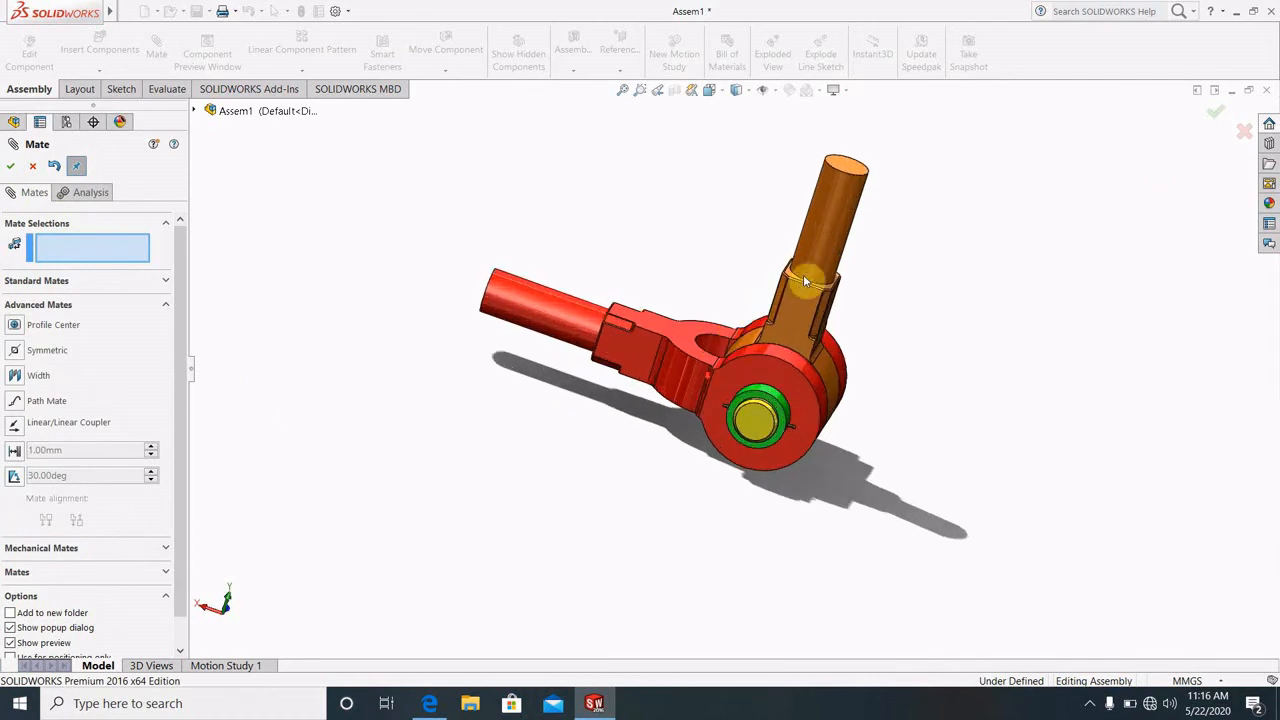
pyautogui.moveTo(846, 230); pyautogui.dragTo(796, 288)
pyautogui.scroll(-3, 790, 285)
pyautogui.scroll(2, 829, 366)
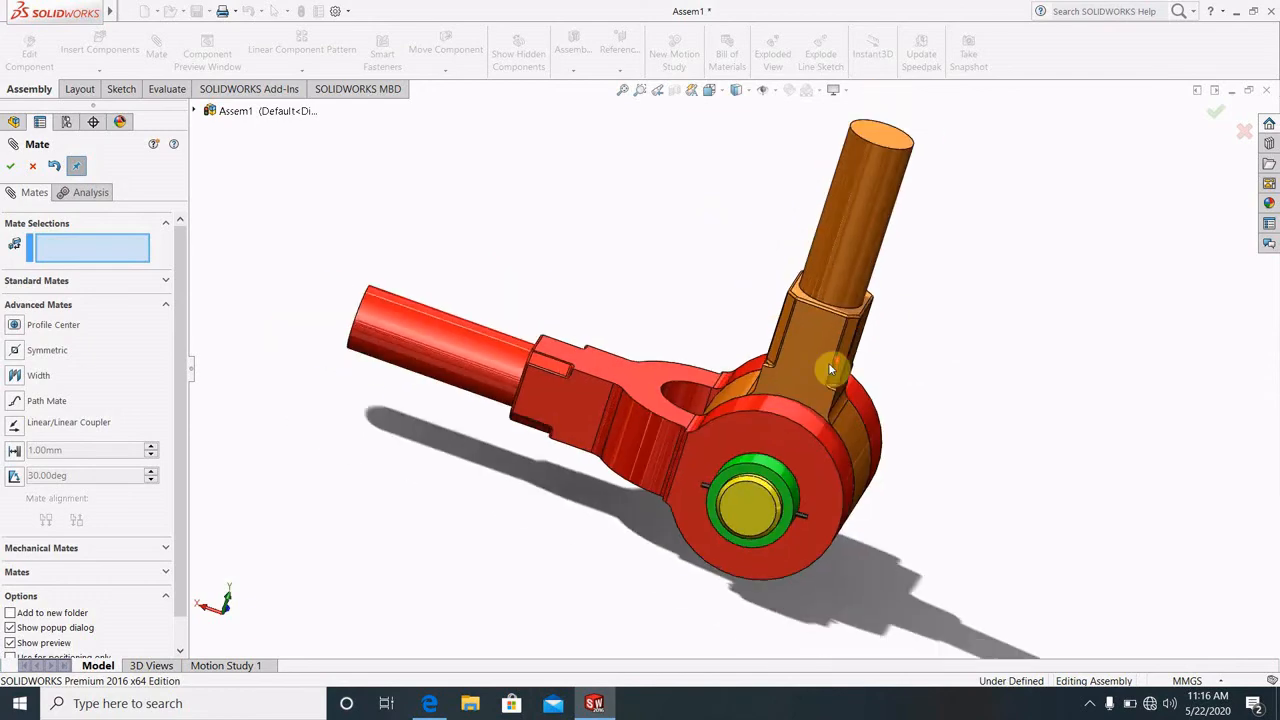
pyautogui.moveTo(874, 381); pyautogui.dragTo(882, 436, button='middle')
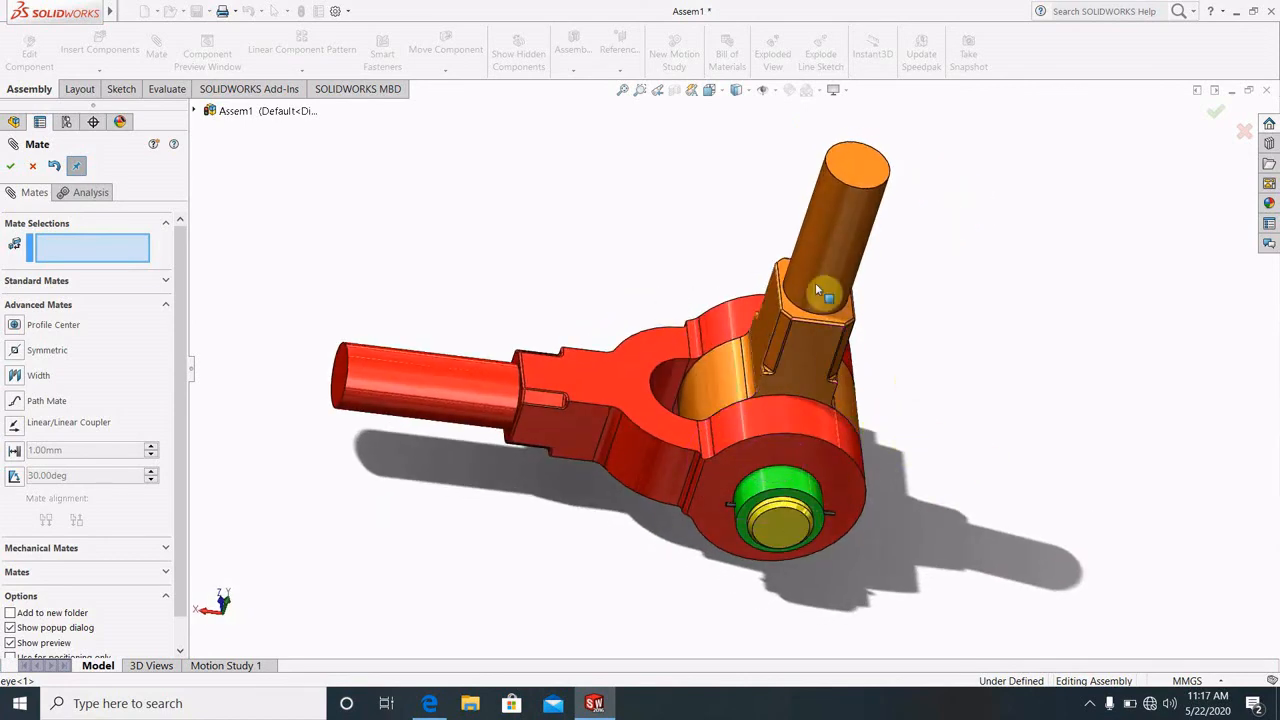
pyautogui.moveTo(863, 450); pyautogui.dragTo(851, 380, button='middle')
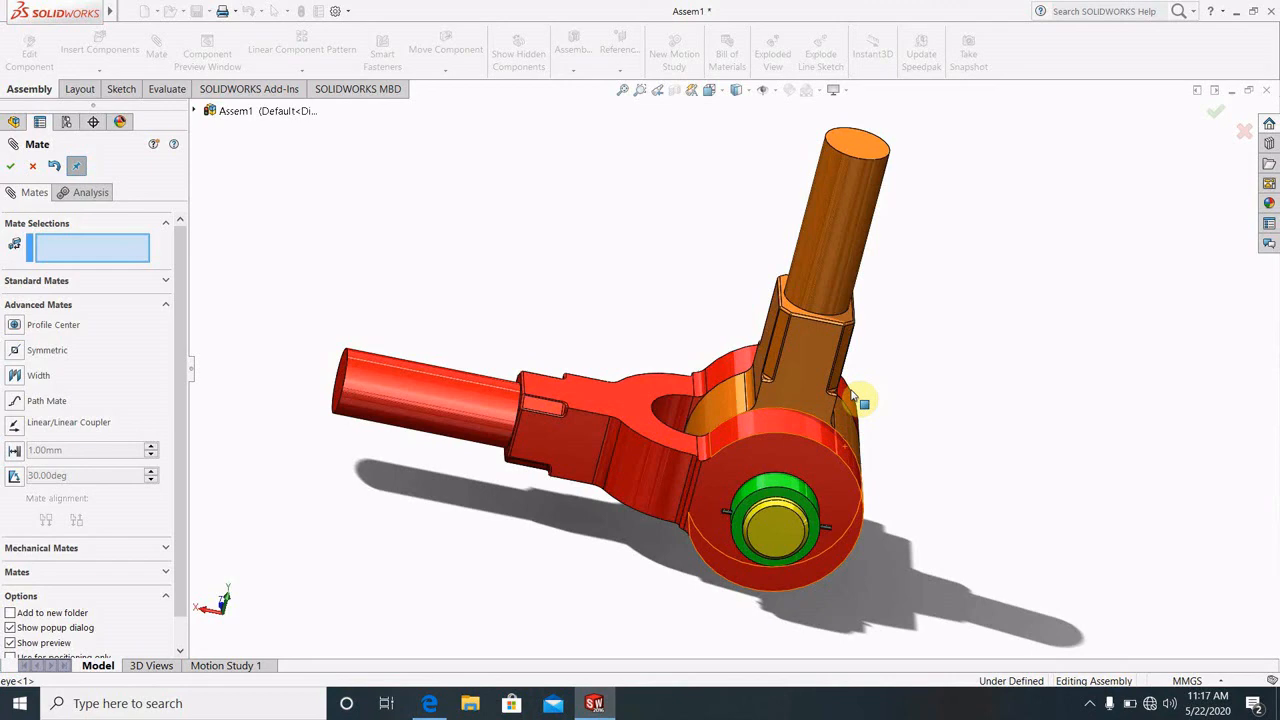
pyautogui.moveTo(837, 263); pyautogui.dragTo(716, 268)
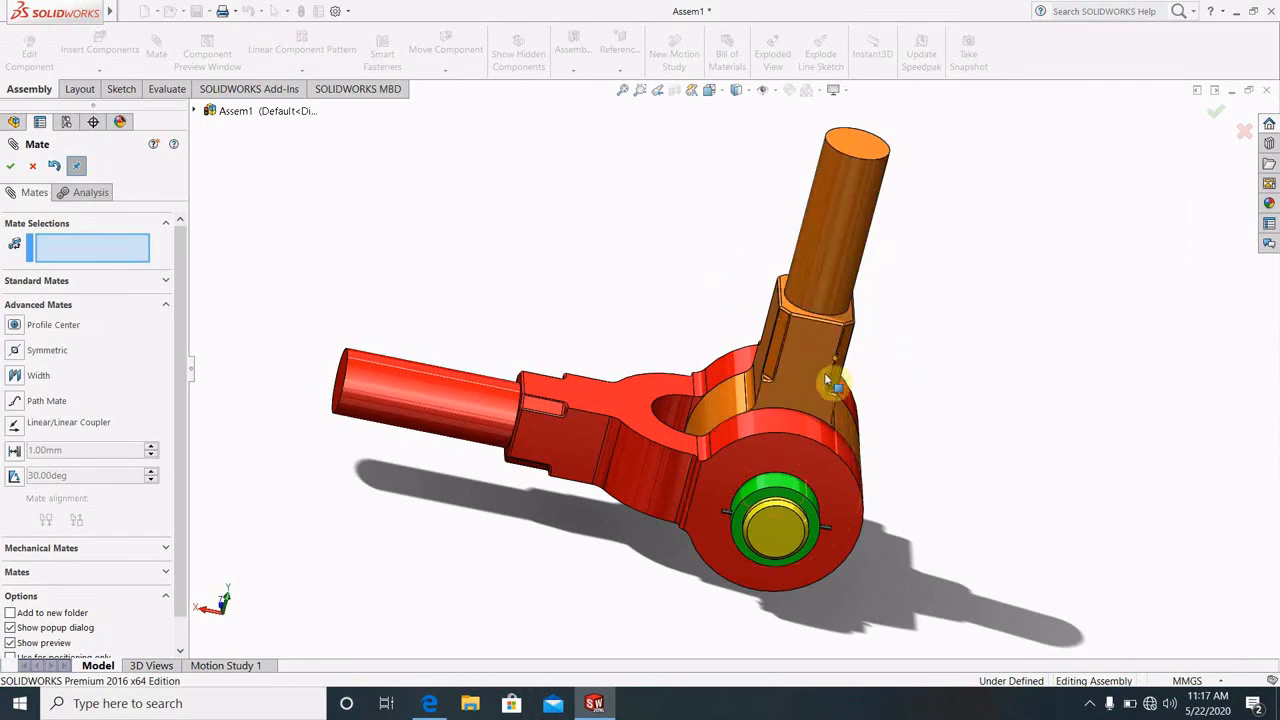
pyautogui.moveTo(768, 416)
pyautogui.mouseDown(button='middle')
pyautogui.moveTo(831, 374)
pyautogui.moveTo(878, 455)
pyautogui.moveTo(794, 351)
pyautogui.moveTo(797, 374)
pyautogui.moveTo(714, 351)
pyautogui.moveTo(657, 291)
pyautogui.moveTo(686, 289)
pyautogui.moveTo(749, 363)
pyautogui.moveTo(755, 400)
pyautogui.mouseUp(button='middle')
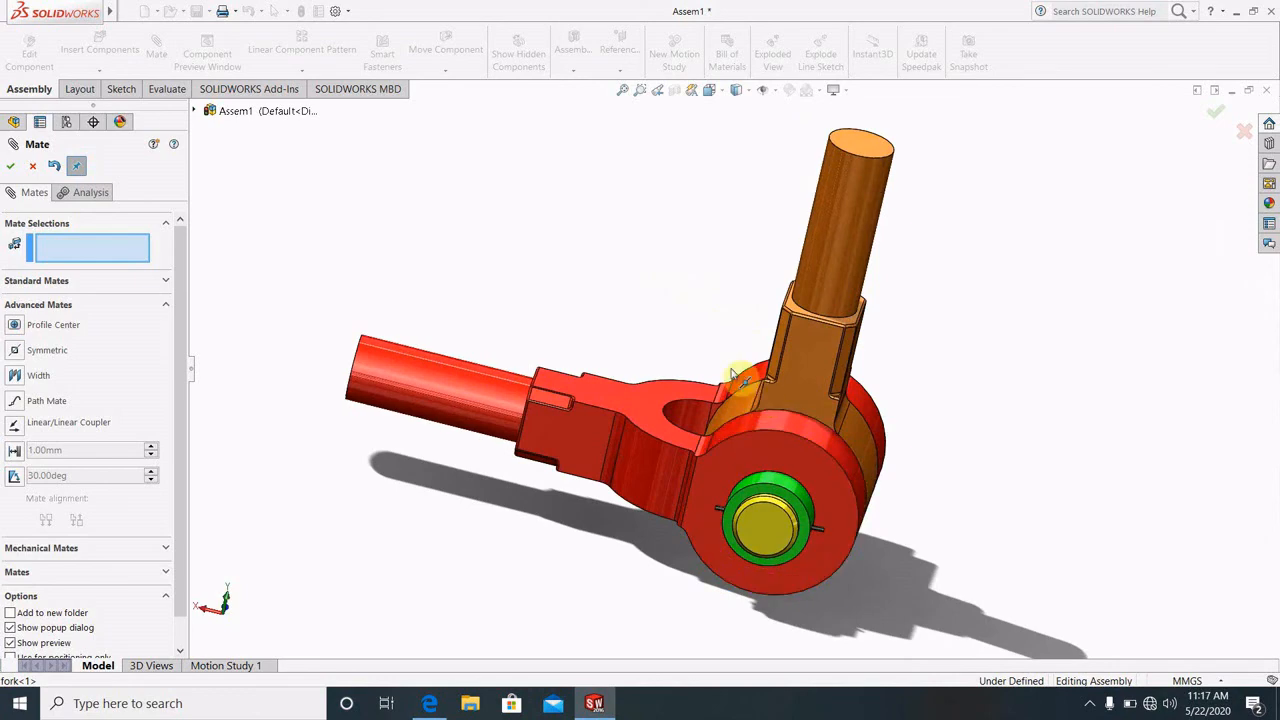
pyautogui.moveTo(729, 323); pyautogui.dragTo(857, 337, button='middle')
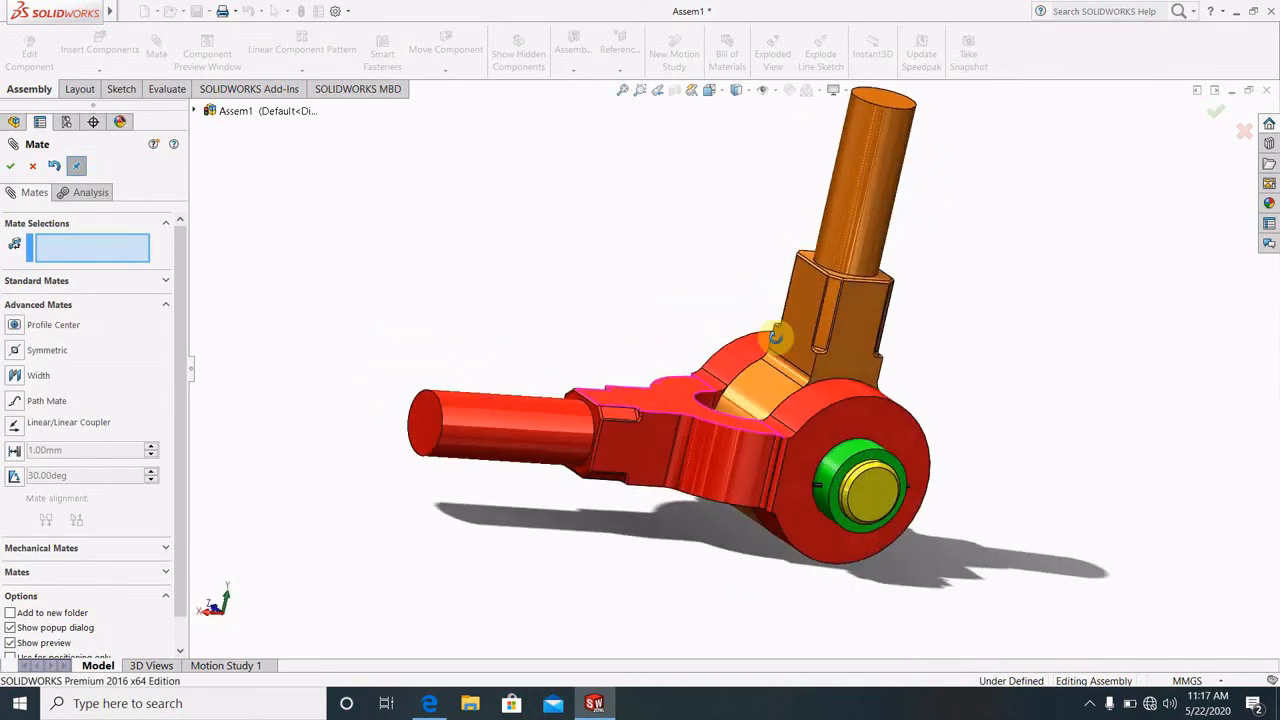